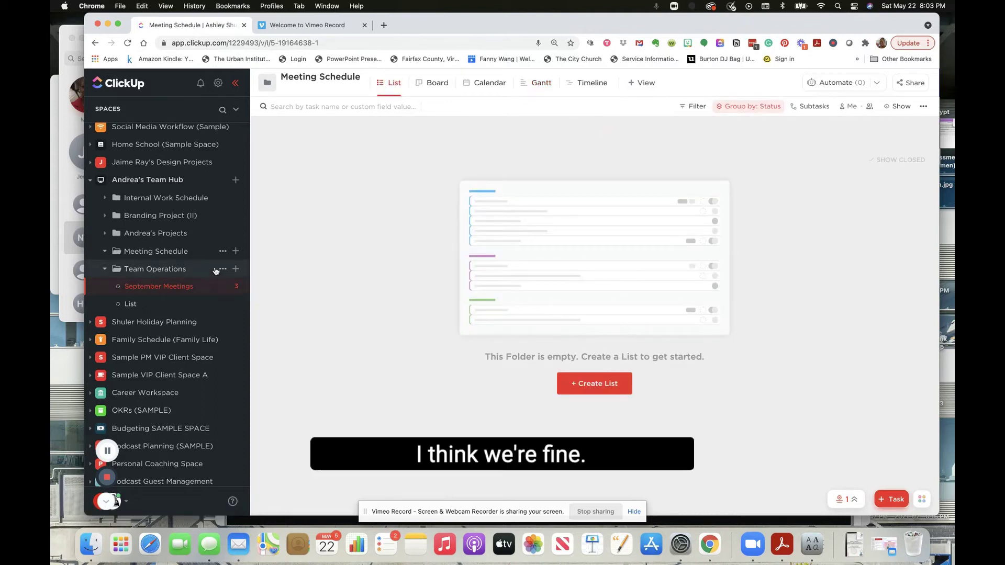
Delete the empty Meeting Schedule folder and open the September Meetings list to add a view
{"action": "left_click", "coordinate": [223, 251]}
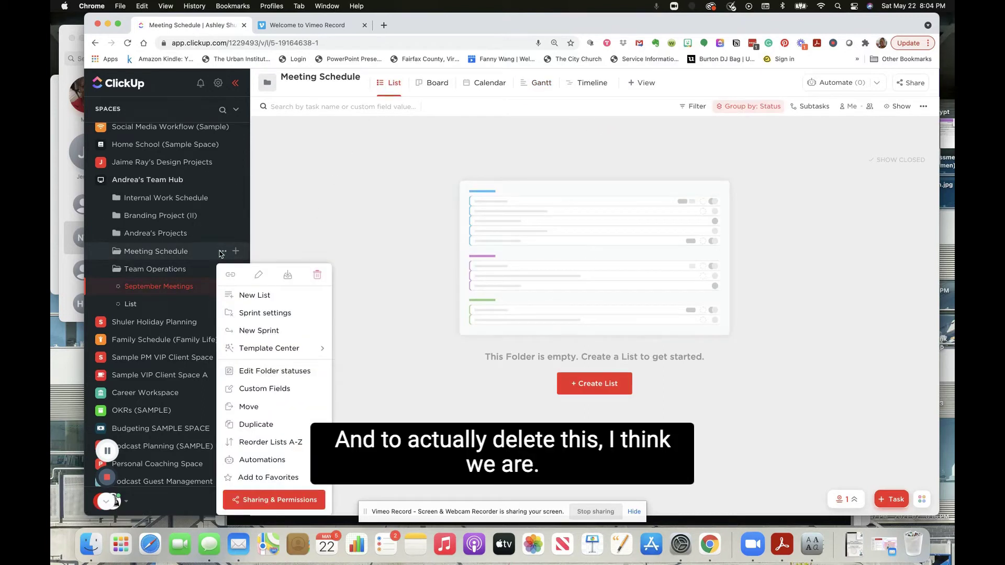
{"action": "left_click", "coordinate": [317, 276]}
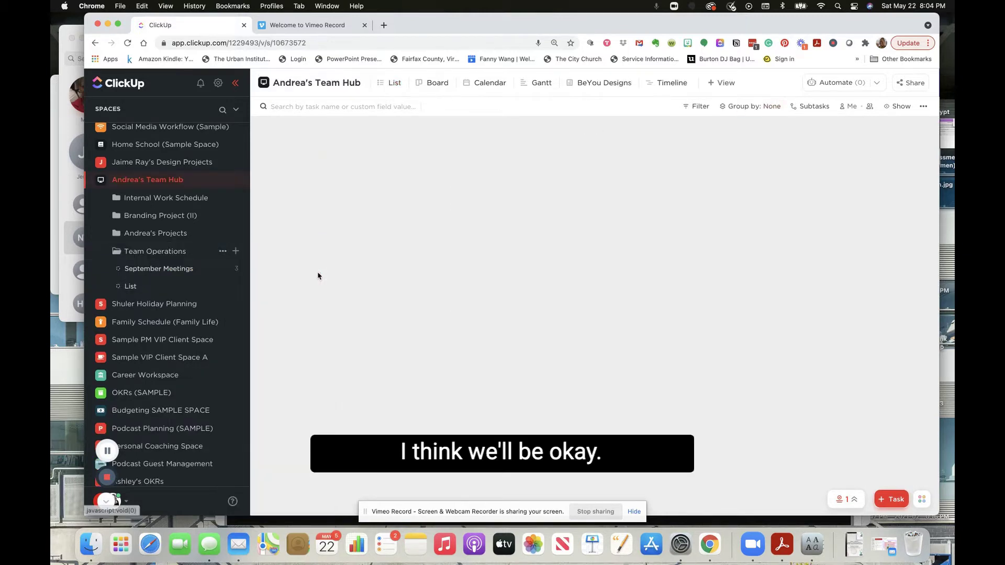
{"action": "left_click", "coordinate": [184, 270]}
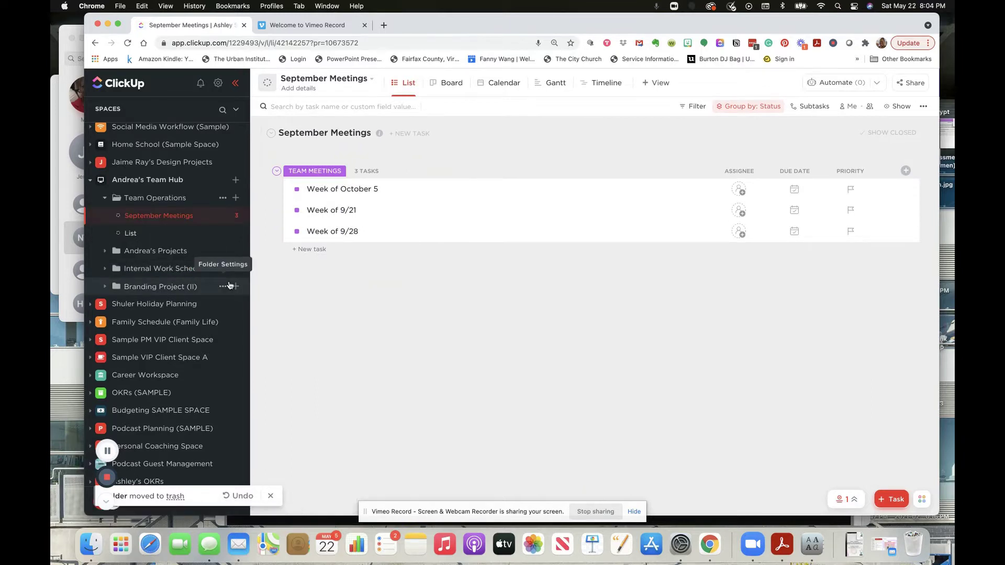
{"action": "scroll", "coordinate": [199, 218], "scroll_direction": "up", "scroll_amount": 2}
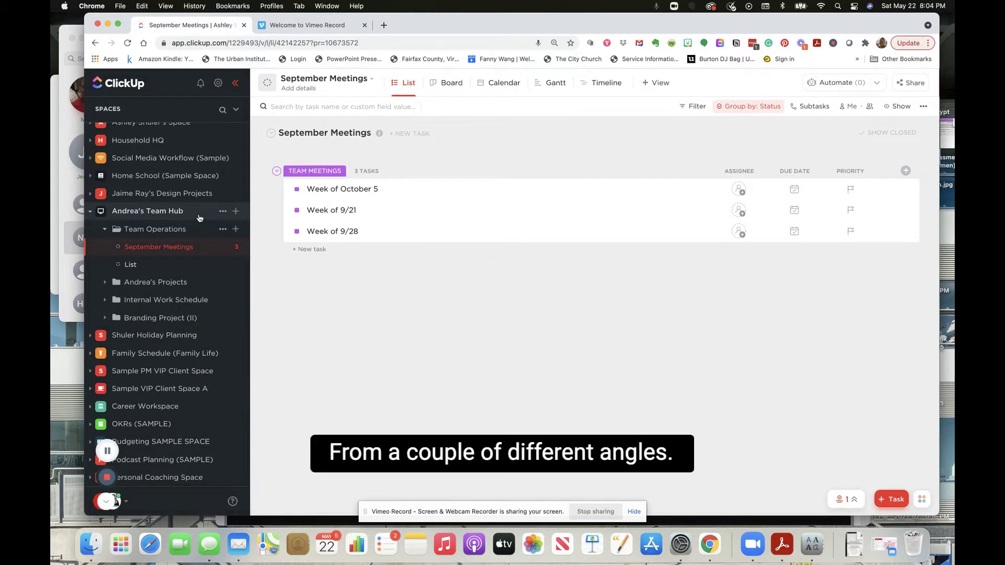
{"action": "left_click", "coordinate": [660, 82]}
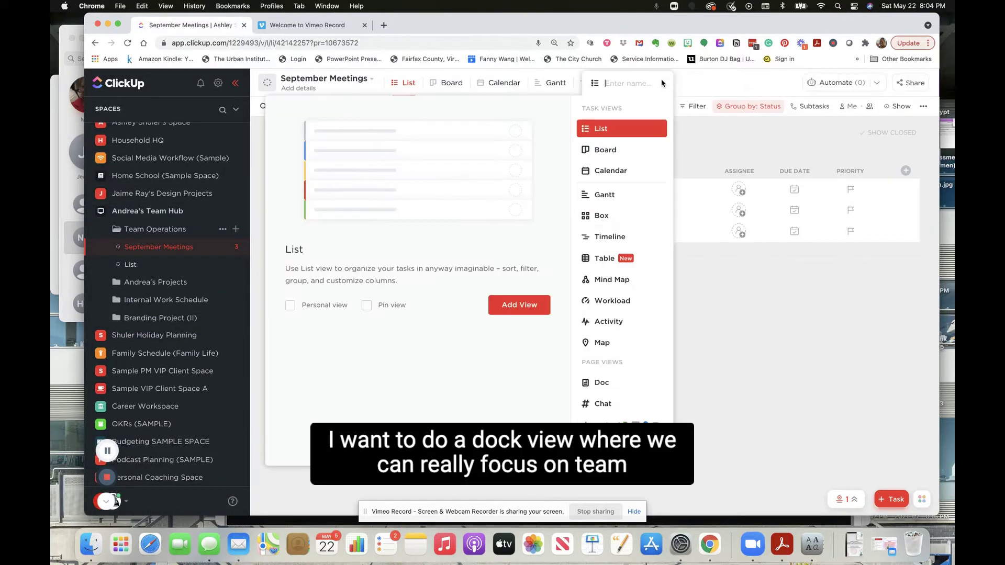
Add a Doc view to September Meetings and colour the list light blue
{"action": "left_click", "coordinate": [601, 383]}
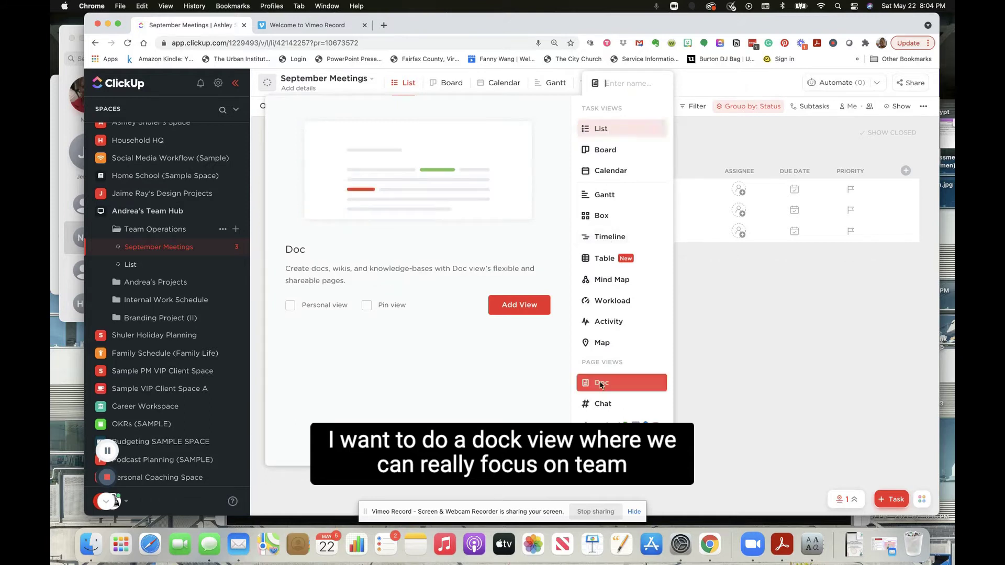
{"action": "left_click", "coordinate": [536, 306]}
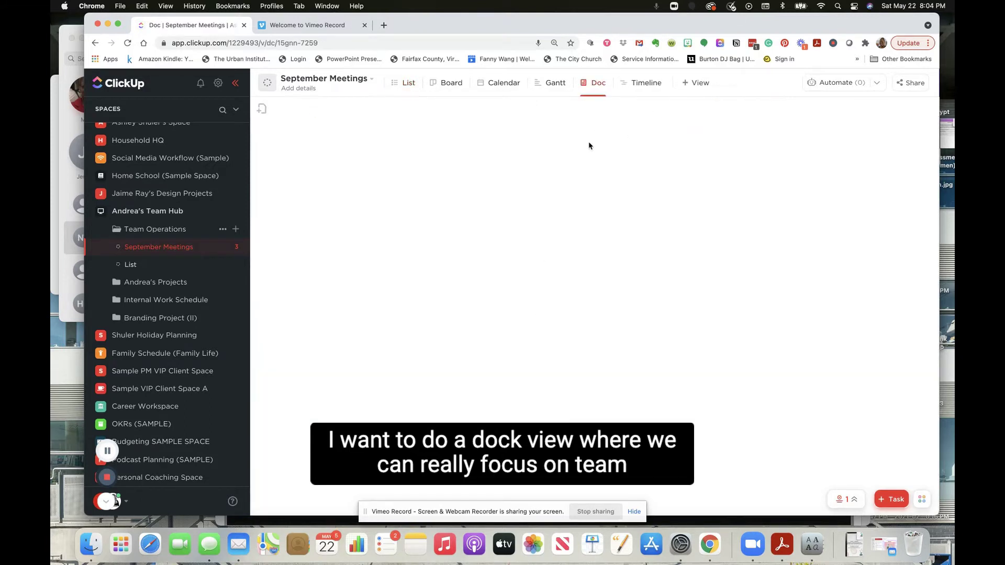
{"action": "left_click", "coordinate": [267, 83]}
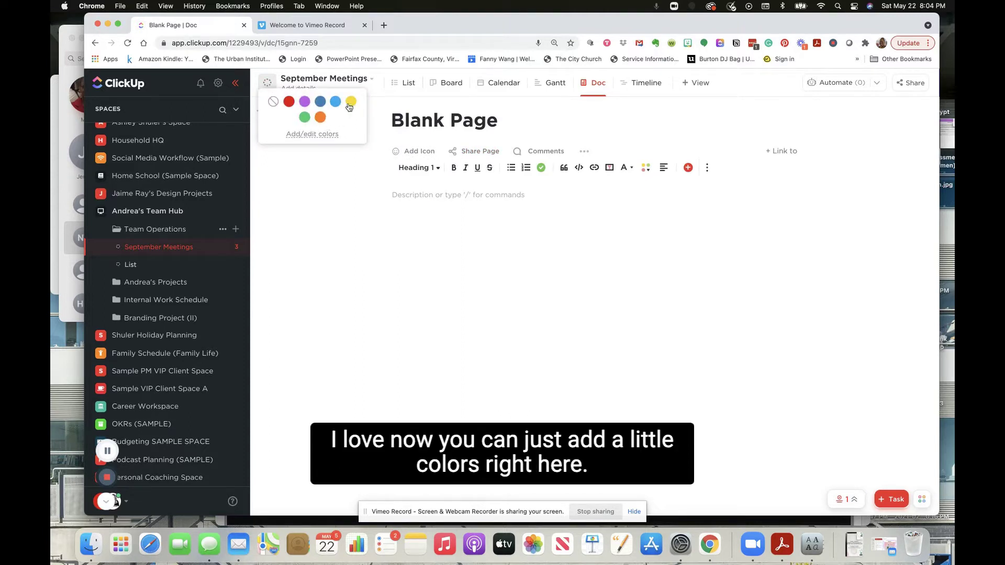
{"action": "left_click", "coordinate": [334, 102]}
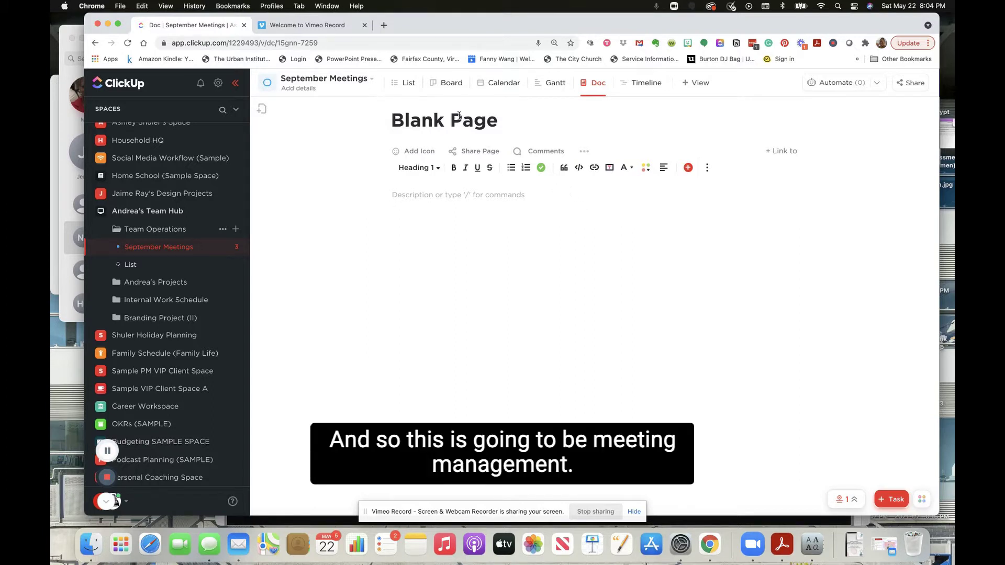
Title the new doc 'Meeting Management SOP'
{"action": "left_click_drag", "start_coordinate": [508, 123], "coordinate": [353, 126]}
{"action": "type", "text": "M"}
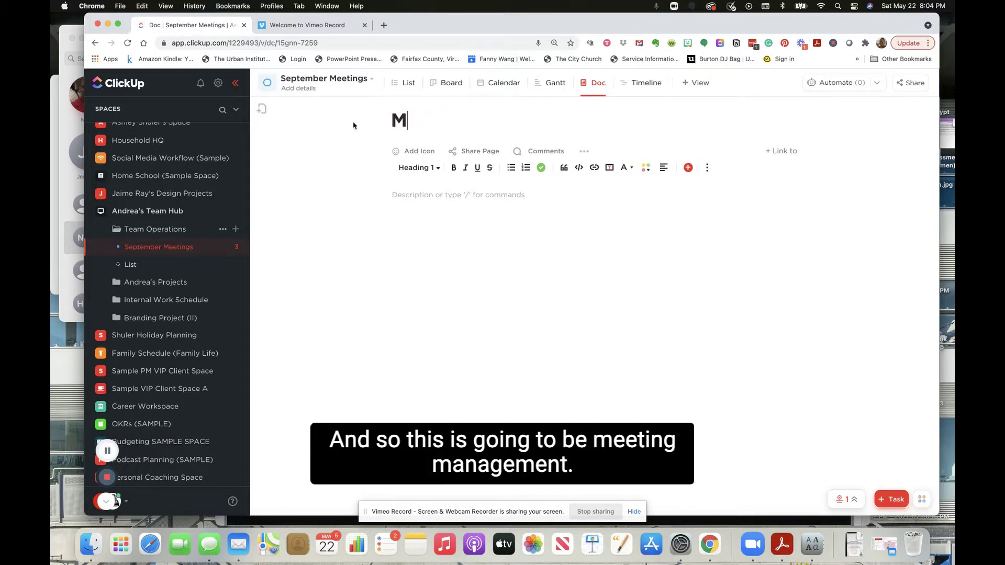
{"action": "type", "text": "eeting Management SOP"}
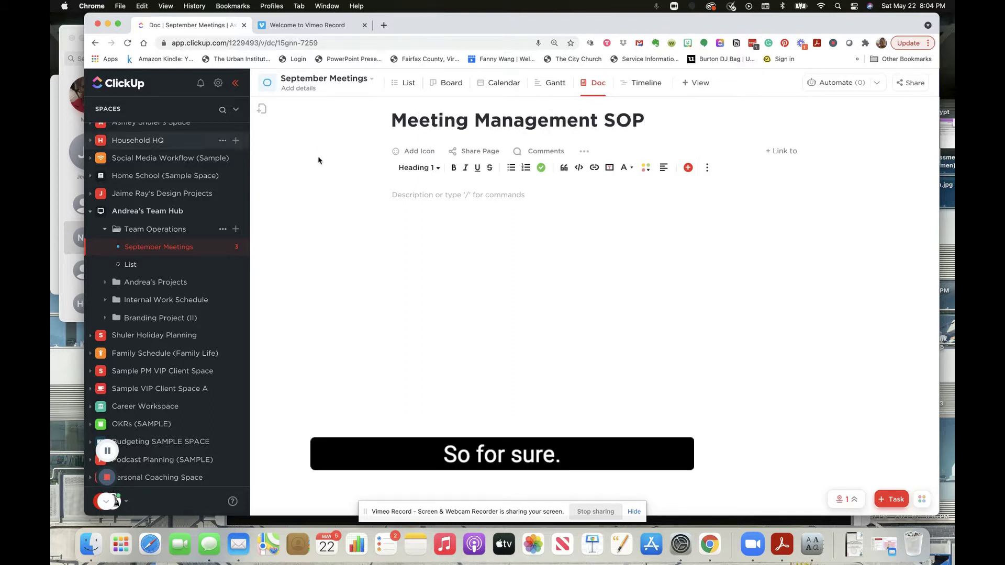
{"action": "key", "text": "Return"}
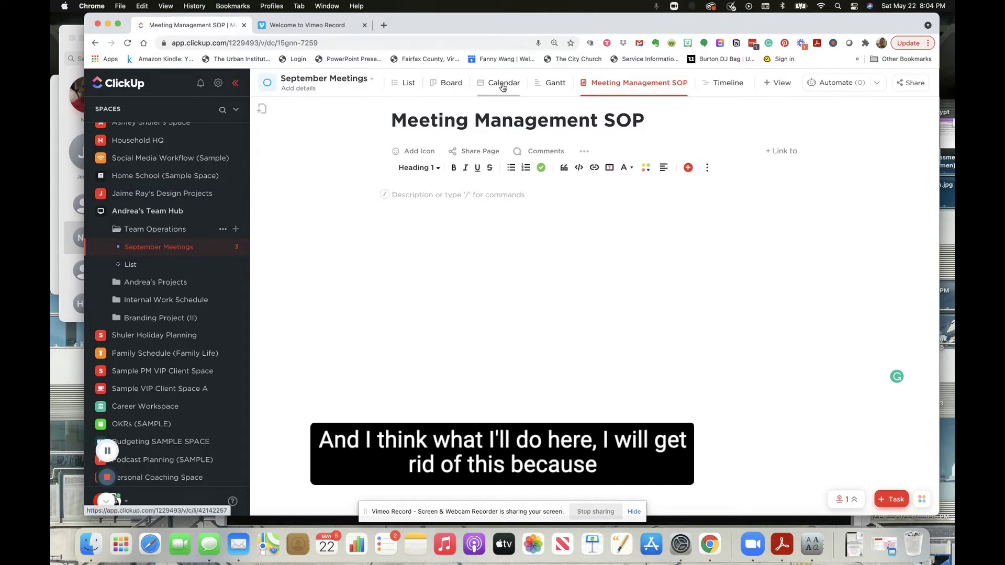
Remove Gantt from the default required views, leaving List, Board, Calendar and Timeline
{"action": "left_click", "coordinate": [544, 91]}
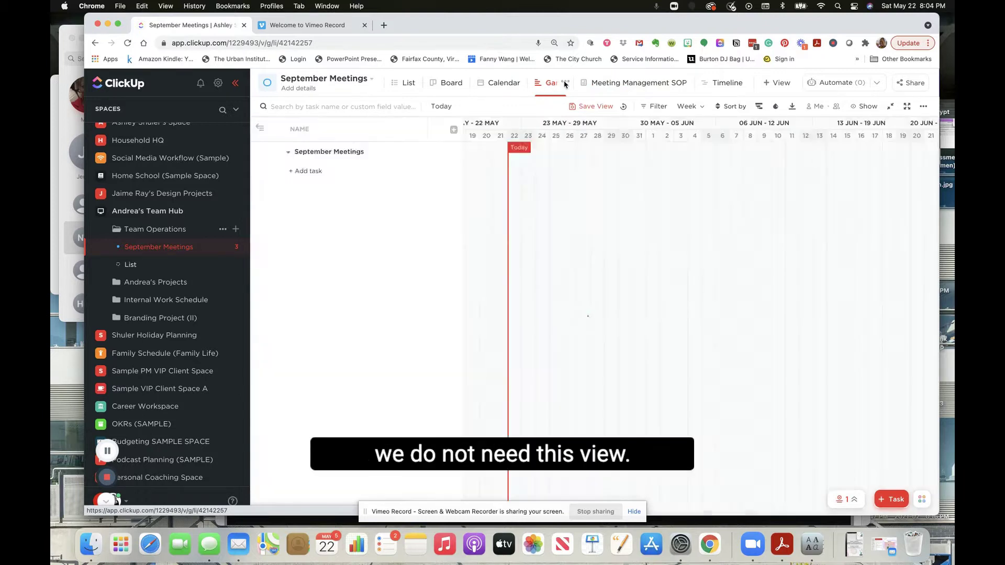
{"action": "left_click", "coordinate": [564, 83]}
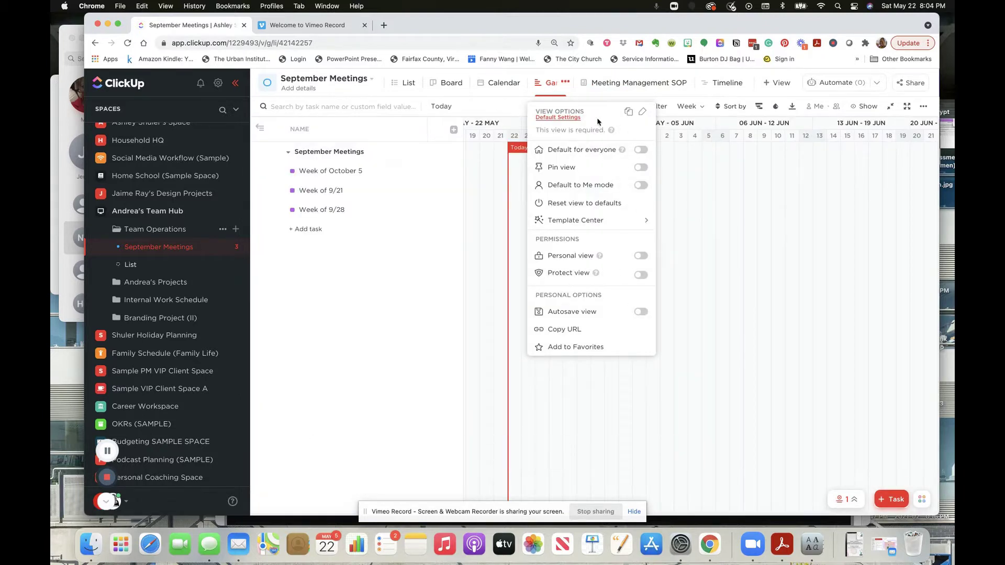
{"action": "left_click", "coordinate": [564, 83]}
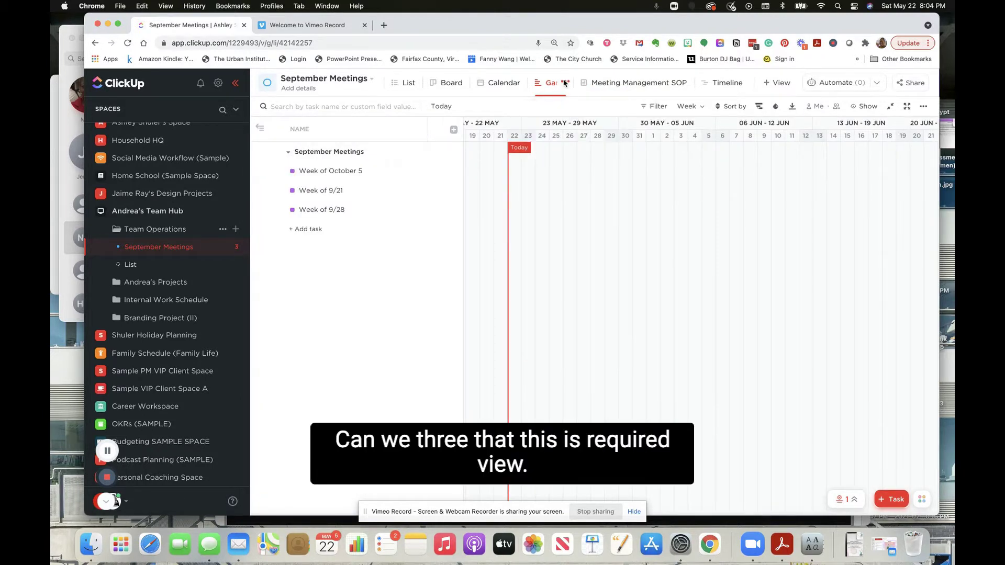
{"action": "left_click", "coordinate": [564, 83]}
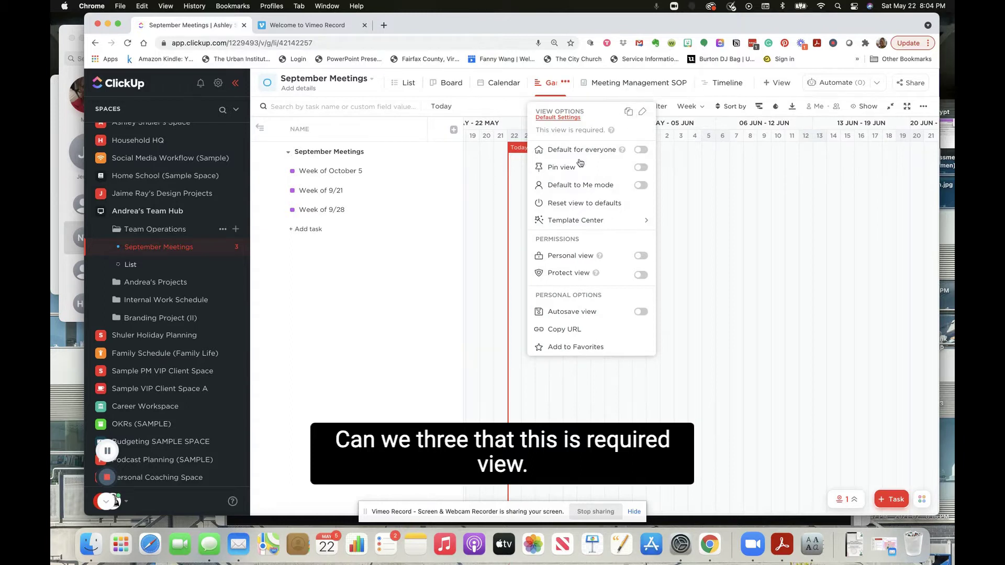
{"action": "left_click", "coordinate": [578, 122]}
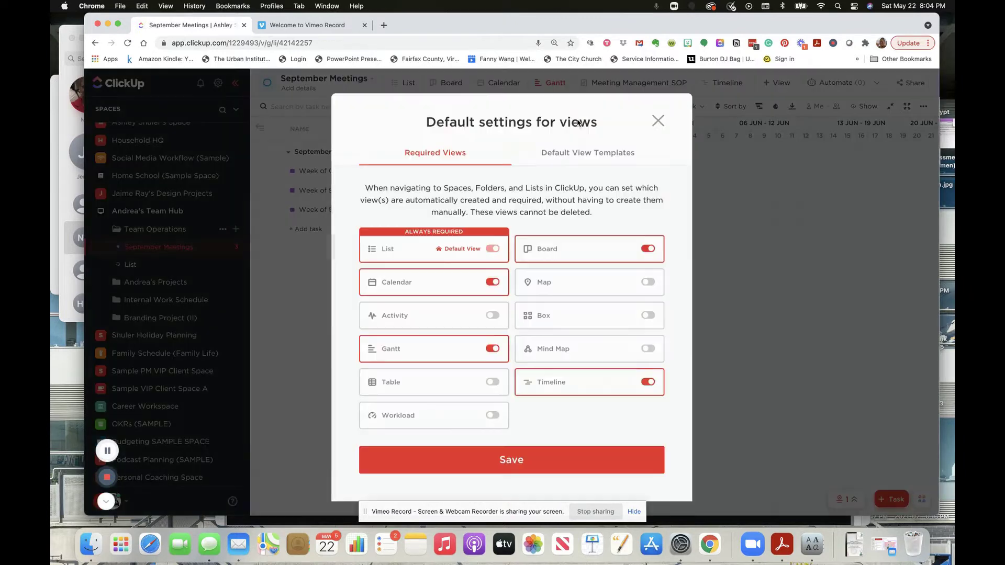
{"action": "left_click", "coordinate": [492, 346]}
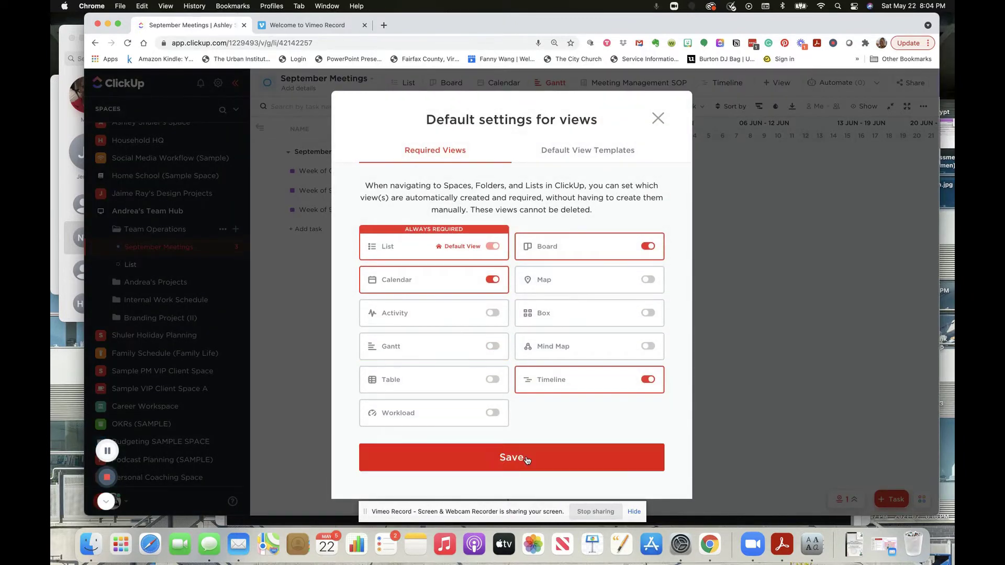
{"action": "left_click", "coordinate": [523, 456]}
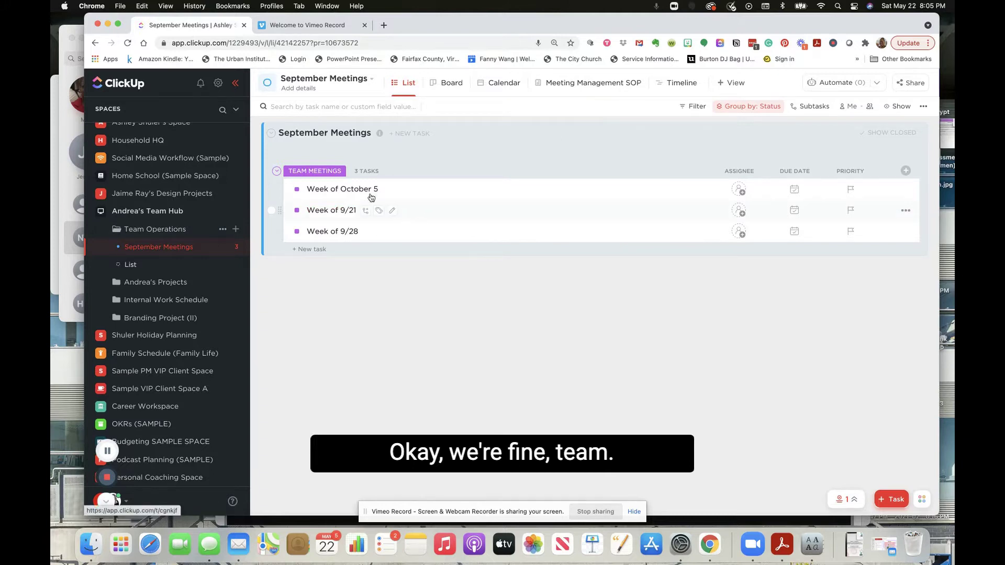
Rename the Week of October 5 task to 'Weekly Team Meeting'
{"action": "left_click", "coordinate": [418, 189]}
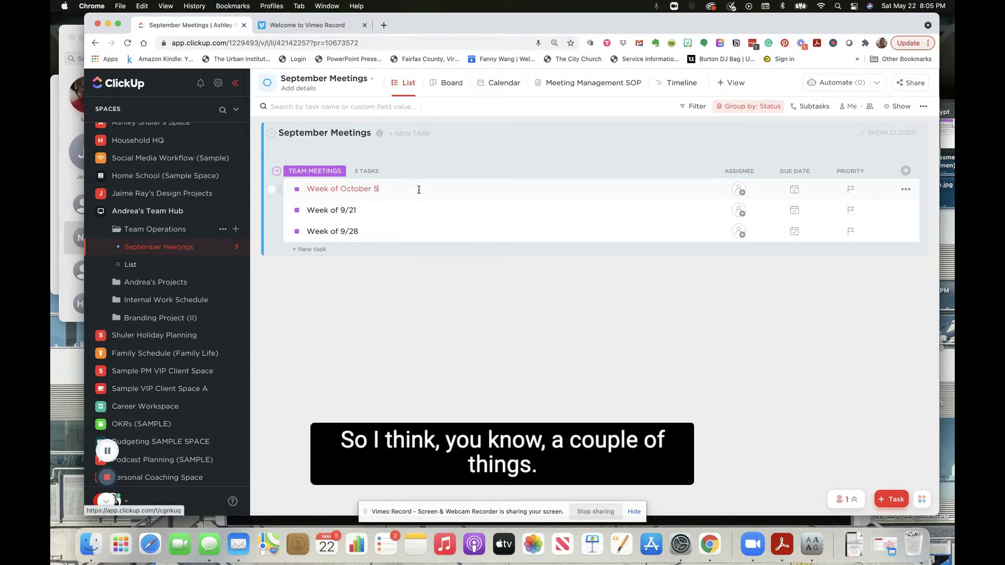
{"action": "key", "text": "super+a"}
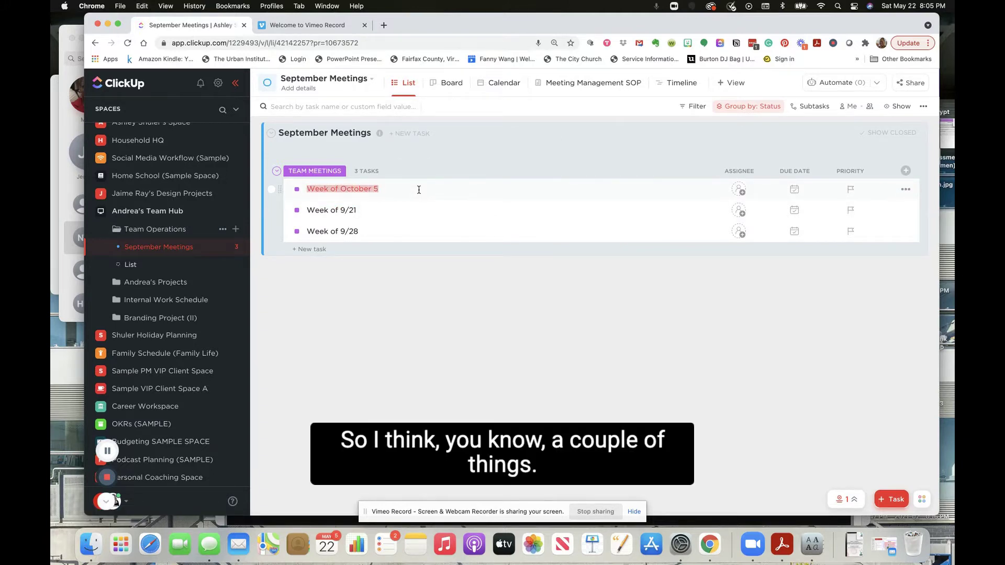
{"action": "key", "text": "BackSpace"}
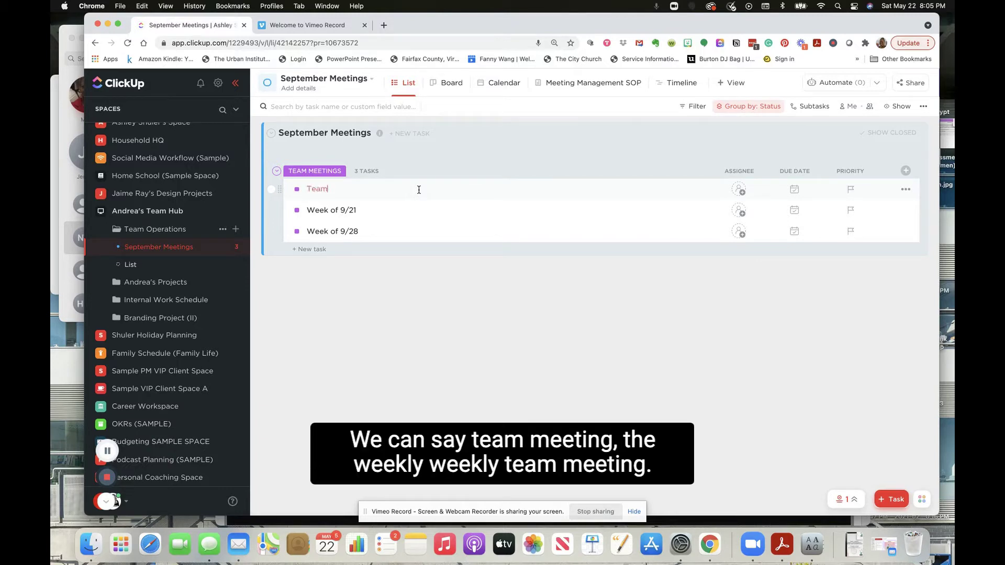
{"action": "type", "text": "Meeting - Week"}
{"action": "key", "text": "super+a"}
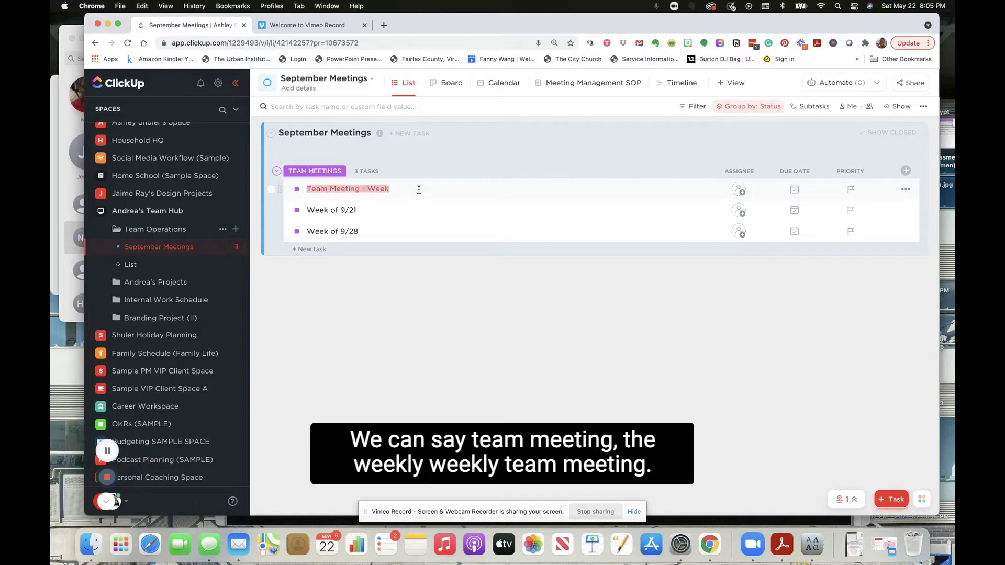
{"action": "type", "text": "Weeky"}
{"action": "key", "text": "BackSpace"}
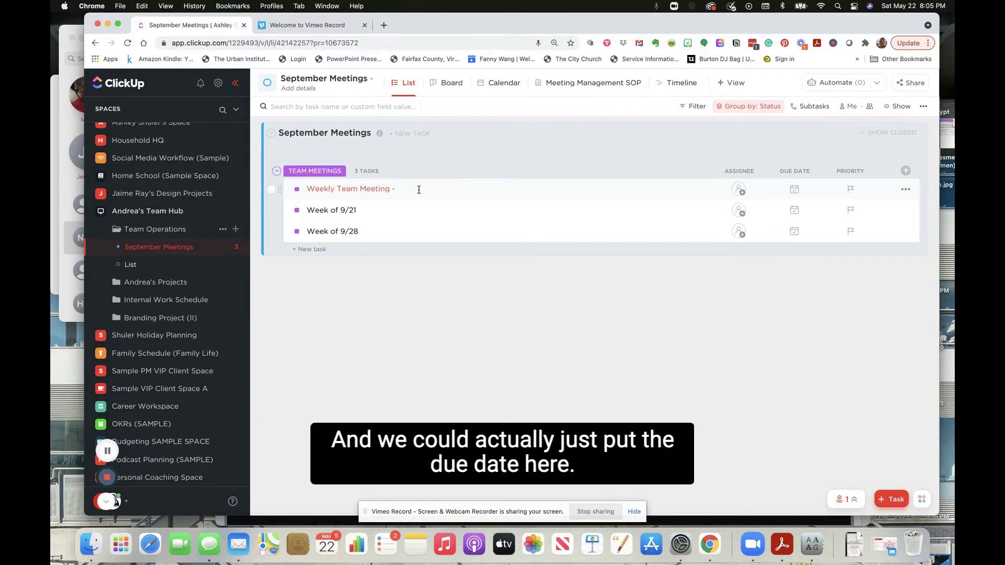
{"action": "key", "text": "Return"}
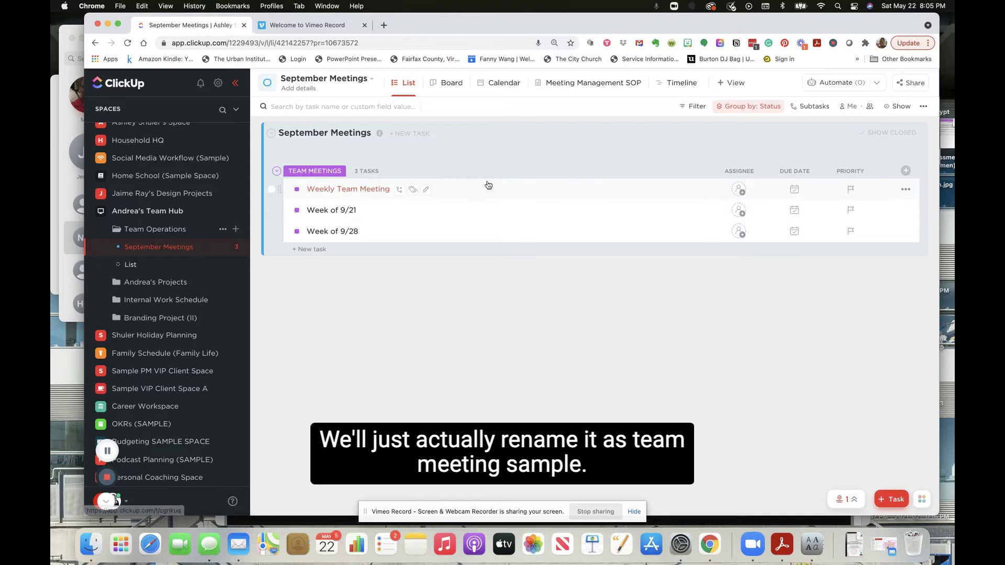
Rename the September Meetings list to 'Team Meeting Sample'
{"action": "left_click", "coordinate": [234, 250]}
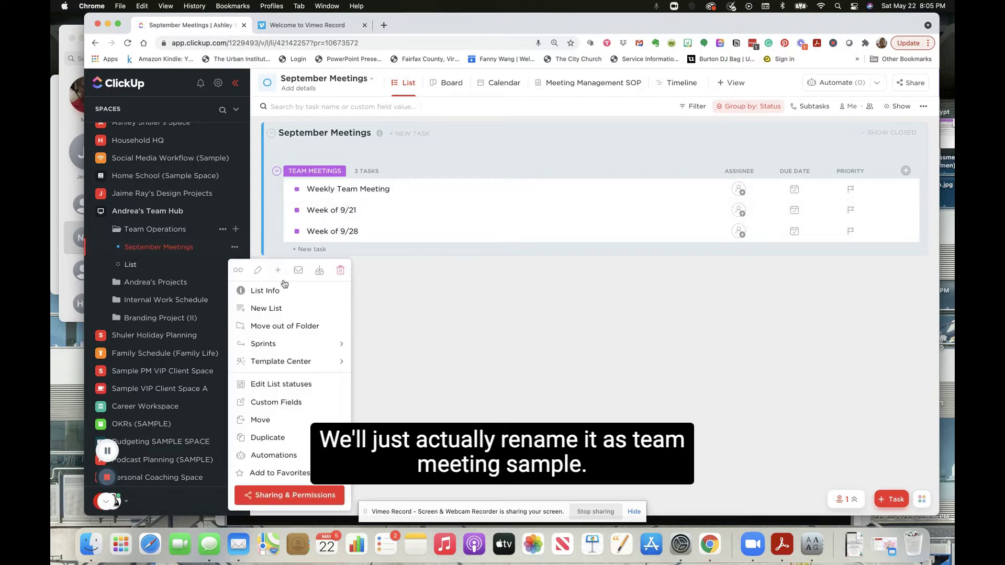
{"action": "left_click", "coordinate": [257, 273]}
{"action": "key", "text": "super+a"}
{"action": "key", "text": "BackSpace"}
{"action": "type", "text": "Te"}
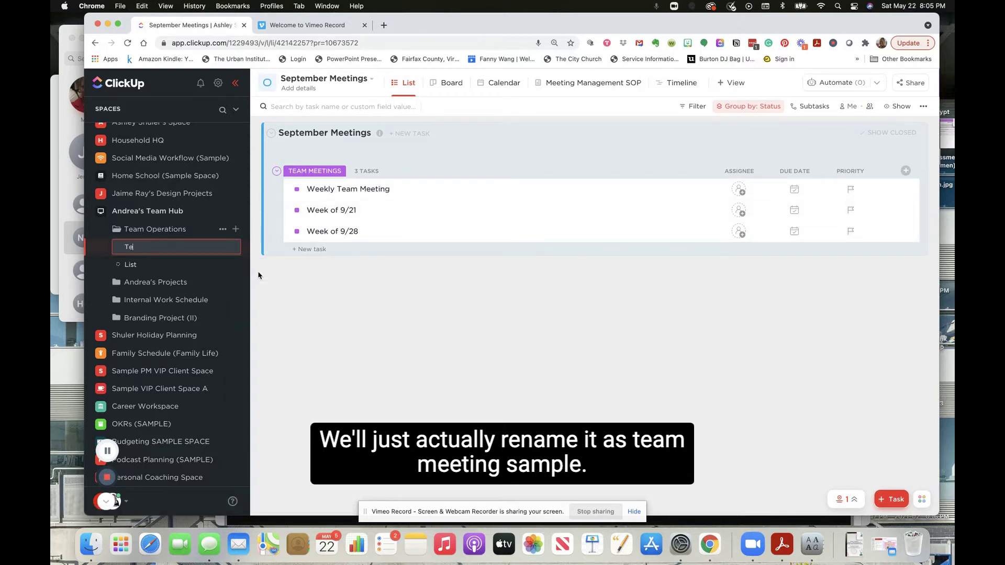
{"action": "type", "text": "am Meeting Samp"}
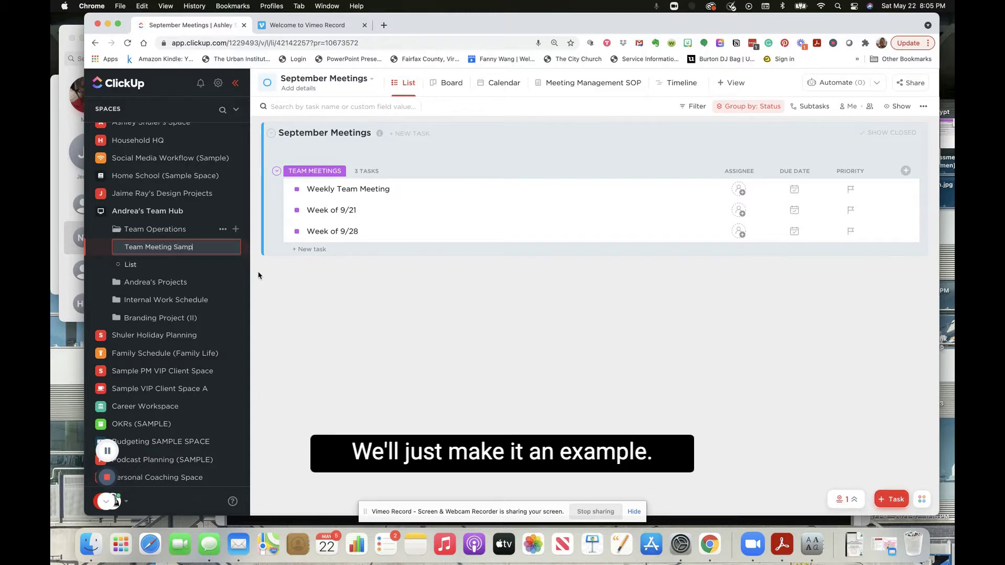
{"action": "type", "text": "le"}
{"action": "key", "text": "Return"}
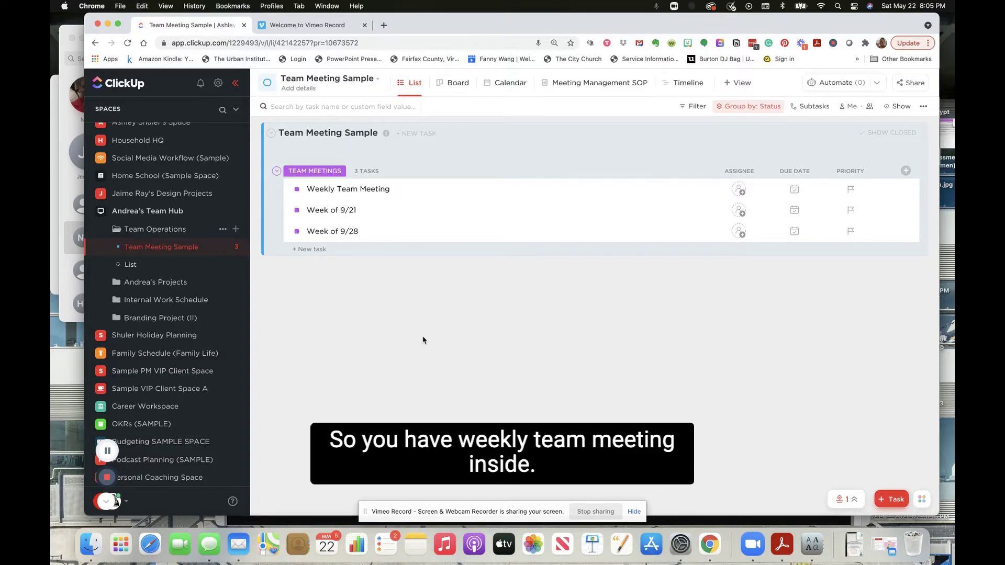
{"action": "left_click", "coordinate": [464, 197]}
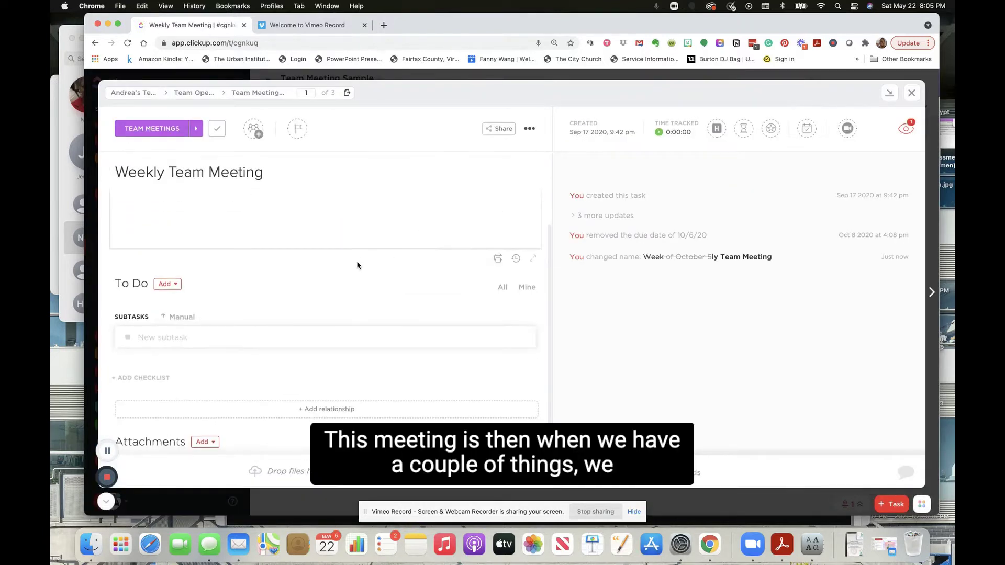
Add subtasks 'Action Item 1' and 'Action Item 2' to Weekly Team Meeting
{"action": "left_click", "coordinate": [282, 211]}
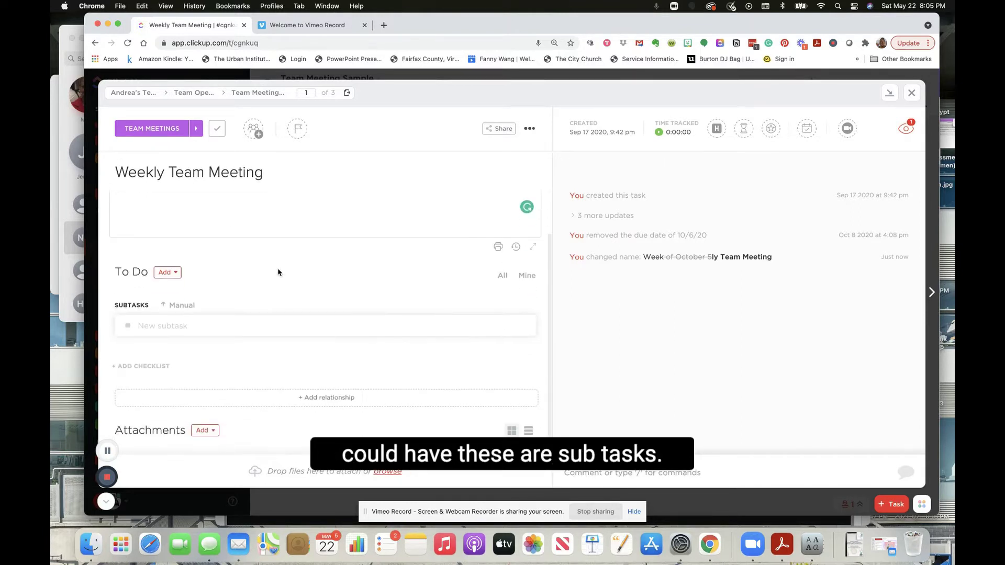
{"action": "left_click", "coordinate": [218, 326]}
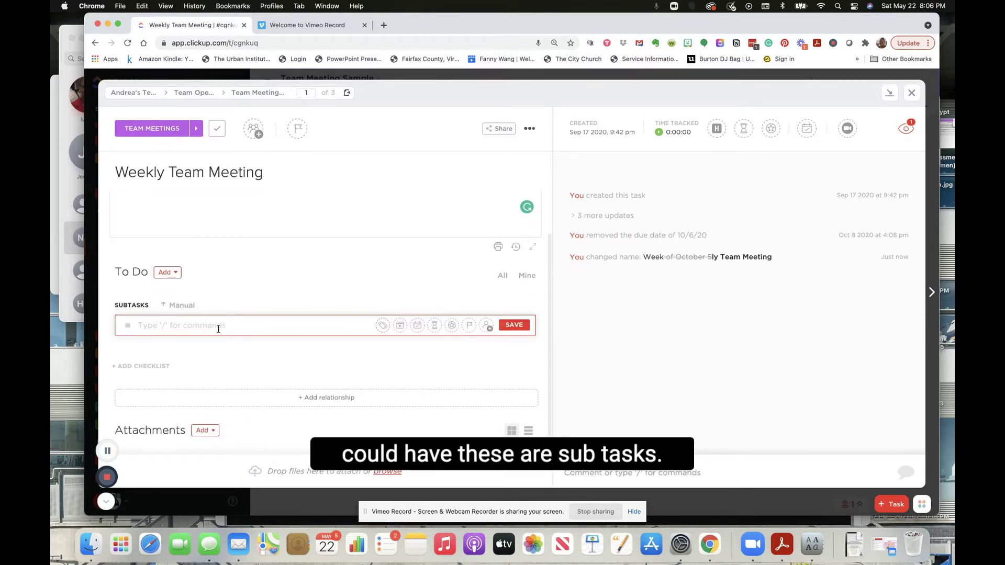
{"action": "type", "text": "To"}
{"action": "key", "text": "BackSpace"}
{"action": "key", "text": "BackSpace"}
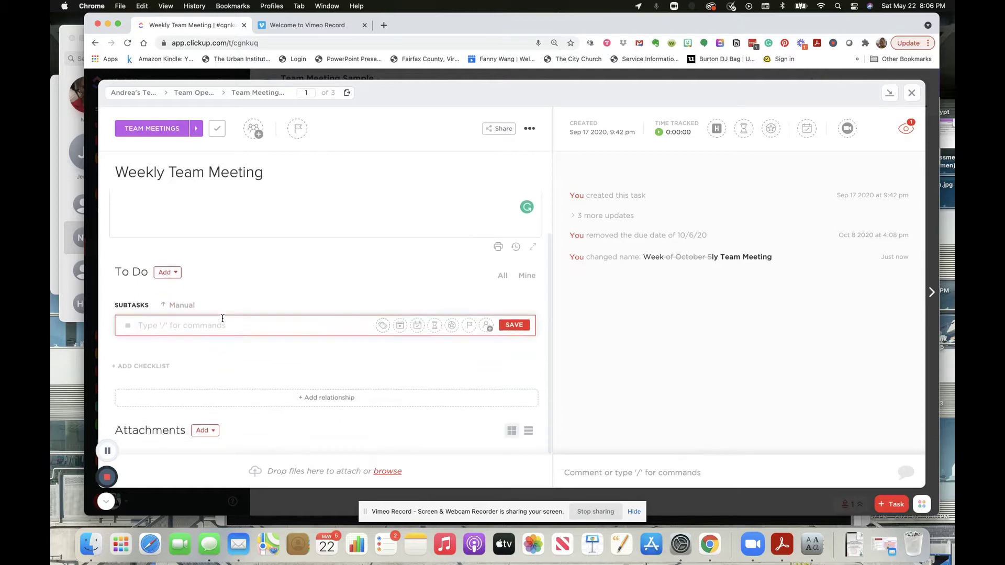
{"action": "type", "text": "Action I"}
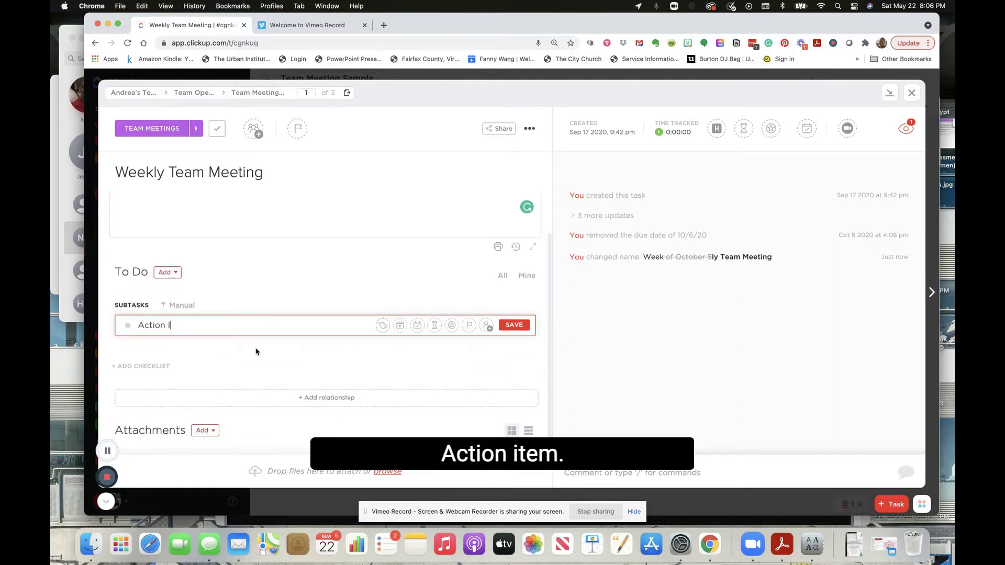
{"action": "type", "text": "tem 1"}
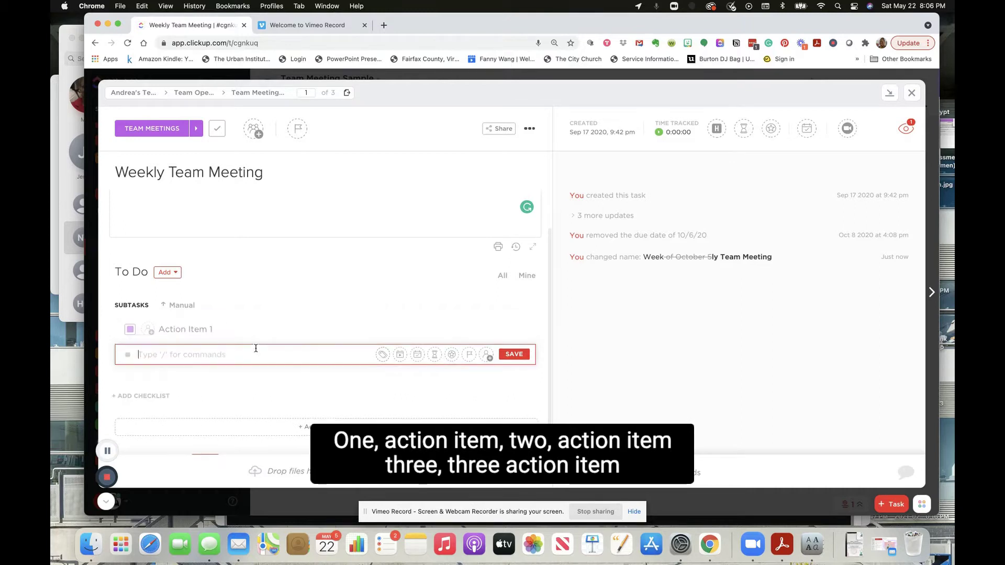
{"action": "key", "text": "Return"}
{"action": "type", "text": "Action Item 2"}
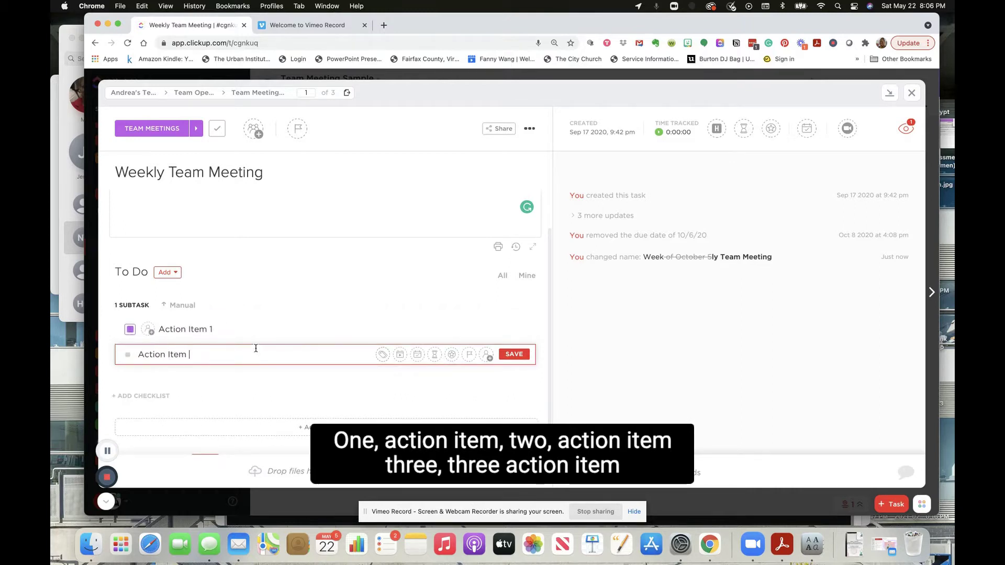
{"action": "key", "text": "Return"}
Add subtasks 'Action Item 3' and 'Action Item 4'
{"action": "type", "text": "Action 1"}
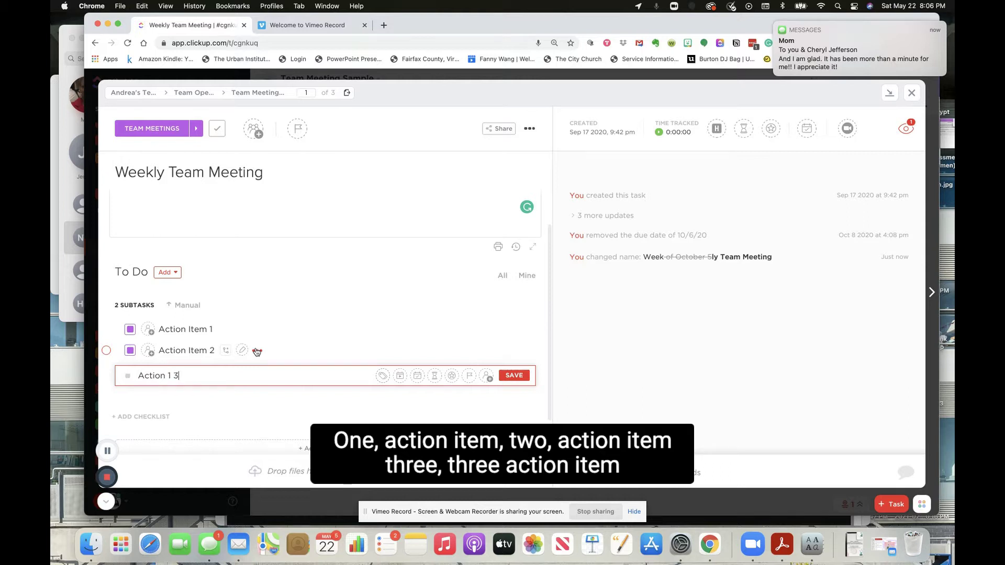
{"action": "type", "text": " 3"}
{"action": "type", "text": "em "}
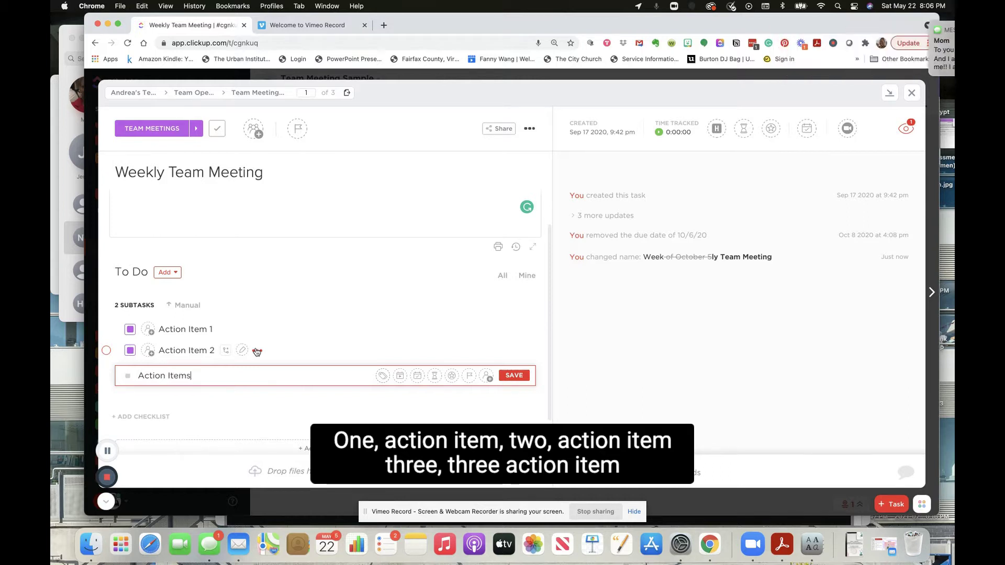
{"action": "type", "text": "3"}
{"action": "key", "text": "Return"}
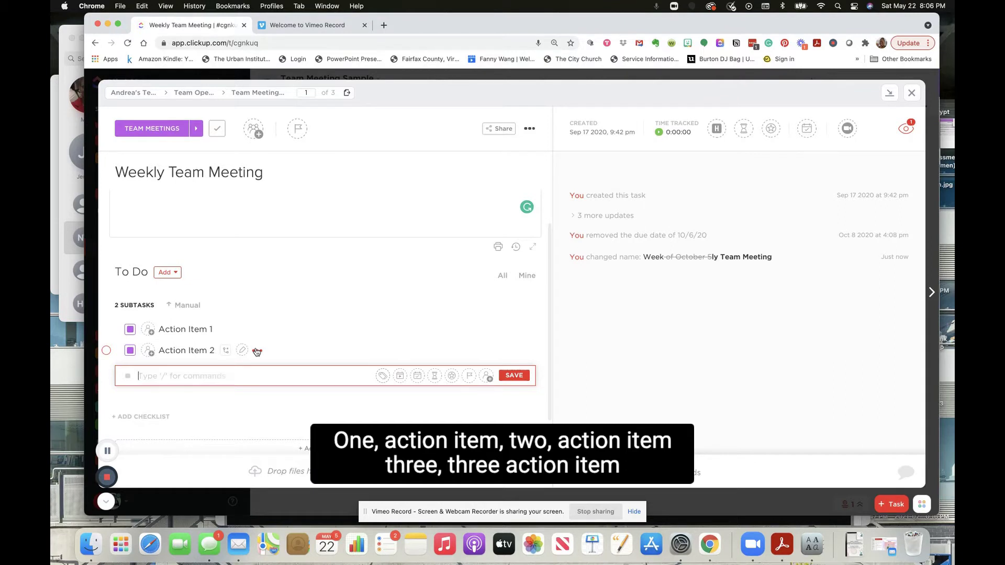
{"action": "type", "text": "Acion"}
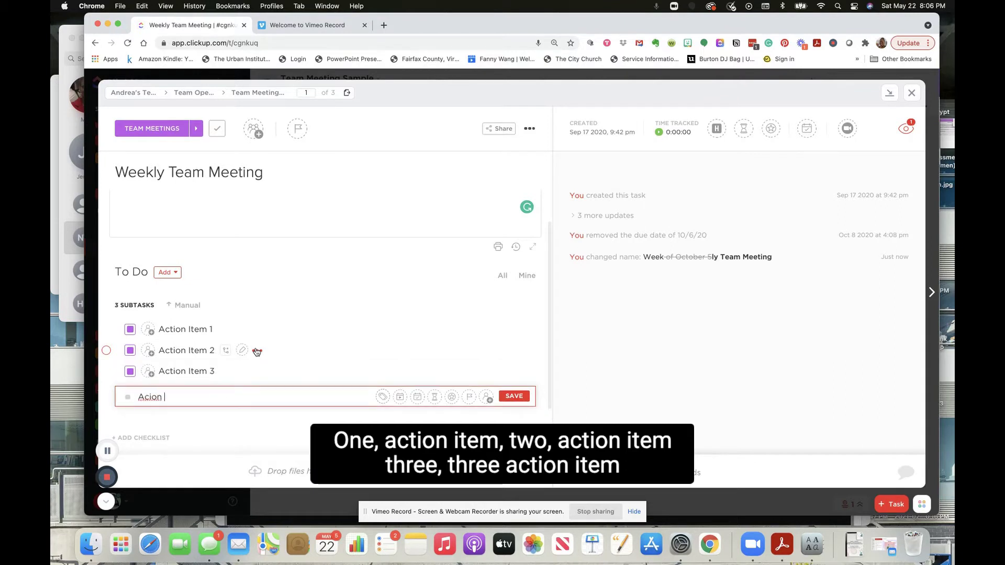
{"action": "key", "text": "BackSpace"}
{"action": "key", "text": "BackSpace"}
{"action": "type", "text": "on Item 4"}
{"action": "key", "text": "Return"}
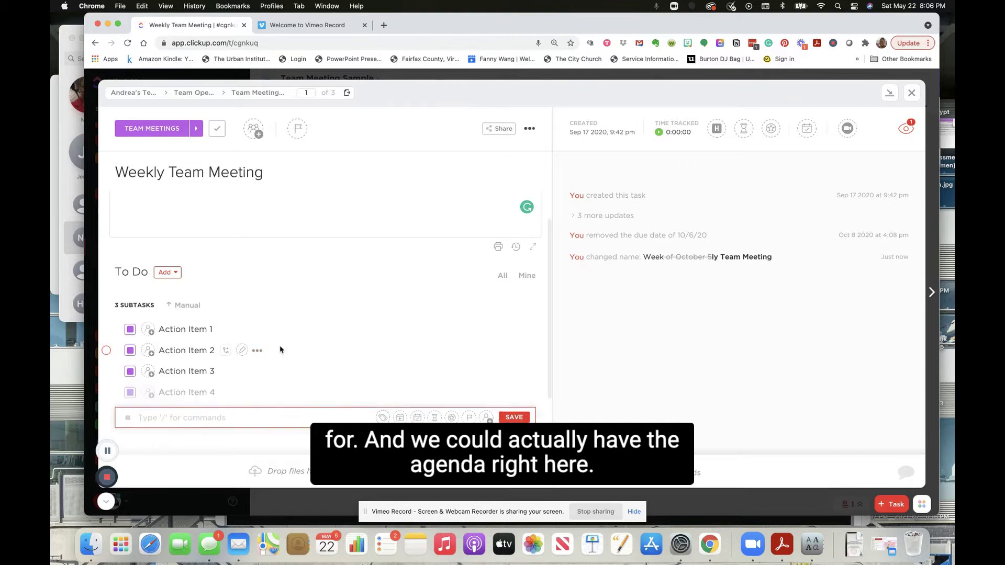
Write an Agenda heading with checklist items Updates from Team Lead, Project Updates, Announcements, Goal Tracking, Issues
{"action": "scroll", "coordinate": [270, 279], "scroll_direction": "up", "scroll_amount": 1}
{"action": "type", "text": "Ad"}
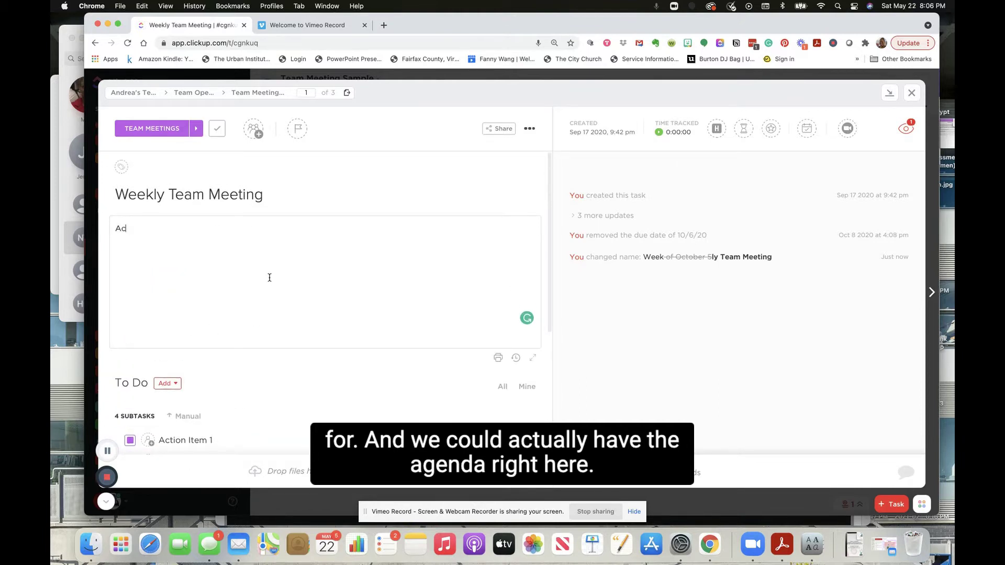
{"action": "type", "text": "end"}
{"action": "type", "text": "/ bu"}
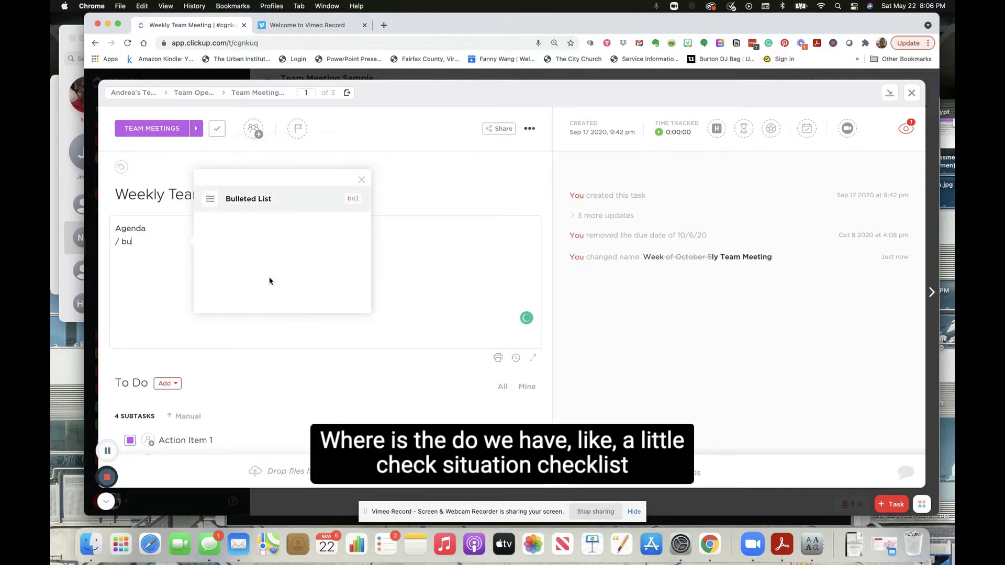
{"action": "key", "text": "BackSpace"}
{"action": "key", "text": "BackSpace"}
{"action": "key", "text": "BackSpace"}
{"action": "key", "text": "BackSpace"}
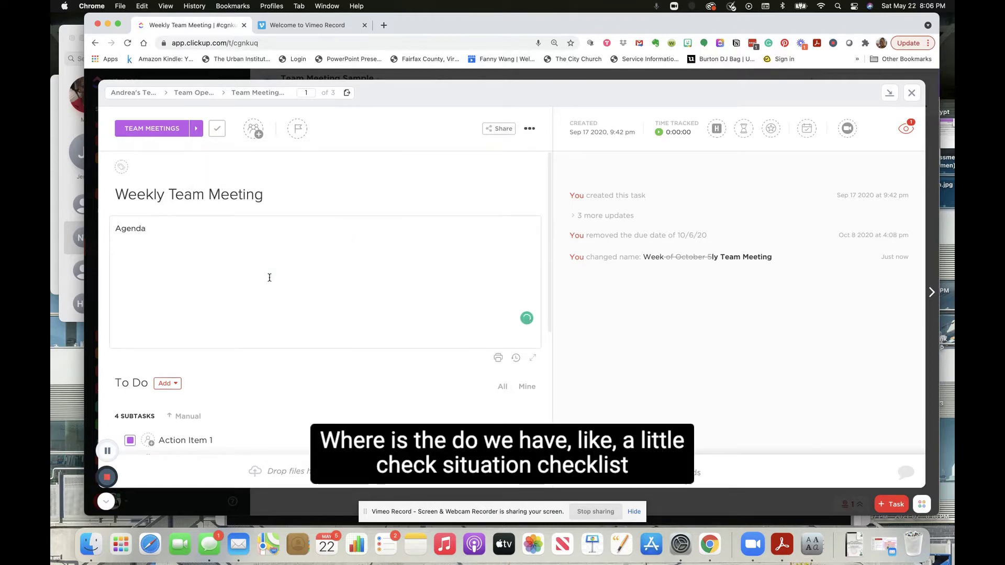
{"action": "type", "text": "/ chec"}
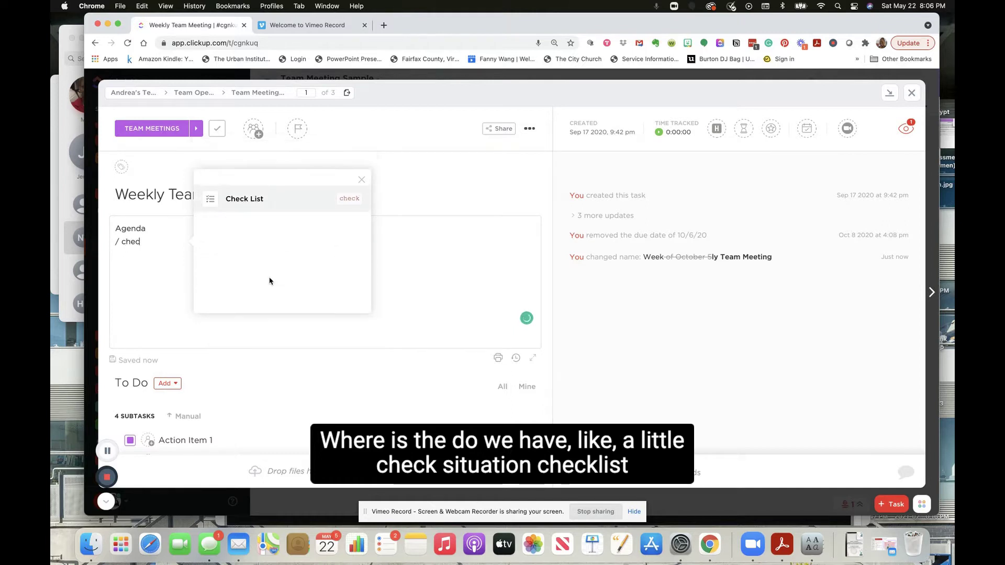
{"action": "key", "text": "Return"}
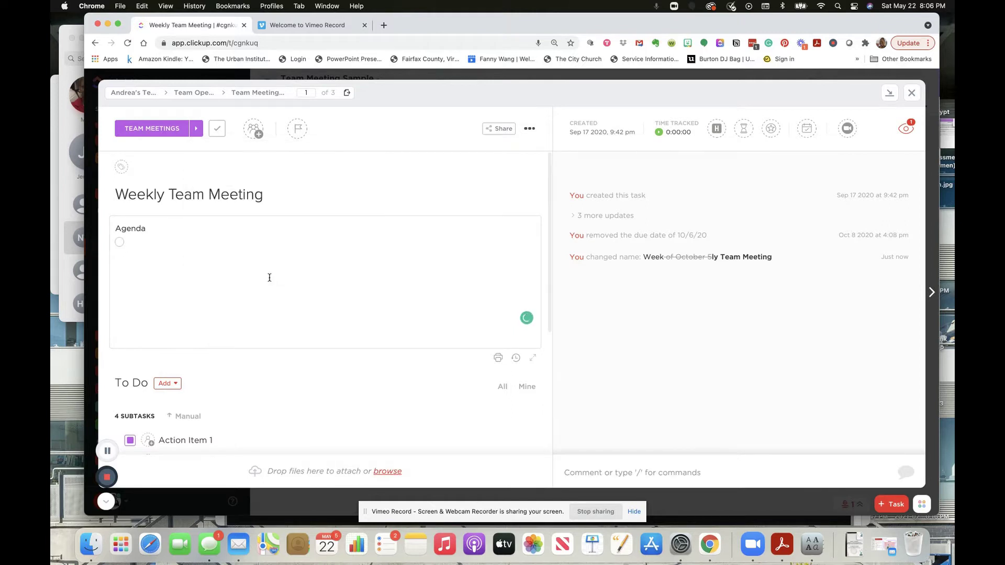
{"action": "type", "text": "Updates"}
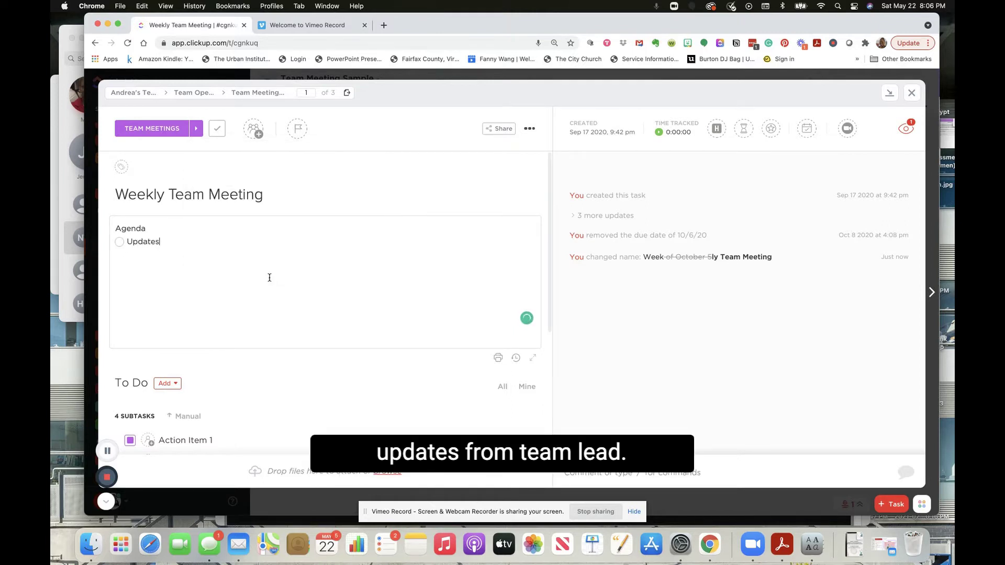
{"action": "type", "text": " from Team Lead"}
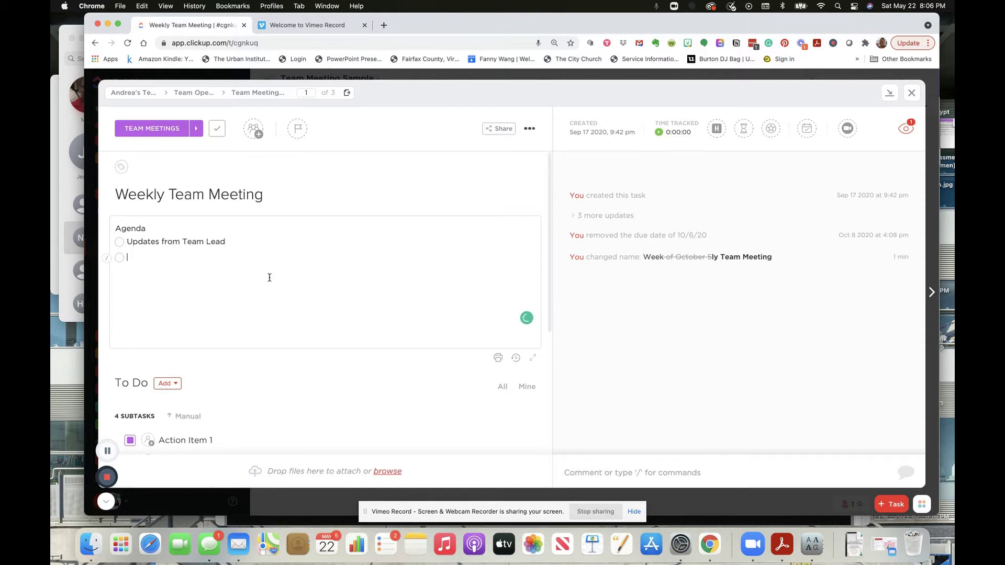
{"action": "type", "text": " Project Updates"}
{"action": "key", "text": "Return"}
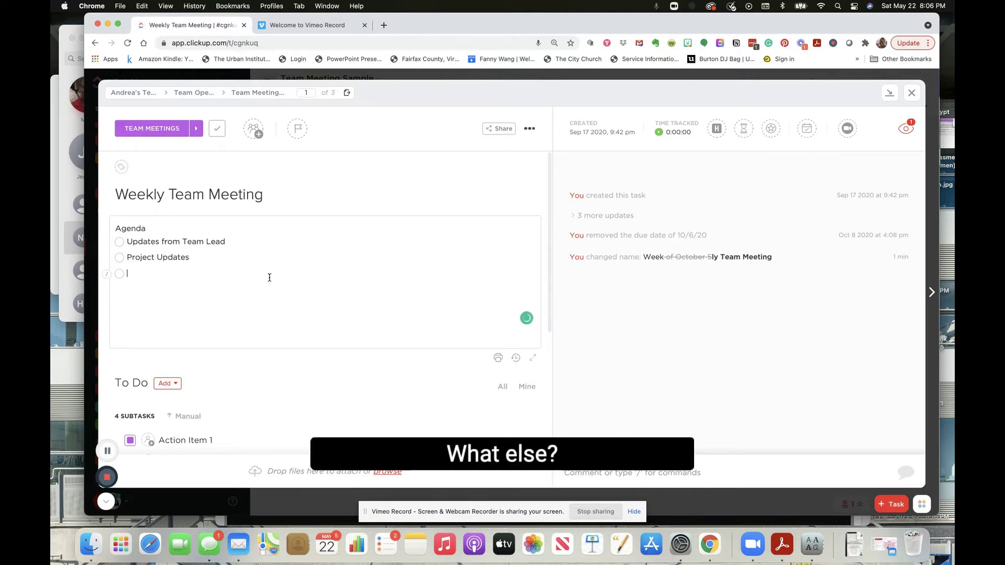
{"action": "type", "text": "An"}
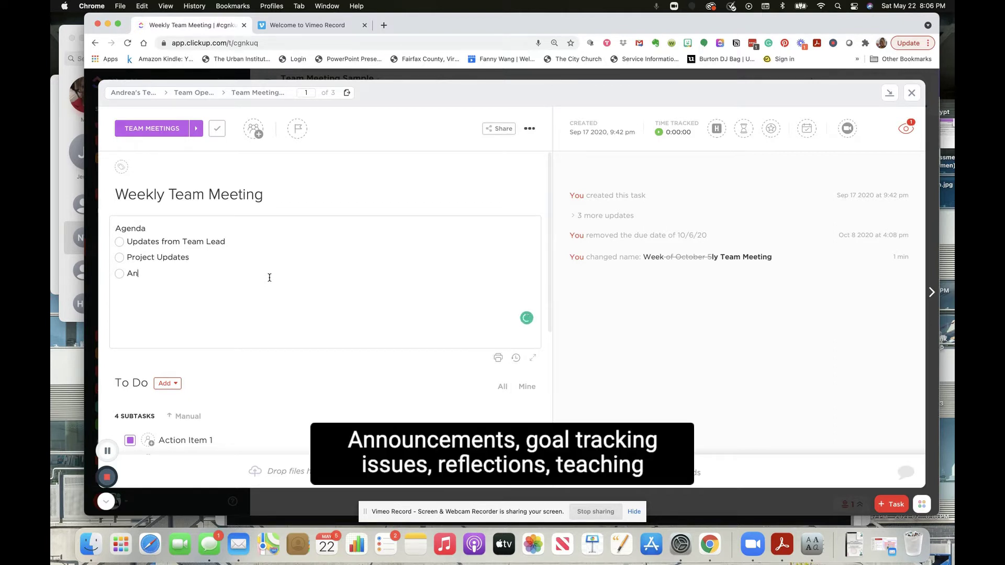
{"action": "type", "text": "nouncements "}
{"action": "type", "text": "G"}
{"action": "type", "text": "oal Tracking"}
{"action": "key", "text": "Return"}
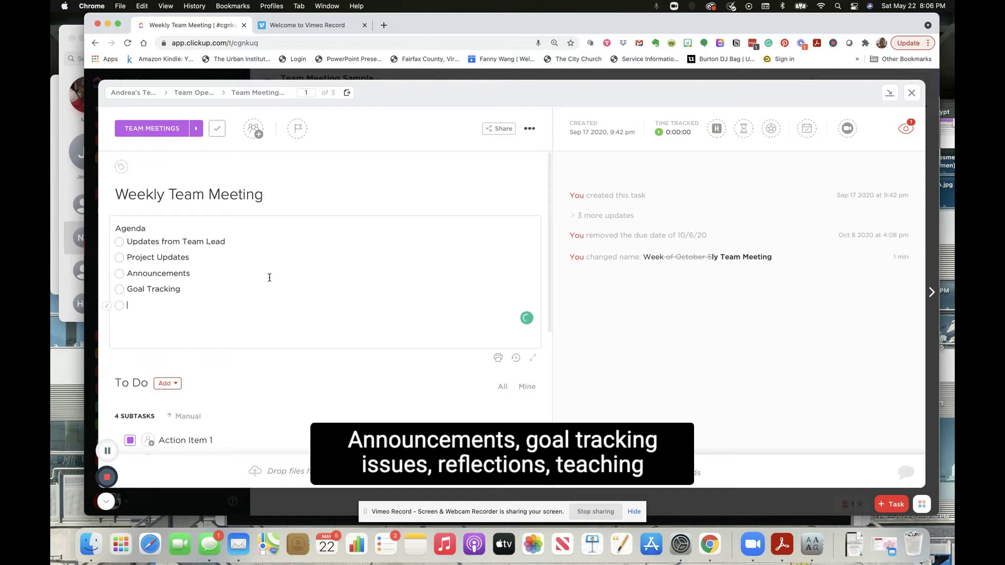
{"action": "type", "text": "Issues"}
{"action": "key", "text": "Return"}
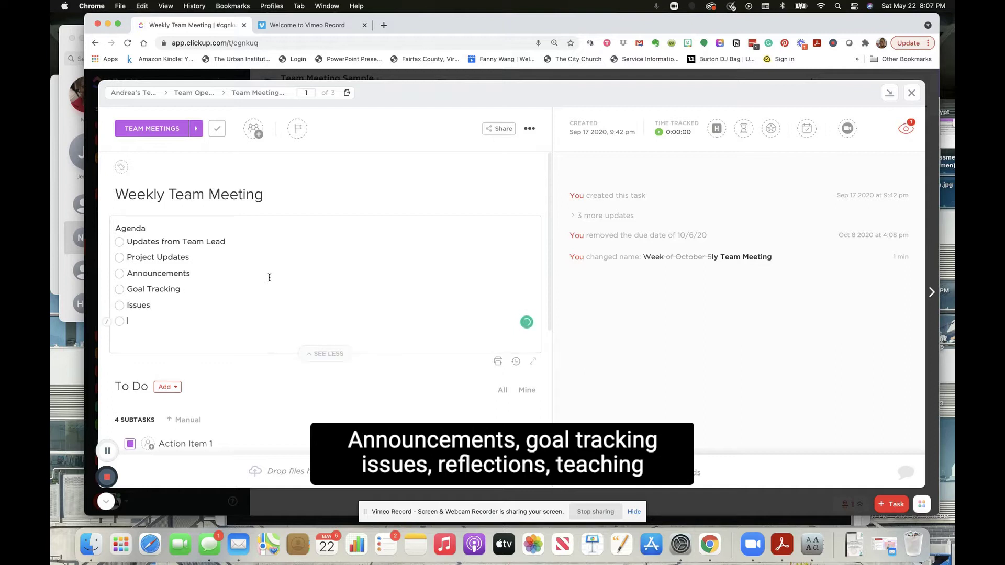
Add checklist items Reflections, Teaching Time and Action Item (Review) to the agenda
{"action": "type", "text": "Reflections"}
{"action": "key", "text": "Return"}
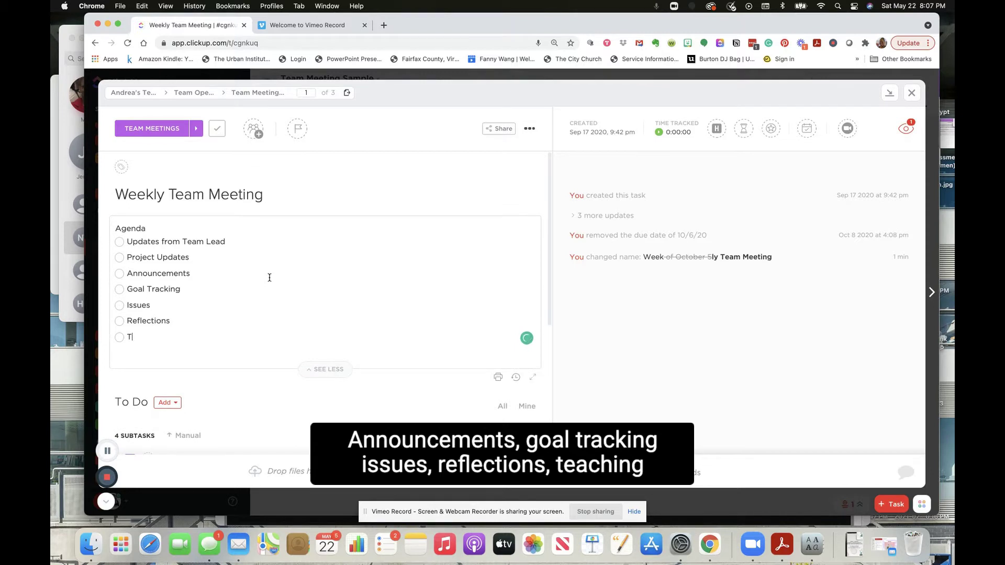
{"action": "type", "text": "Teaching Time"}
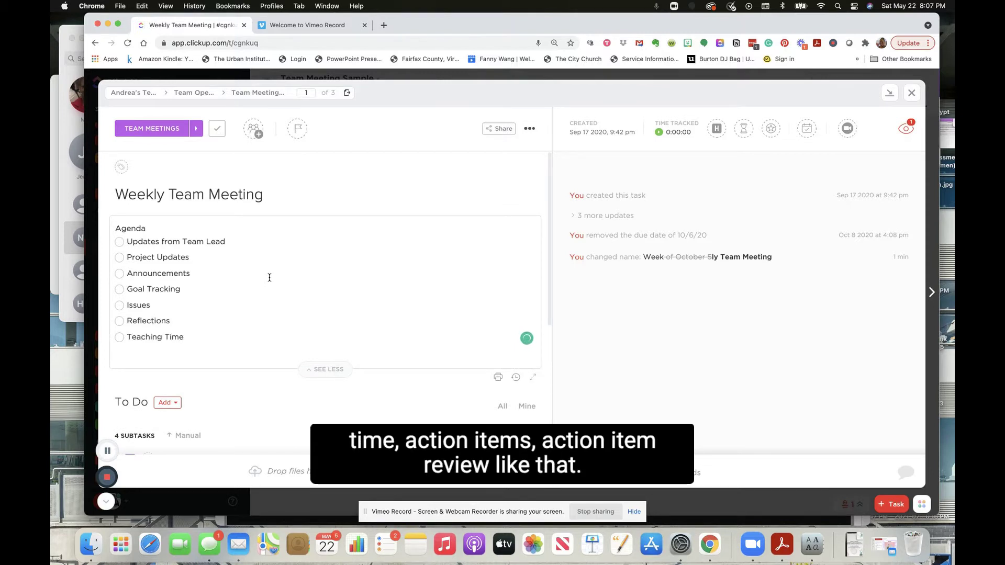
{"action": "scroll", "coordinate": [270, 277], "scroll_direction": "down", "scroll_amount": 2}
{"action": "key", "text": "Return"}
{"action": "type", "text": "A"}
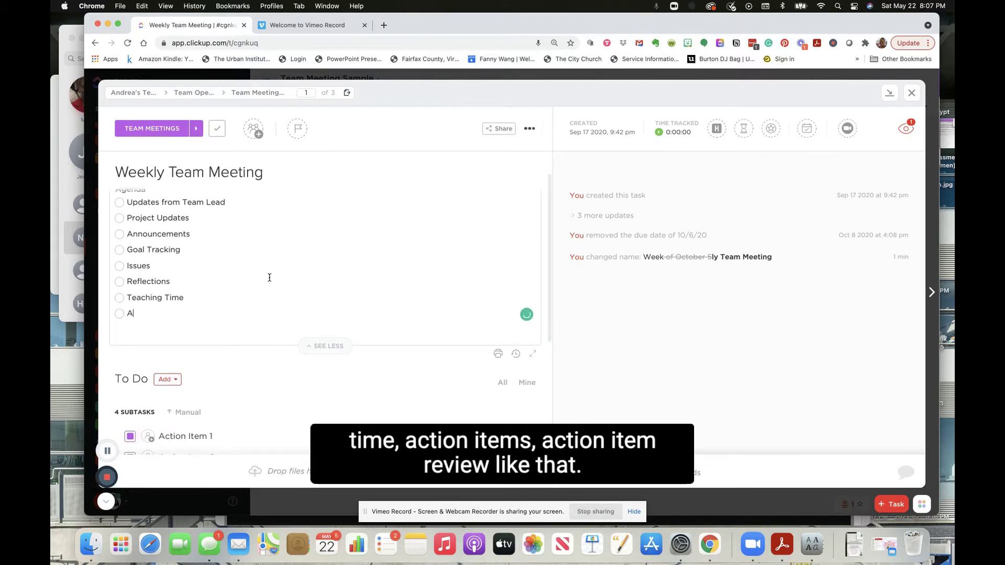
{"action": "type", "text": "ction Tem"}
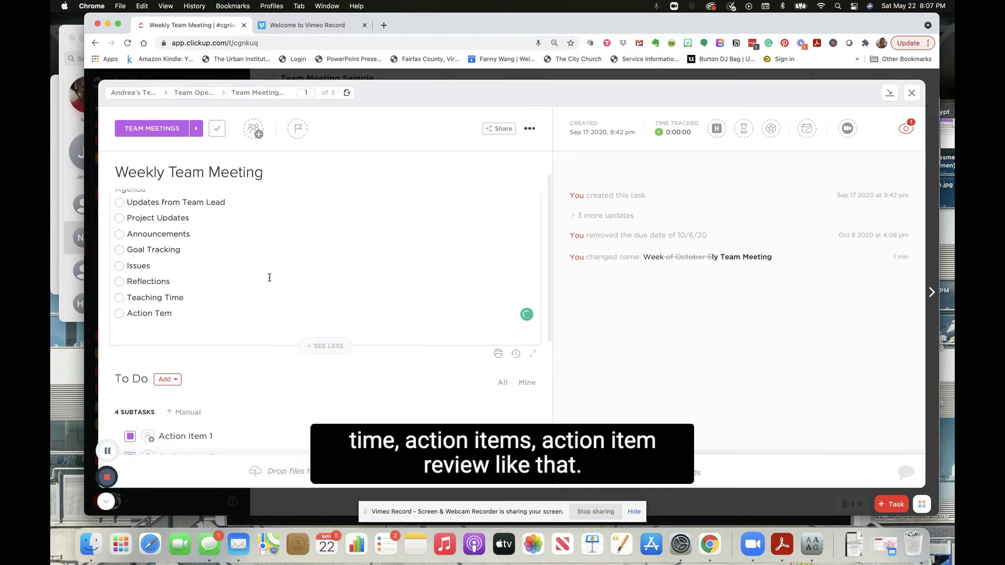
{"action": "key", "text": "BackSpace"}
{"action": "key", "text": "BackSpace"}
{"action": "key", "text": "BackSpace"}
{"action": "type", "text": "Item (Re"}
{"action": "key", "text": "BackSpace"}
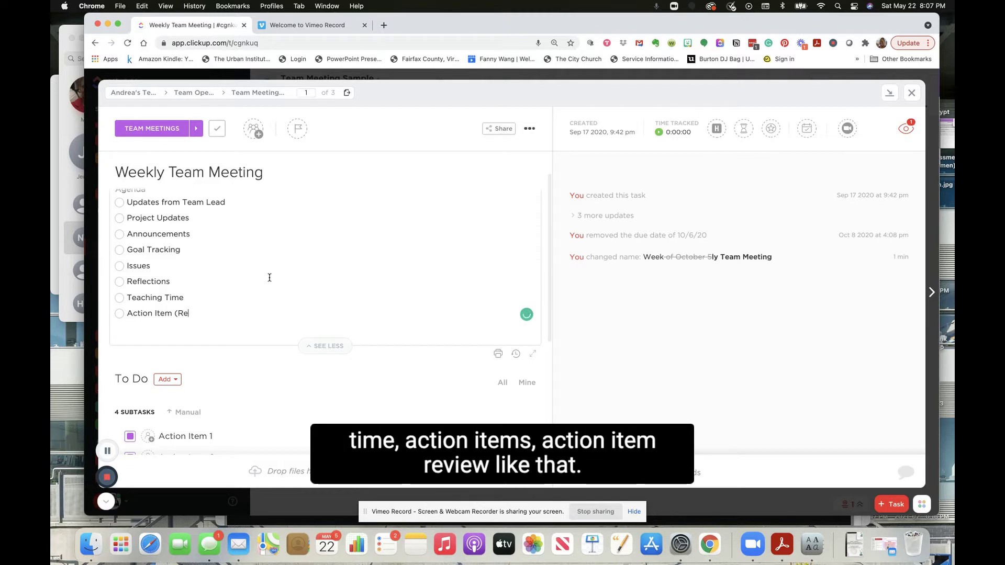
{"action": "type", "text": "view)"}
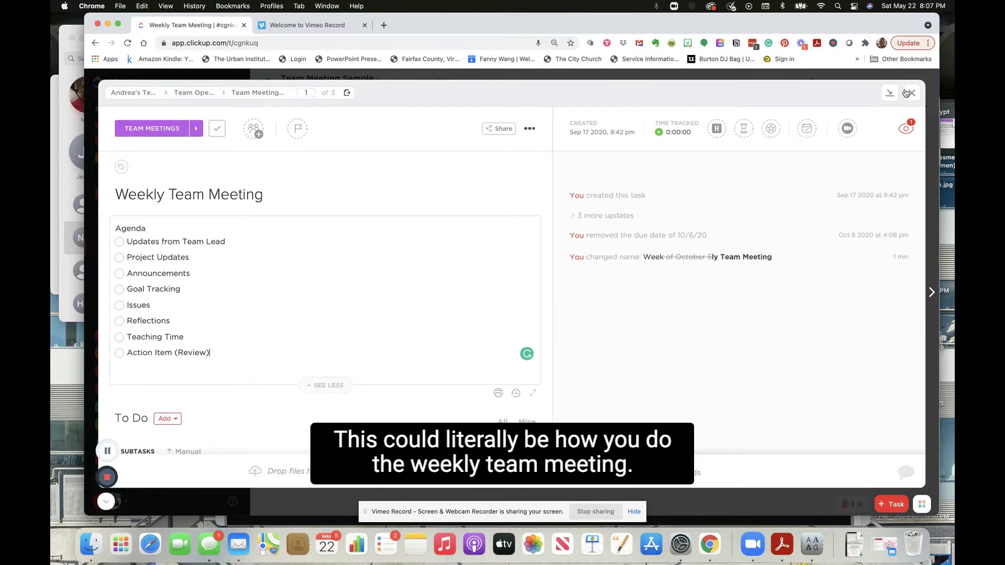
{"action": "left_click", "coordinate": [529, 128]}
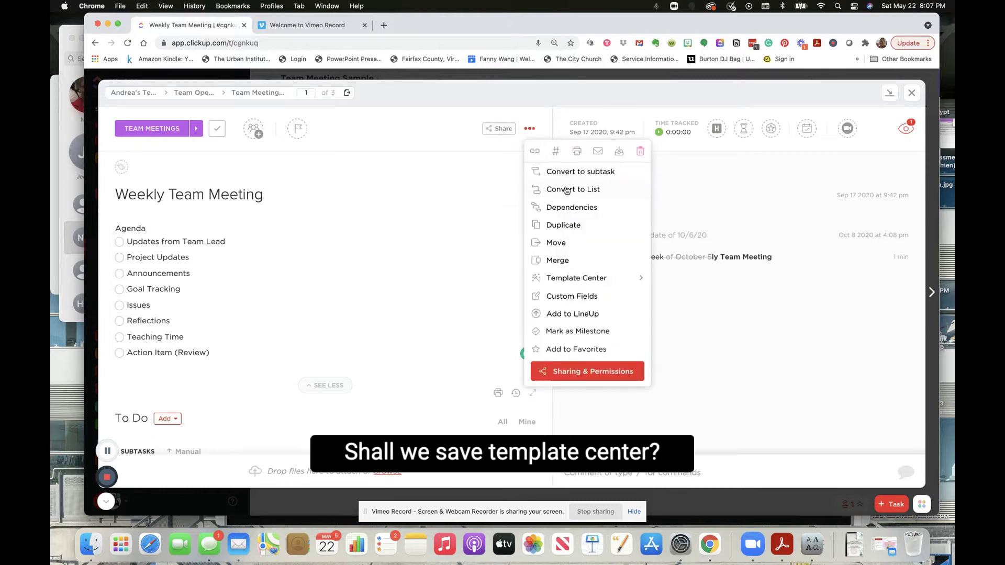
Save the Weekly Team Meeting task as template 'Team Meeting Template', shared with all members
{"action": "left_click", "coordinate": [610, 279]}
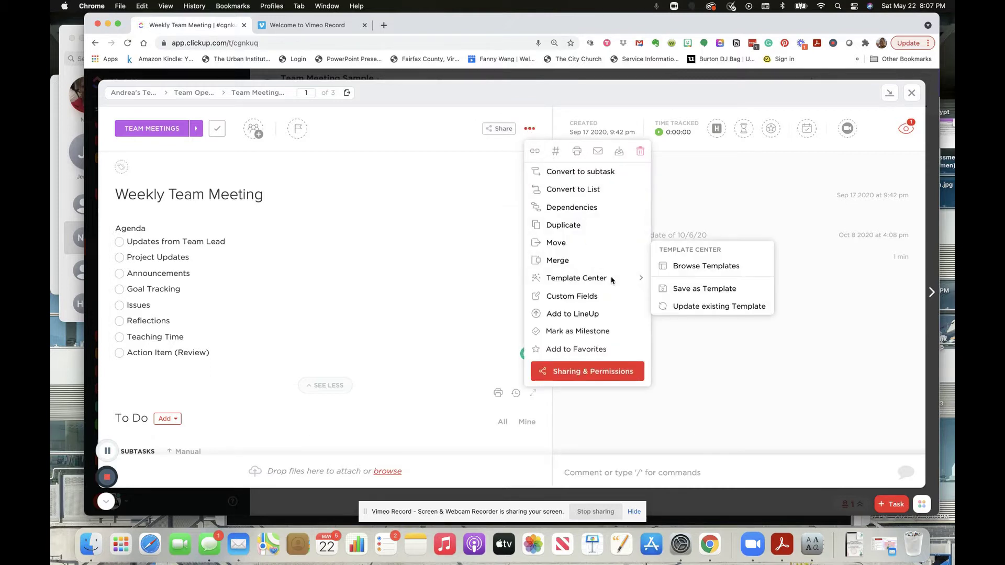
{"action": "left_click", "coordinate": [691, 289]}
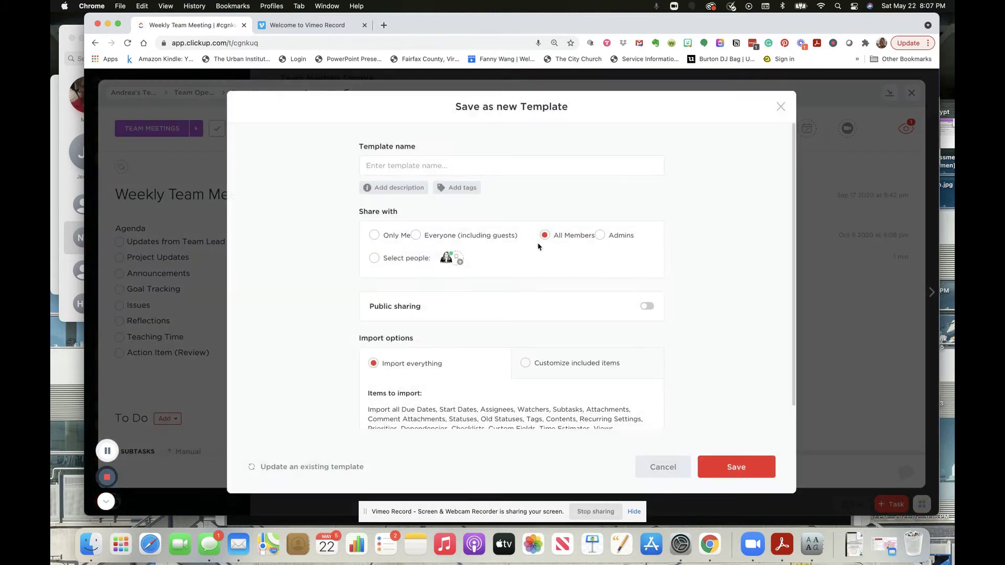
{"action": "type", "text": "Team"}
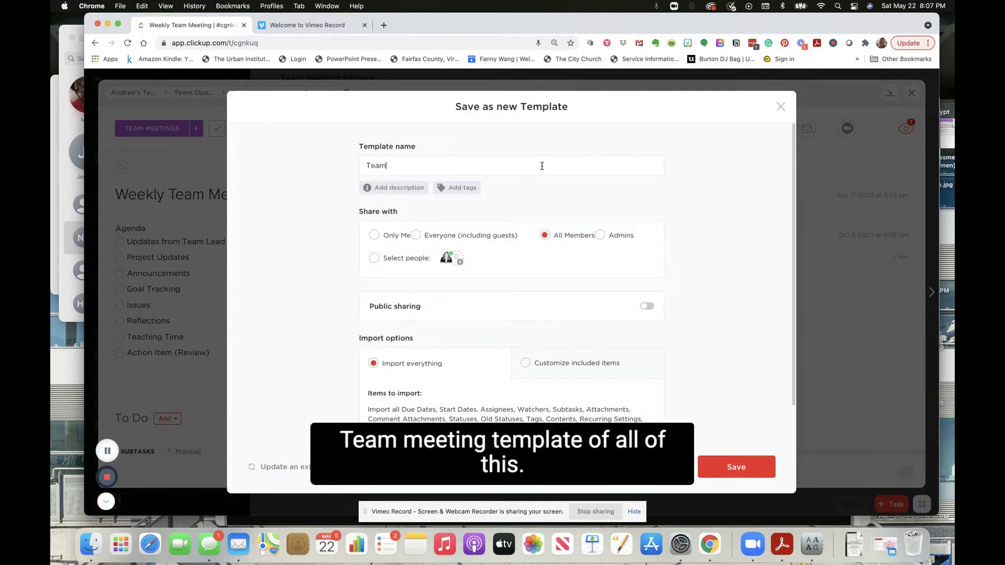
{"action": "type", "text": " Meeting Template"}
{"action": "scroll", "coordinate": [690, 252], "scroll_direction": "down", "scroll_amount": 1}
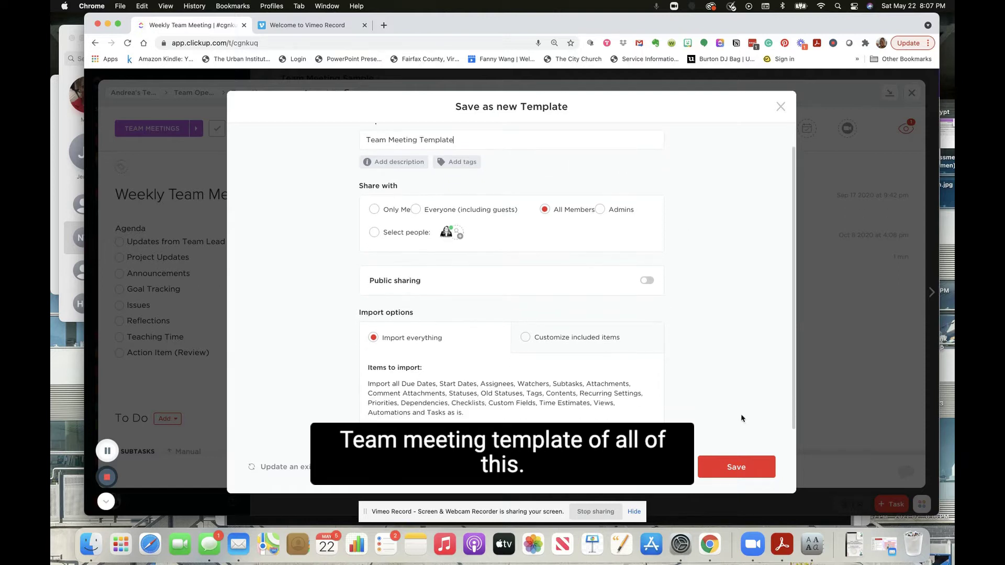
{"action": "left_click", "coordinate": [750, 473]}
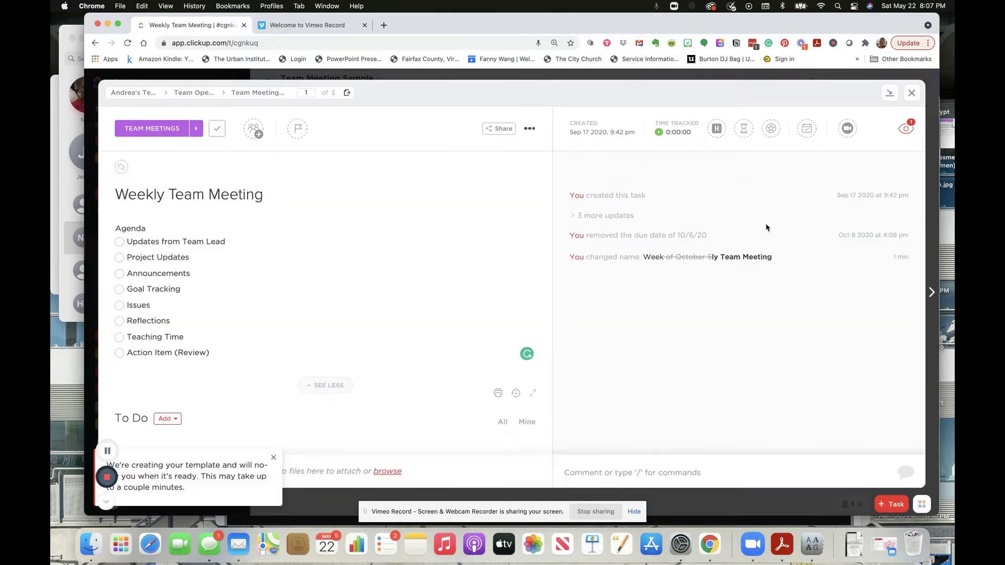
Delete the Week of 9/21 and Week of 9/28 tasks from the list
{"action": "left_click", "coordinate": [911, 93]}
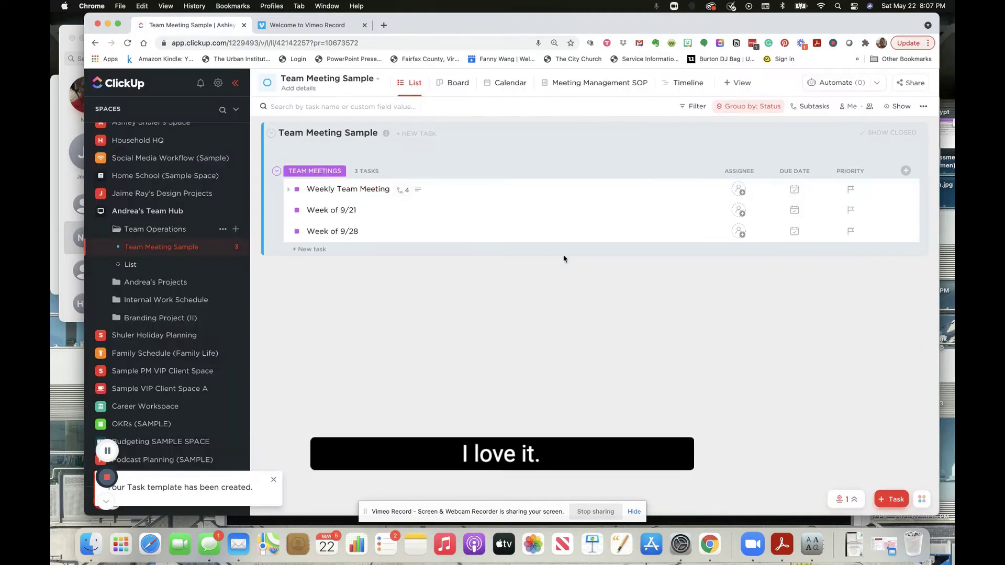
{"action": "left_click", "coordinate": [287, 190]}
{"action": "left_click", "coordinate": [272, 294]}
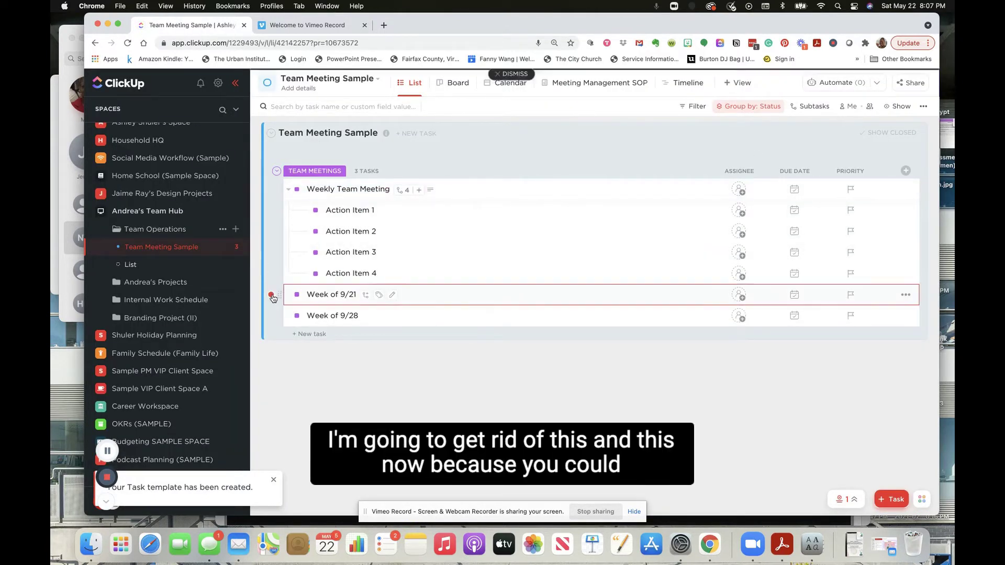
{"action": "left_click", "coordinate": [271, 317]}
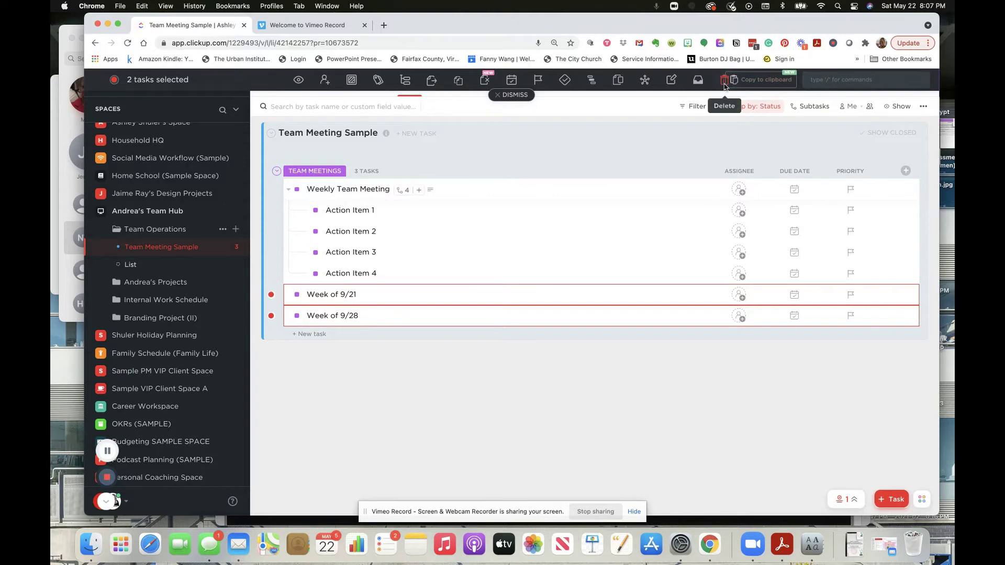
{"action": "key", "text": "Escape"}
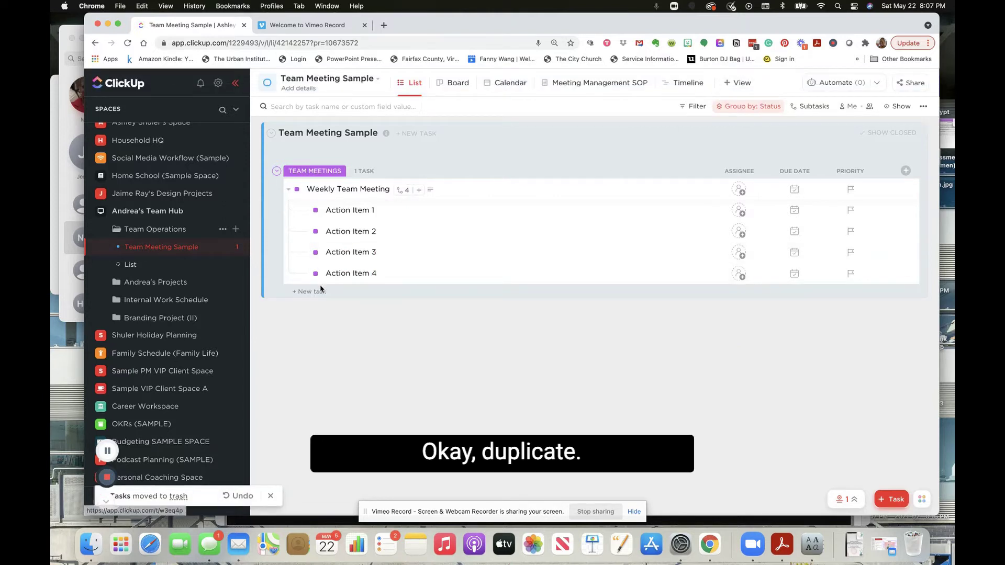
Review Weekly Team Meeting's actions, then start a new task in the list
{"action": "left_click", "coordinate": [312, 291]}
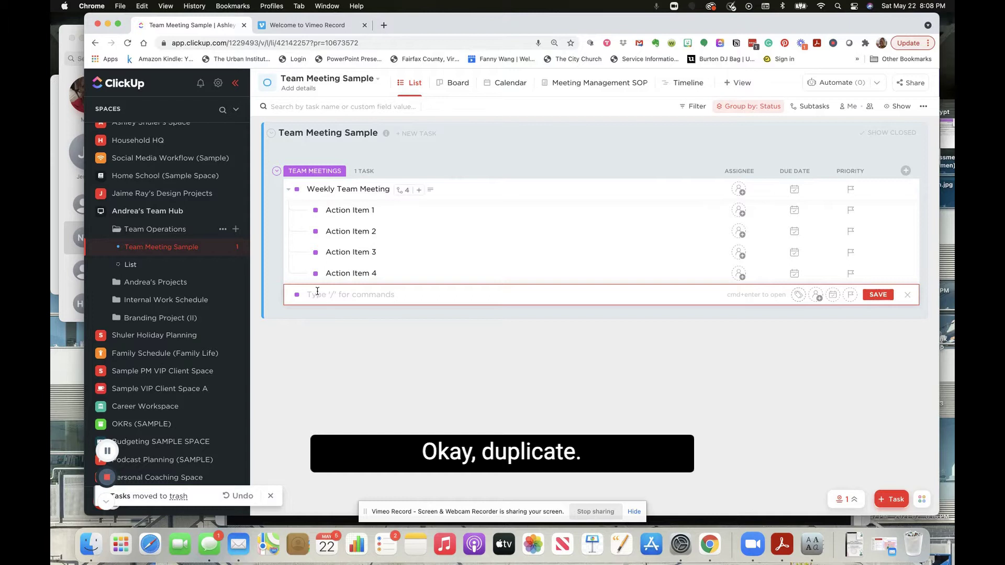
{"action": "left_click", "coordinate": [908, 296]}
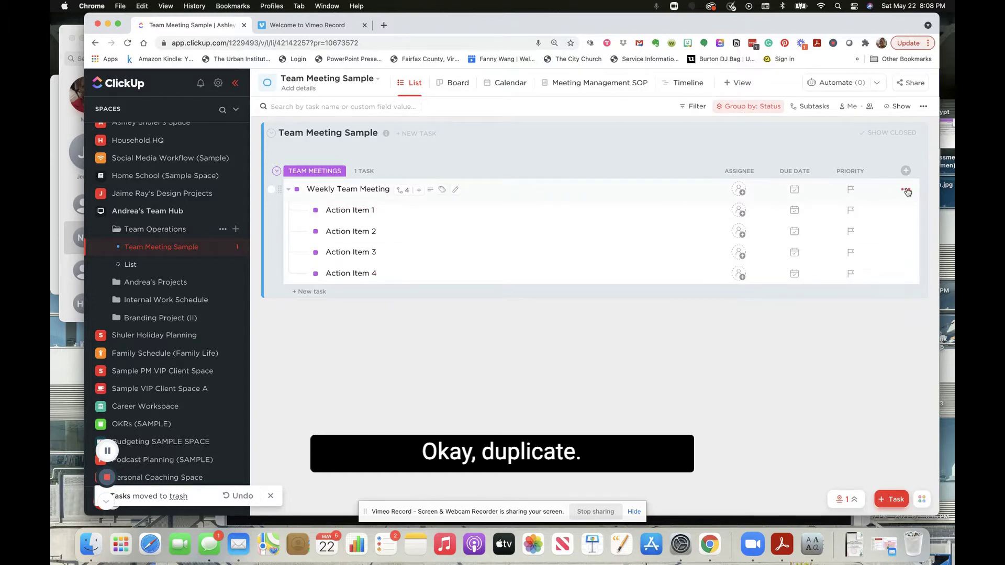
{"action": "left_click", "coordinate": [905, 190]}
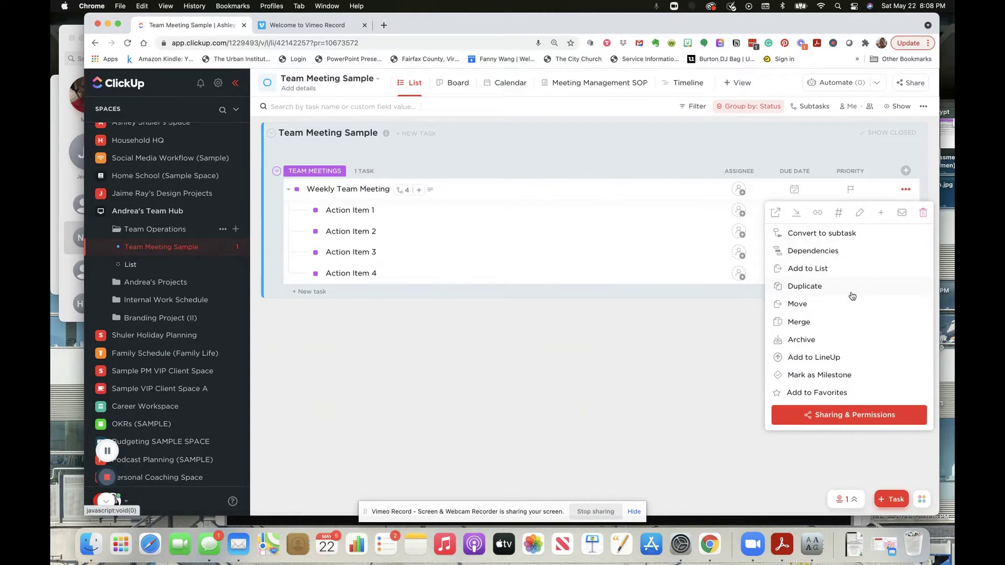
{"action": "left_click", "coordinate": [734, 372]}
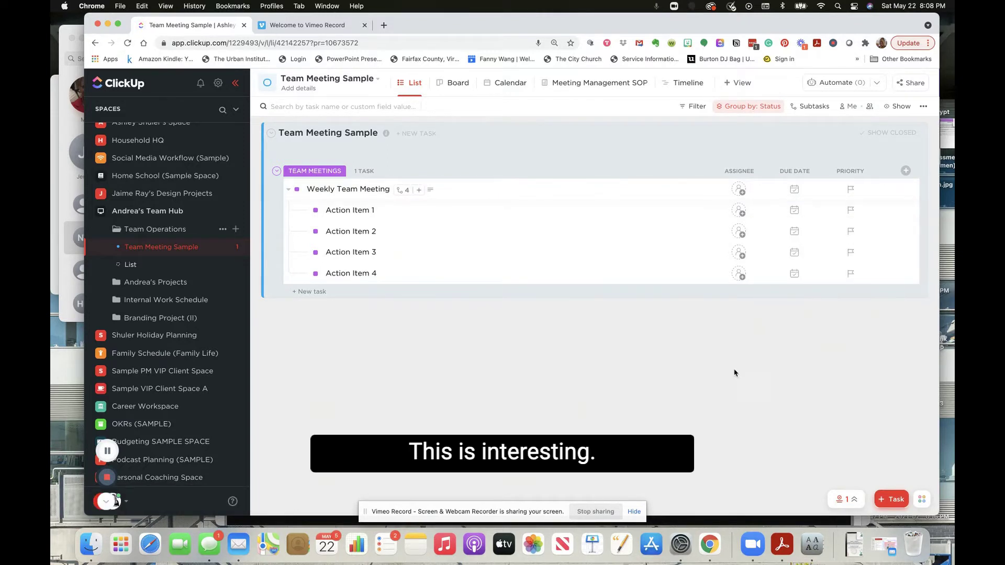
{"action": "left_click", "coordinate": [322, 293]}
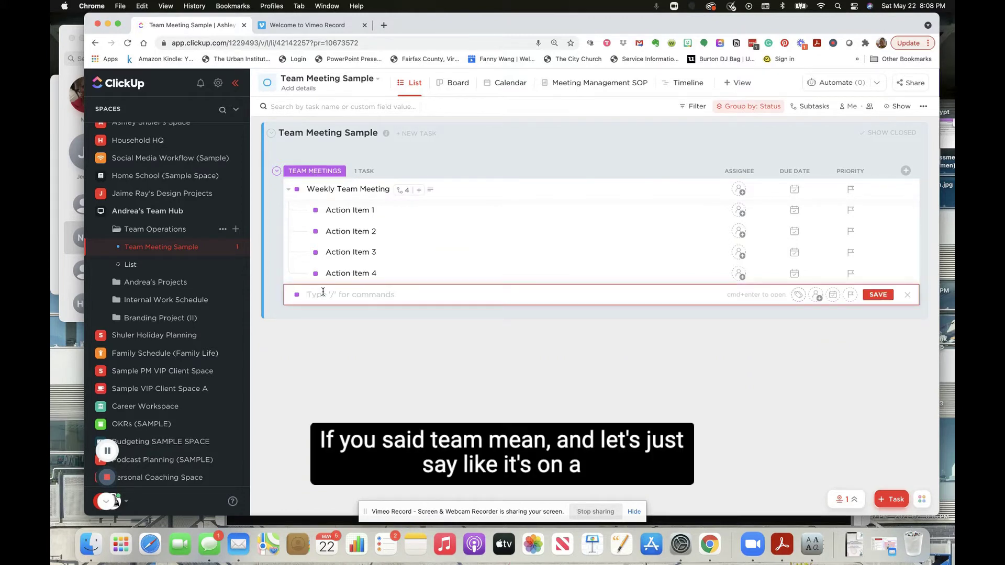
Create and open the task 'Team Meeting - 5/25', showing its template options
{"action": "type", "text": "Team Meeting - 5/2"}
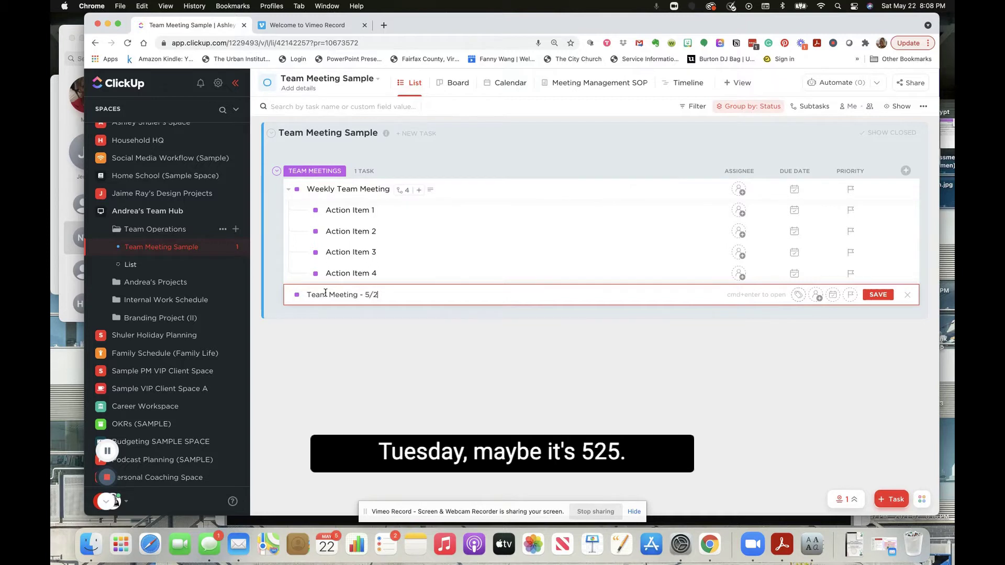
{"action": "type", "text": "5"}
{"action": "key", "text": "Return"}
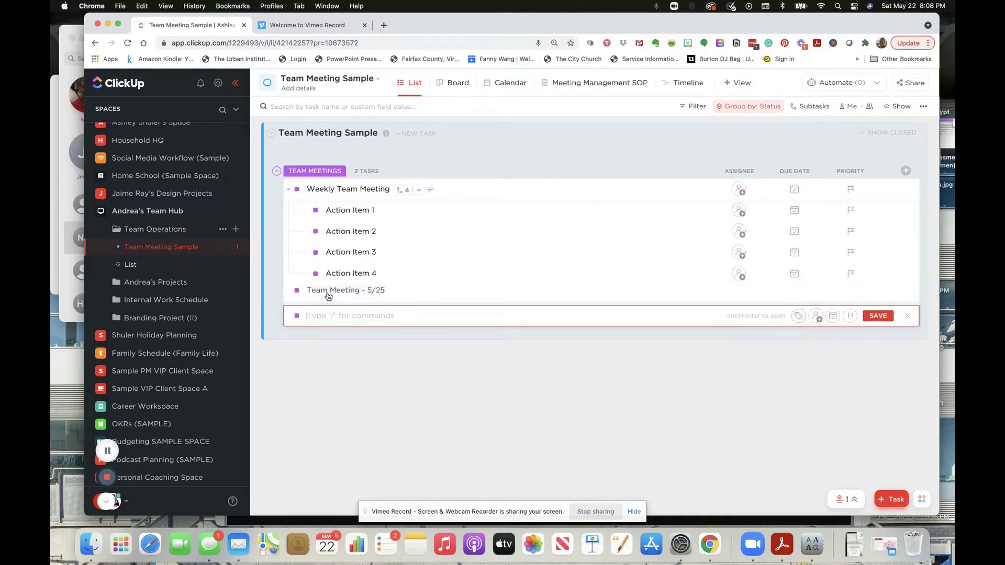
{"action": "left_click", "coordinate": [330, 295]}
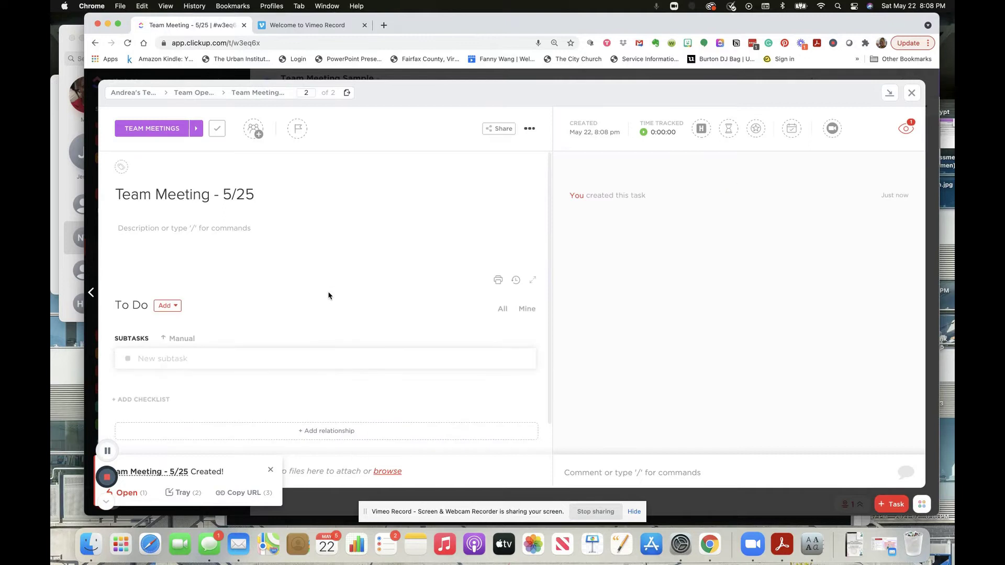
{"action": "left_click", "coordinate": [531, 128]}
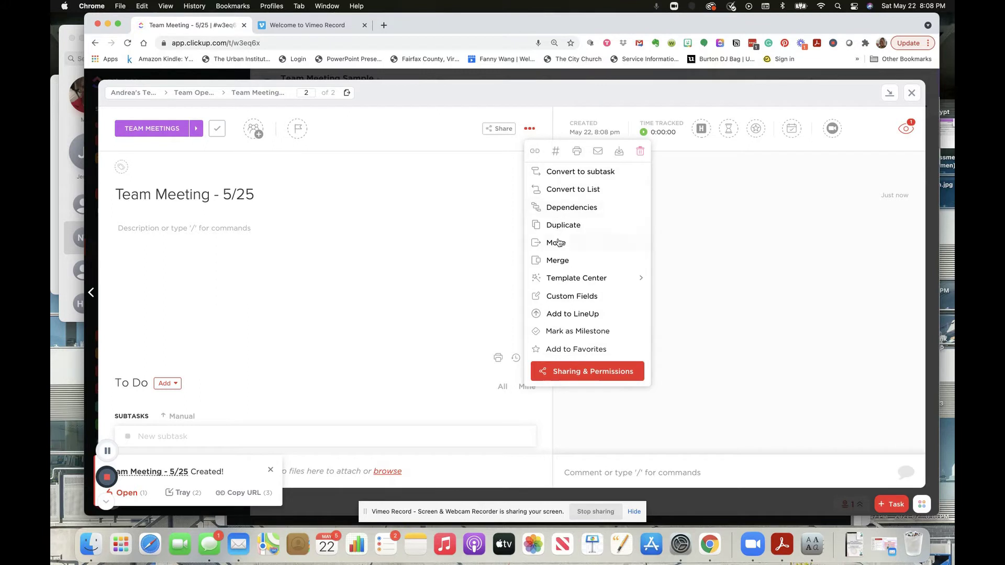
{"action": "mouse_move", "coordinate": [583, 285]}
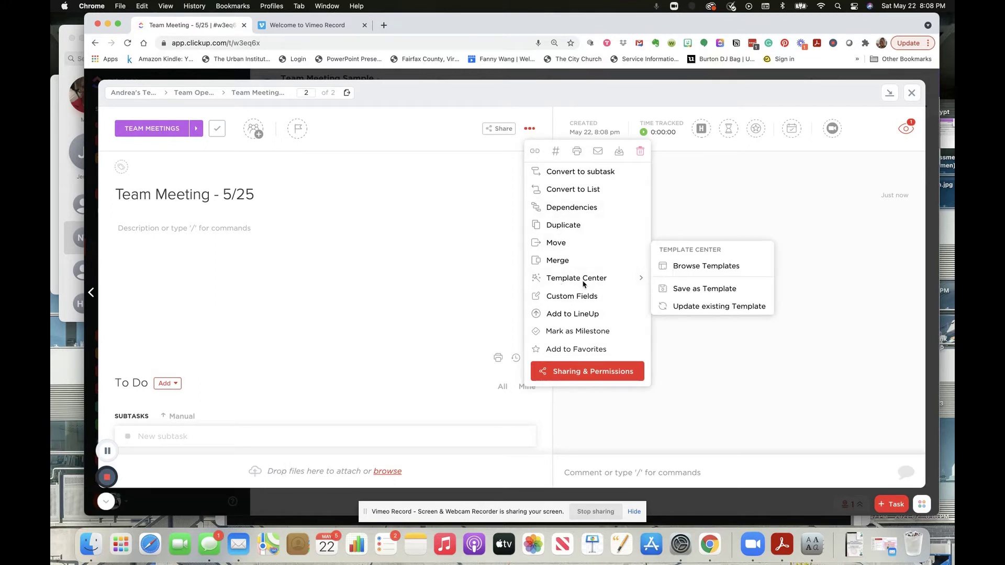
Append Team Meeting Template to Team Meeting - 5/25 from the Task templates, then close it
{"action": "left_click", "coordinate": [675, 268]}
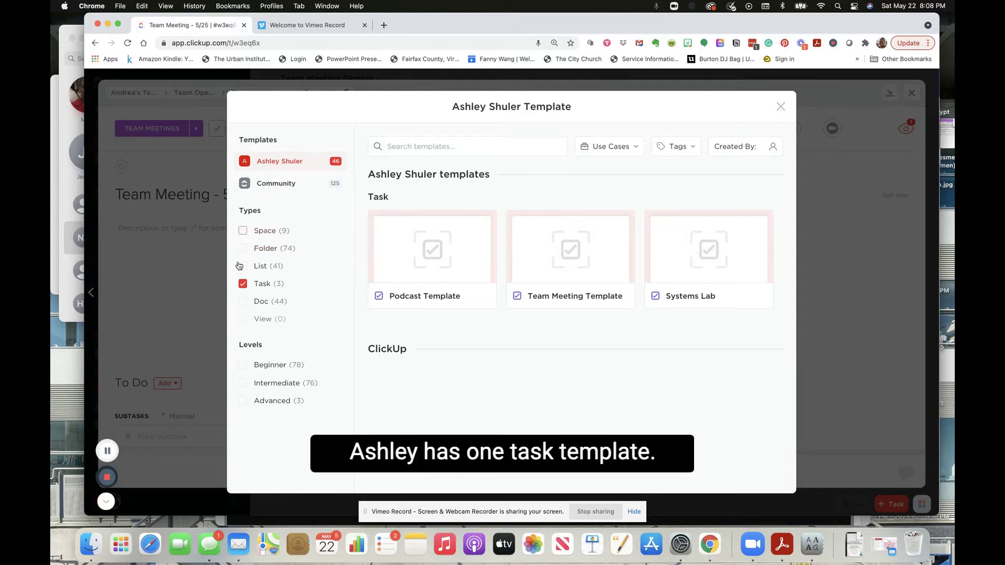
{"action": "left_click", "coordinate": [574, 253]}
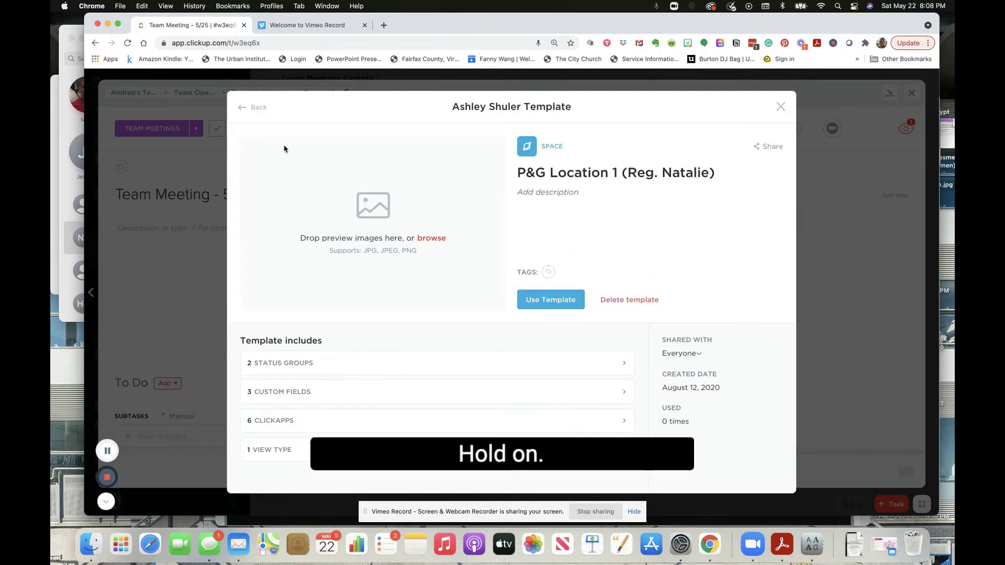
{"action": "left_click", "coordinate": [250, 111]}
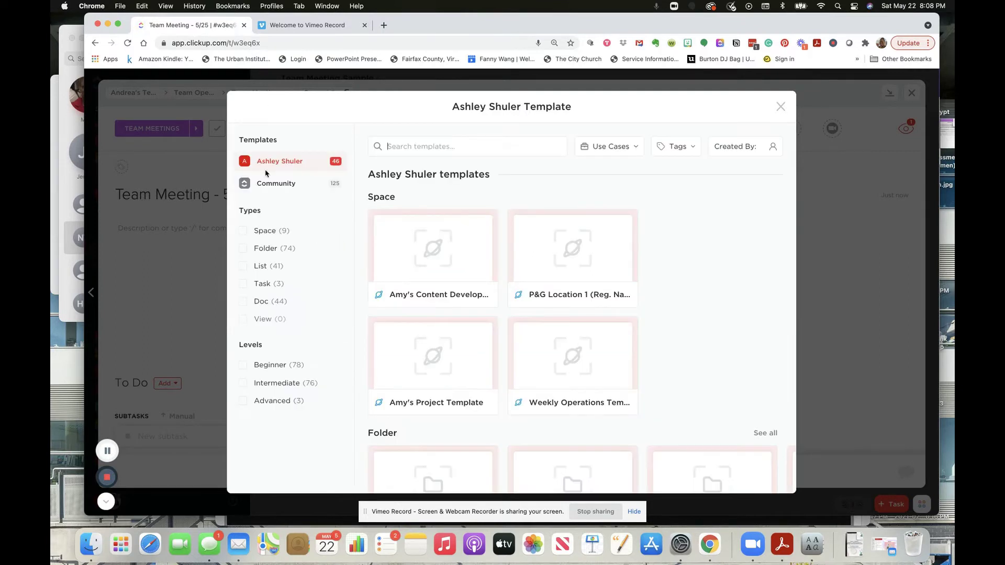
{"action": "left_click", "coordinate": [262, 284]}
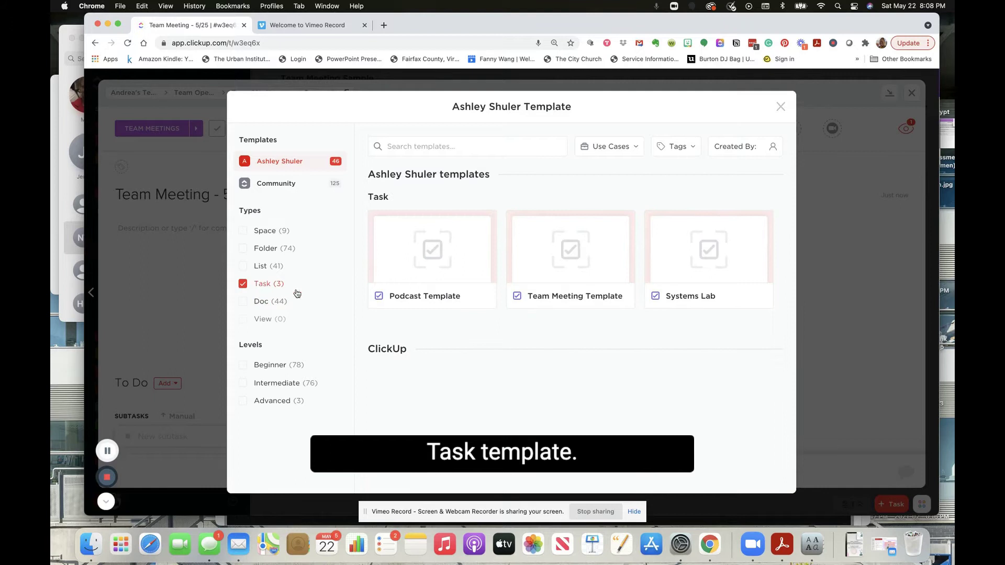
{"action": "mouse_move", "coordinate": [584, 265]}
{"action": "left_click", "coordinate": [584, 265]}
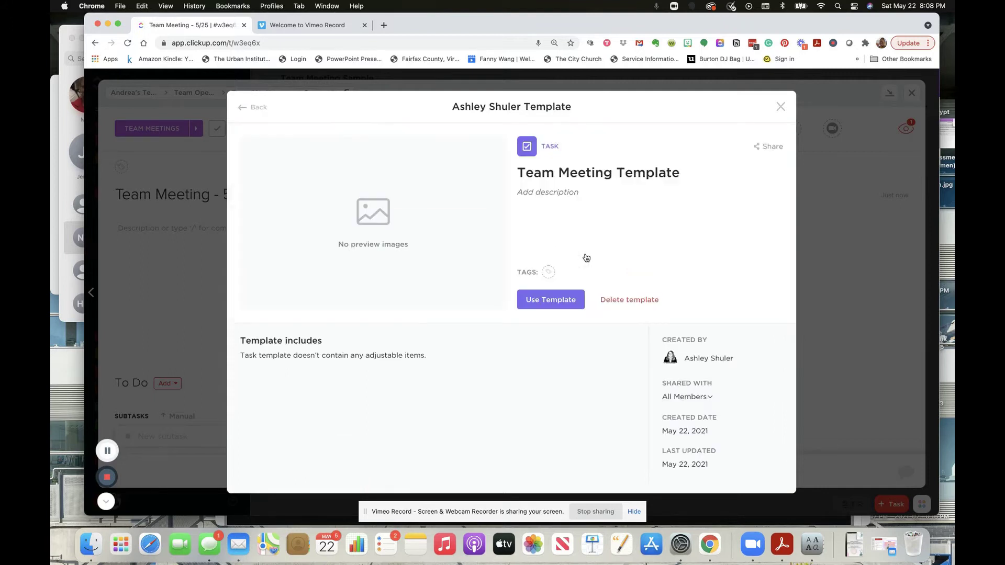
{"action": "left_click", "coordinate": [550, 309]}
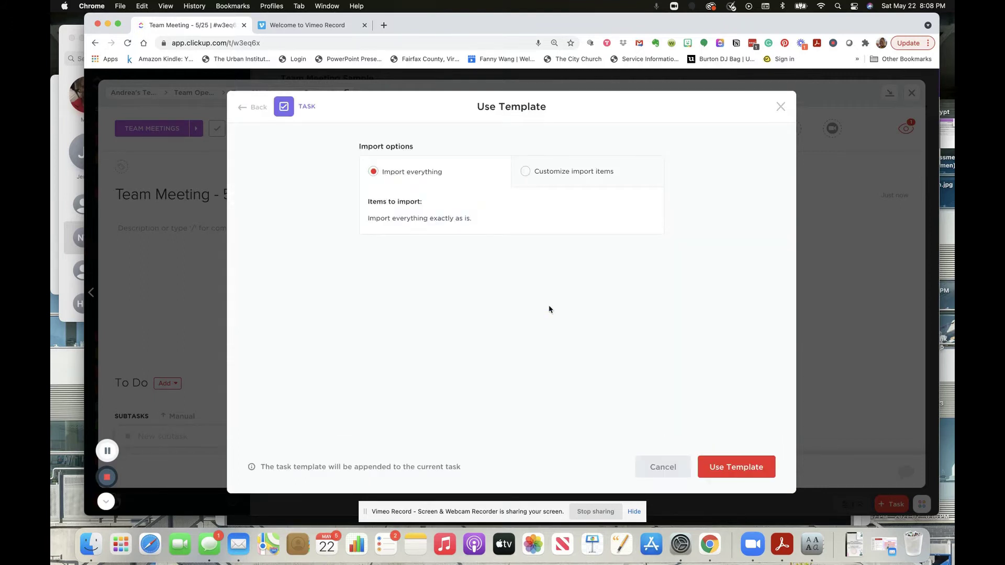
{"action": "left_click", "coordinate": [730, 466]}
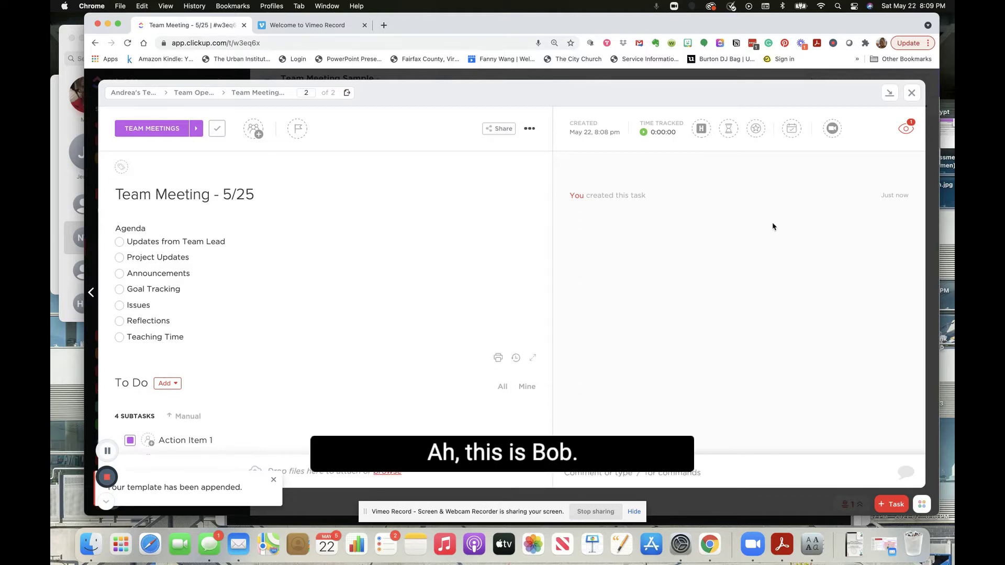
{"action": "scroll", "coordinate": [446, 229], "scroll_direction": "down", "scroll_amount": 5}
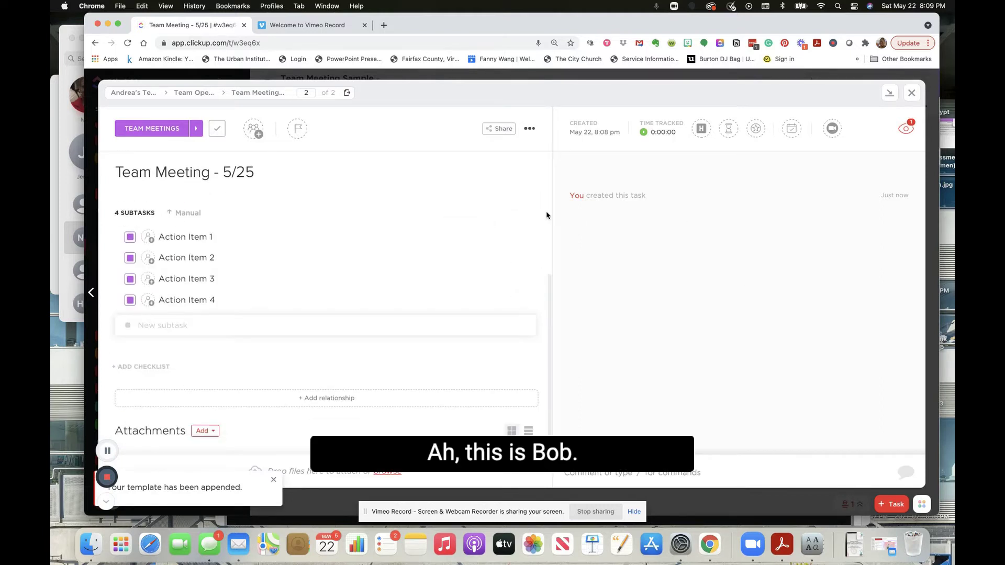
{"action": "left_click", "coordinate": [911, 93]}
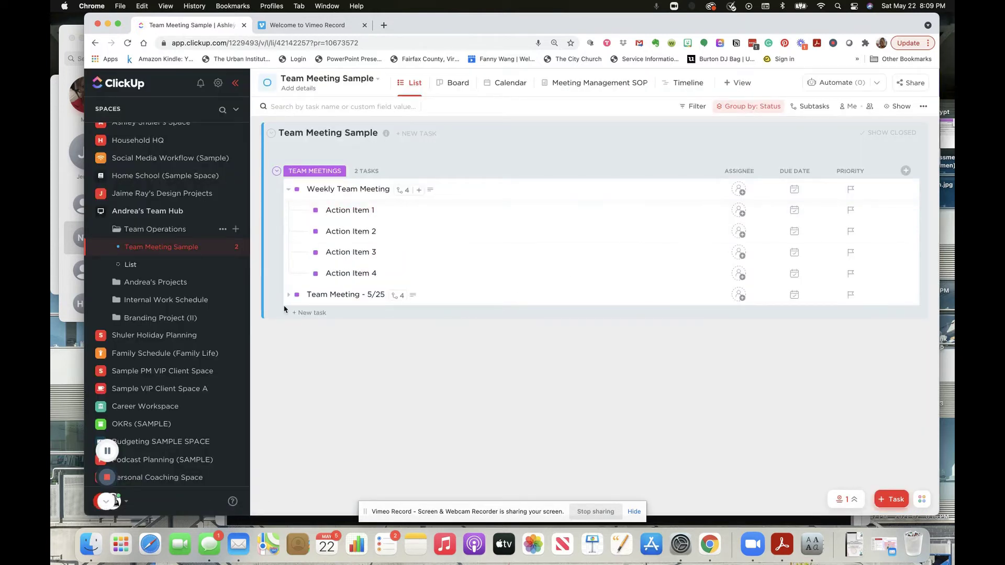
Expand Team Meeting - 5/25 to show its four Action Item subtasks, then return to the Meeting Management SOP doc
{"action": "left_click", "coordinate": [288, 295]}
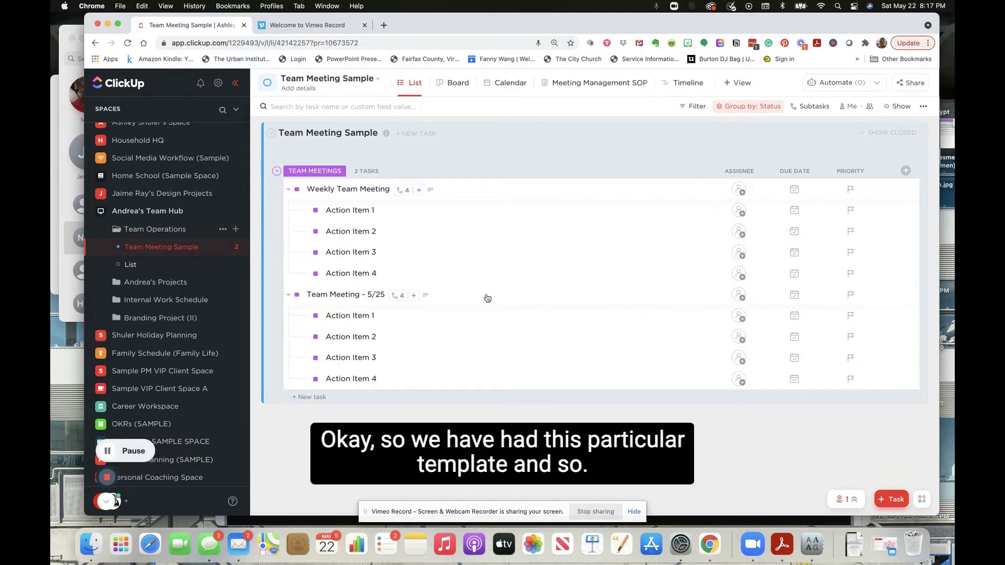
{"action": "left_click", "coordinate": [631, 84]}
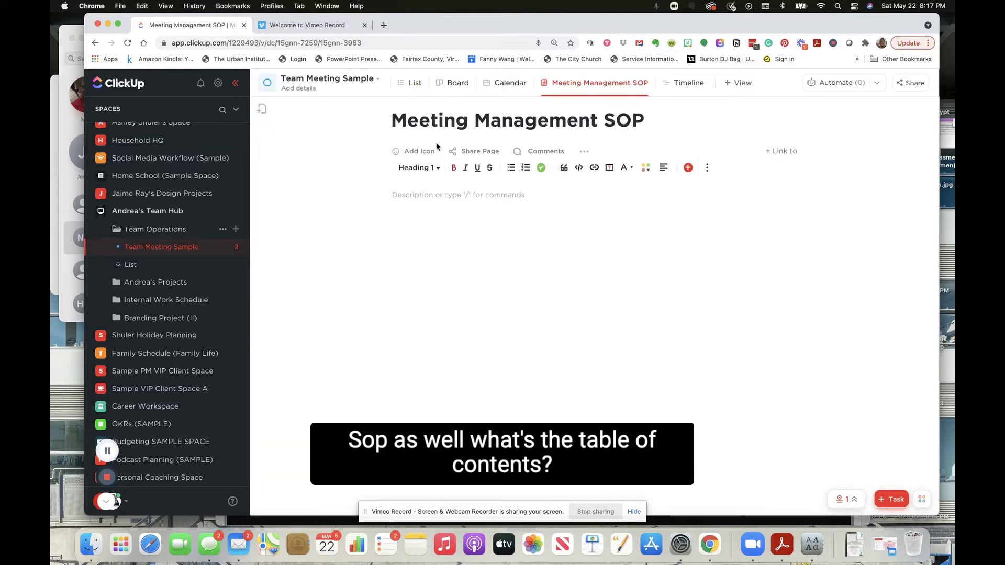
Insert a table of contents block directly below the Meeting Management SOP title using /tab
{"action": "left_click", "coordinate": [453, 197]}
{"action": "type", "text": "/"}
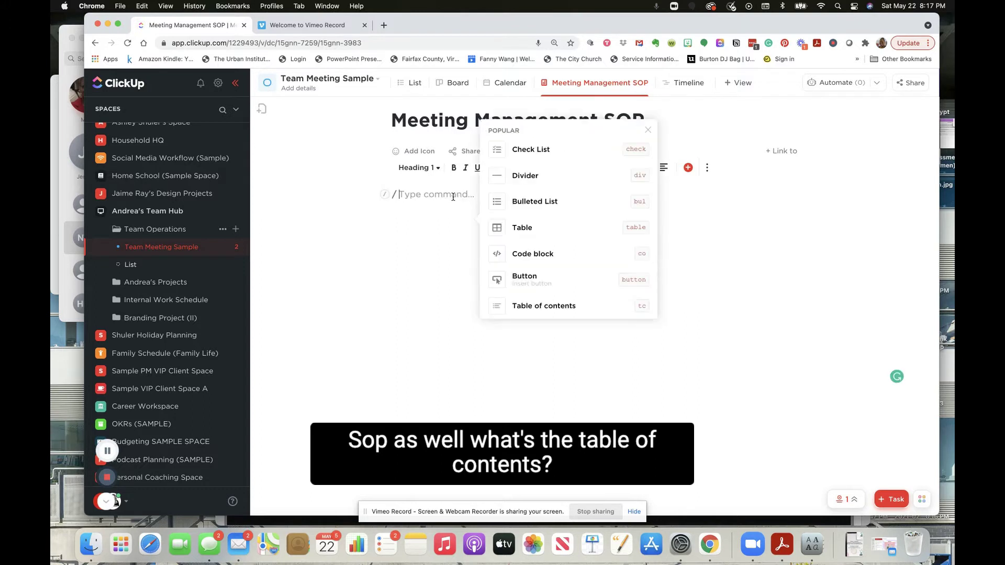
{"action": "type", "text": "tab"}
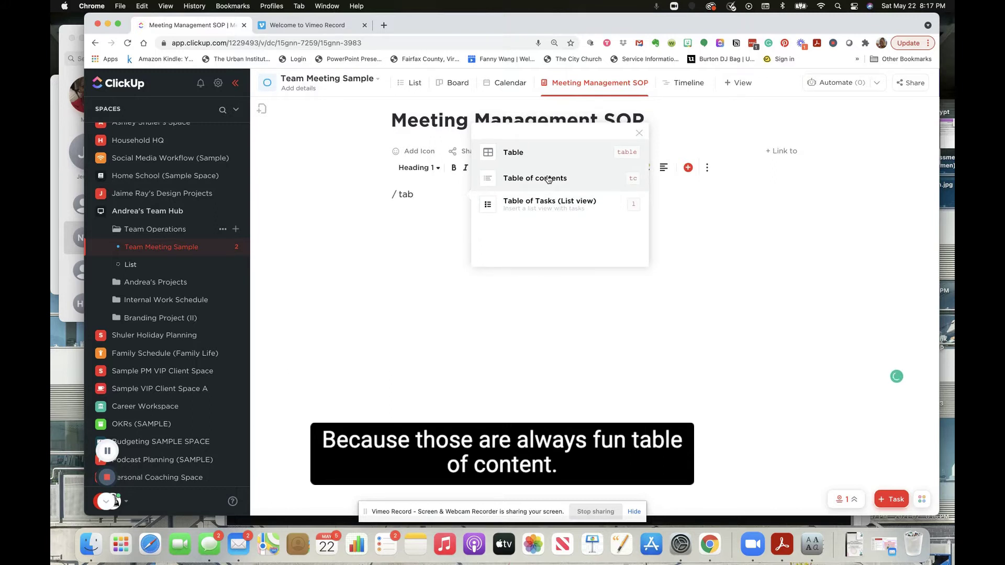
{"action": "left_click", "coordinate": [548, 177]}
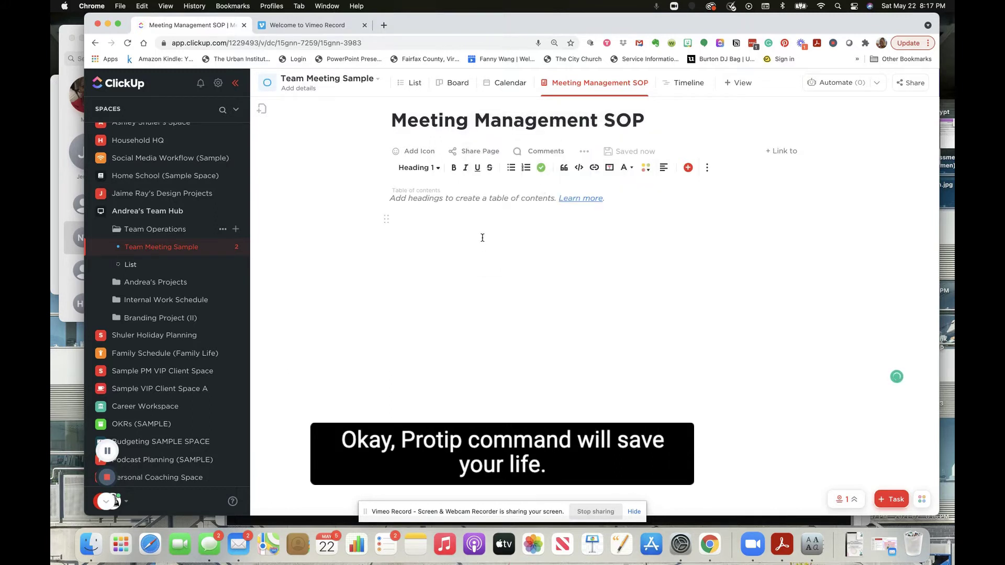
{"action": "type", "text": "/"}
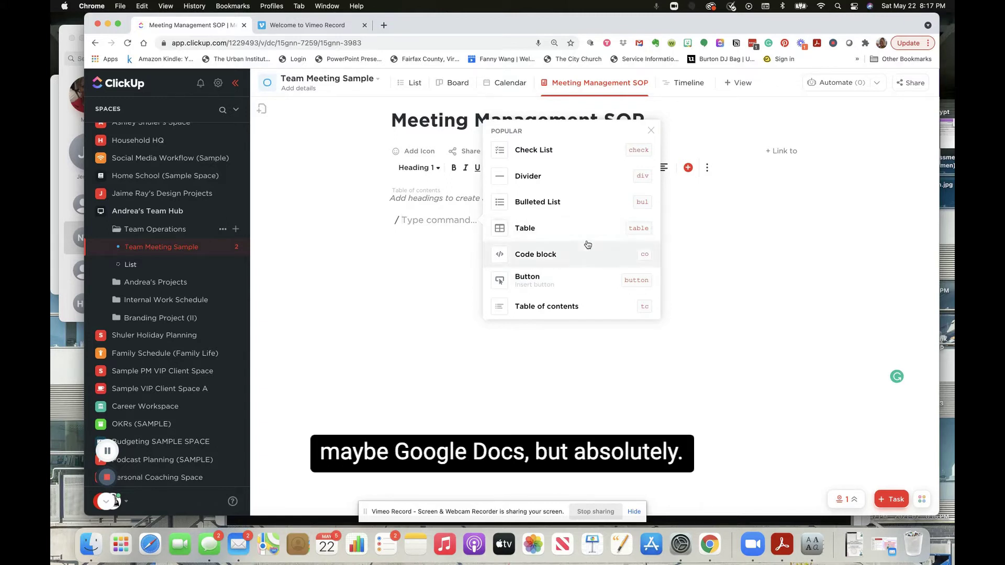
Add a Heading 3 titled 'What are meetings used for?' below the table of contents
{"action": "left_click", "coordinate": [431, 237]}
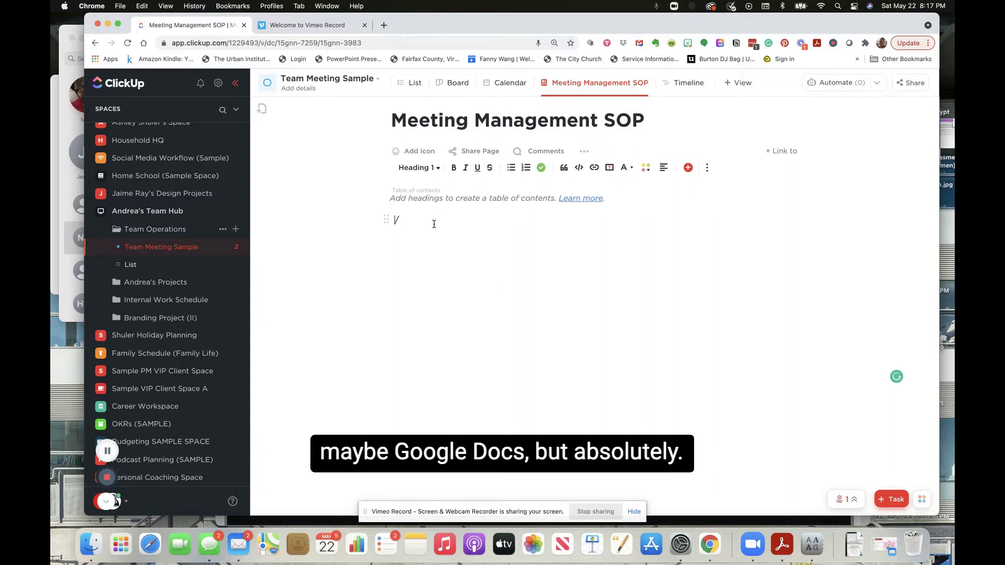
{"action": "left_click", "coordinate": [437, 223]}
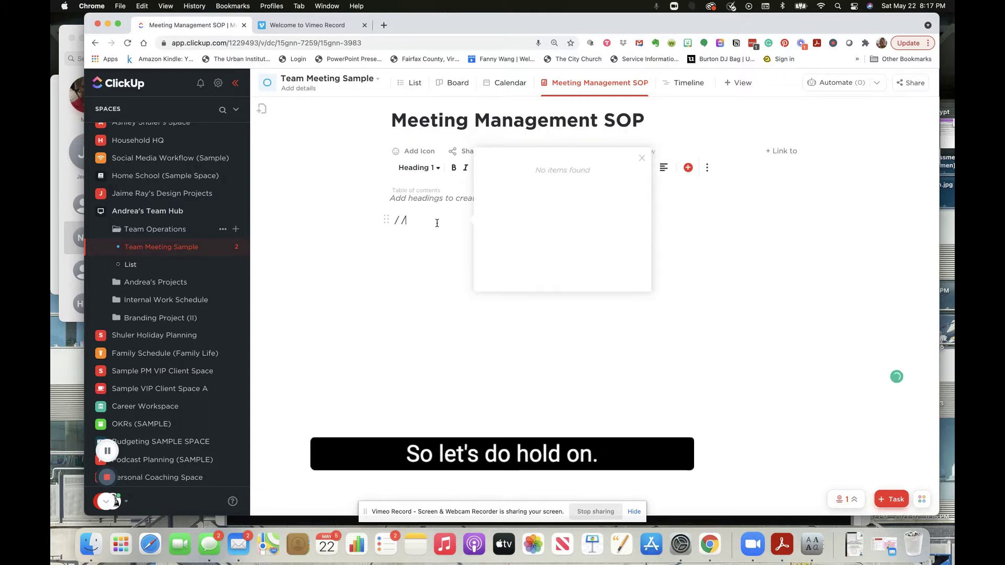
{"action": "type", "text": "h"}
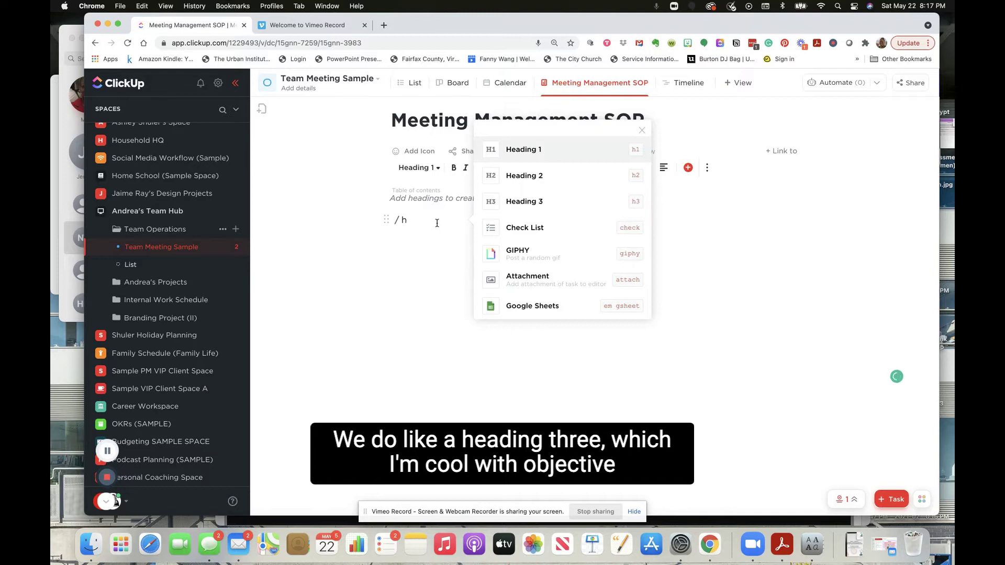
{"action": "type", "text": "3"}
{"action": "key", "text": "Return"}
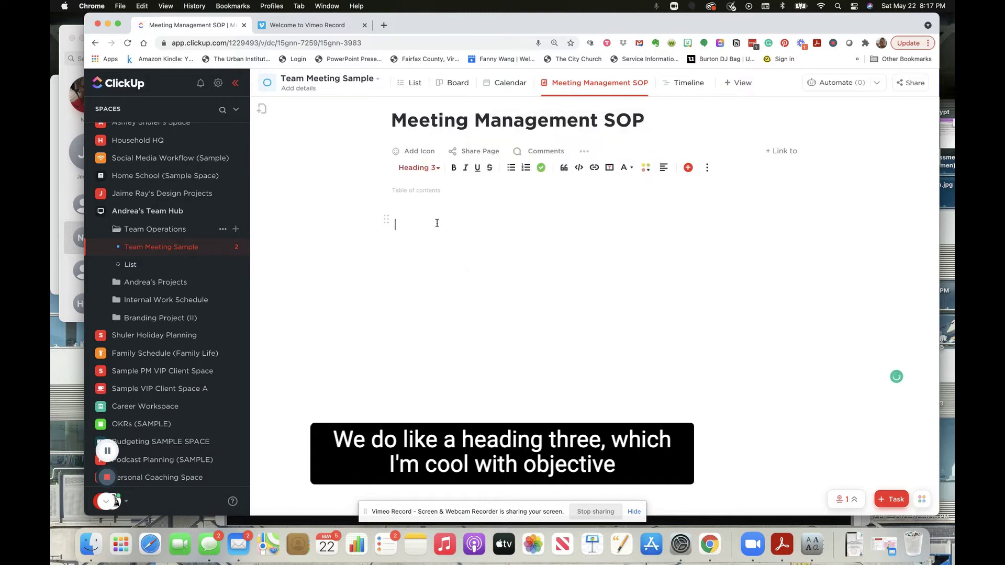
{"action": "type", "text": "Pu"}
{"action": "key", "text": "BackSpace"}
{"action": "key", "text": "BackSpace"}
{"action": "type", "text": "Me"}
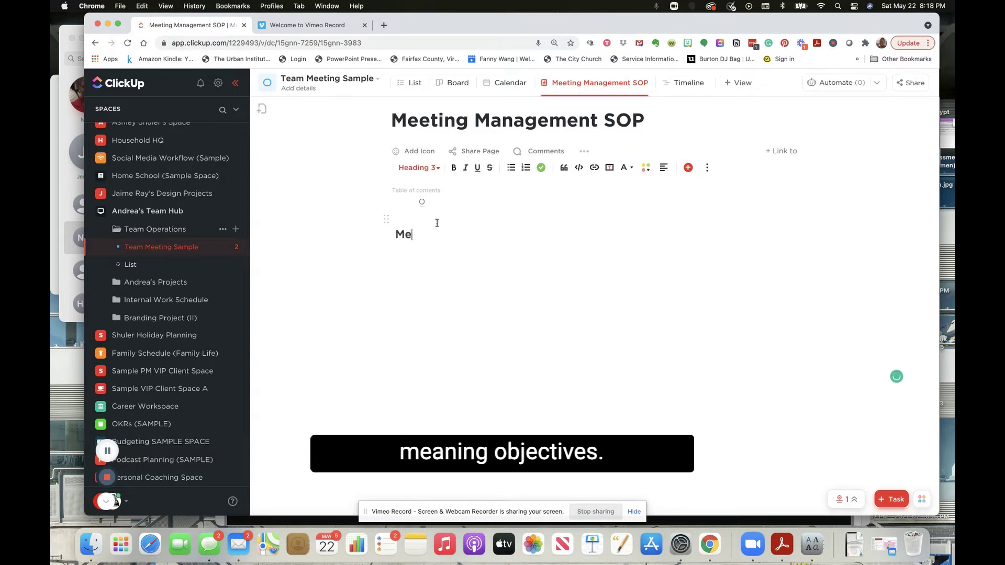
{"action": "type", "text": "eting of"}
{"action": "key", "text": "BackSpace"}
{"action": "type", "text": "B"}
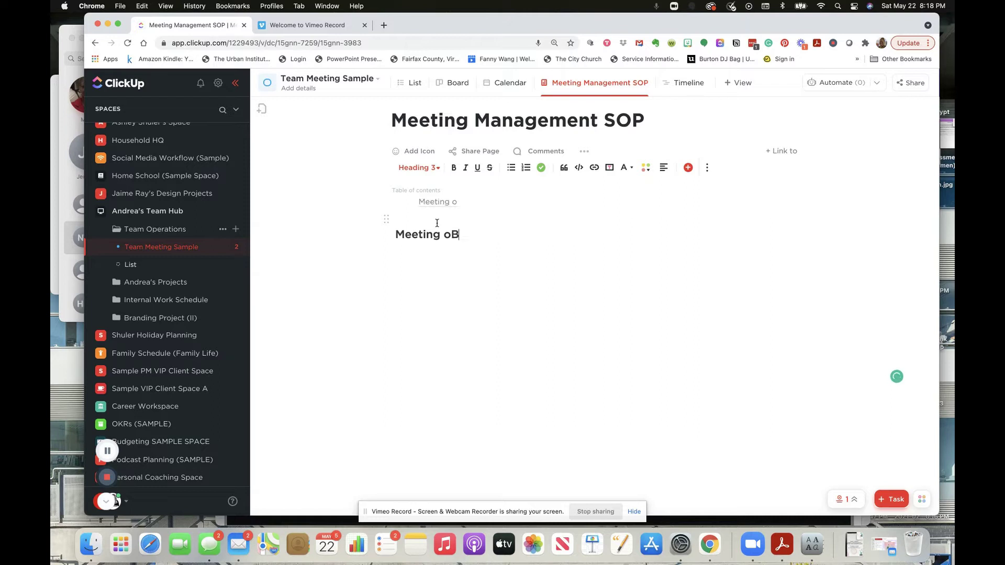
{"action": "key", "text": "BackSpace"}
{"action": "key", "text": "BackSpace"}
{"action": "type", "text": "Ojbe"}
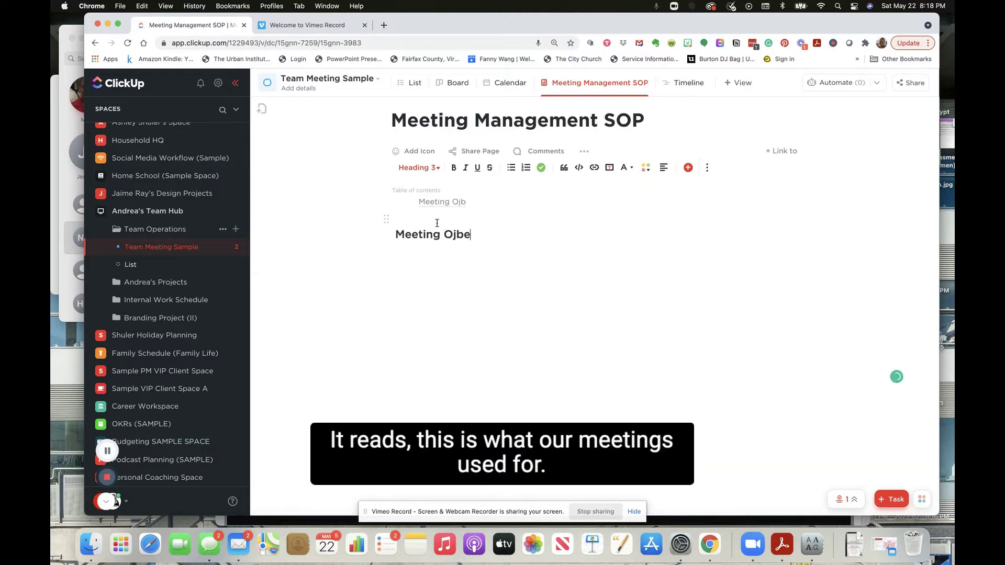
{"action": "type", "text": "c"}
{"action": "key", "text": "super+a"}
{"action": "type", "text": "What are meetin"}
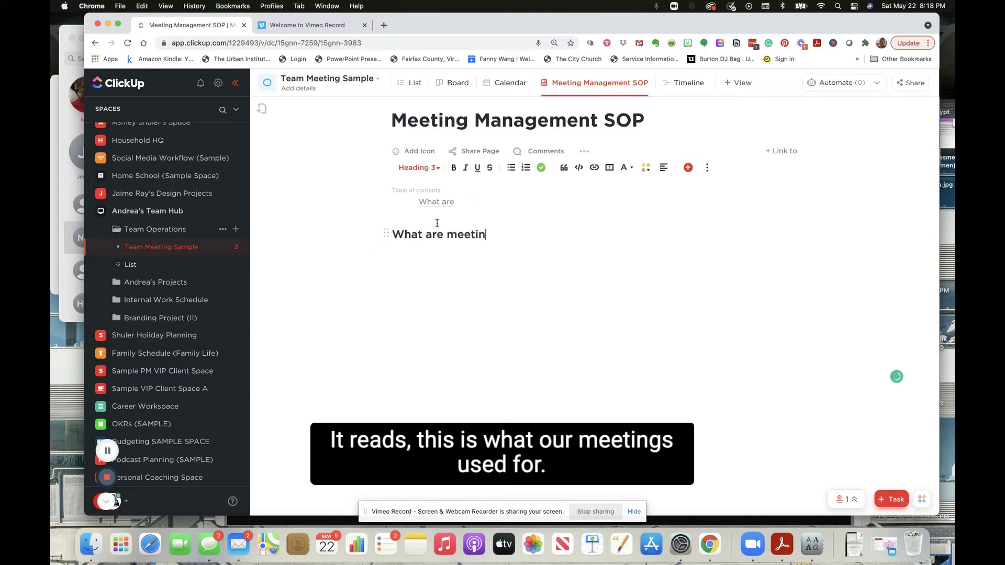
{"action": "type", "text": "gs used for?"}
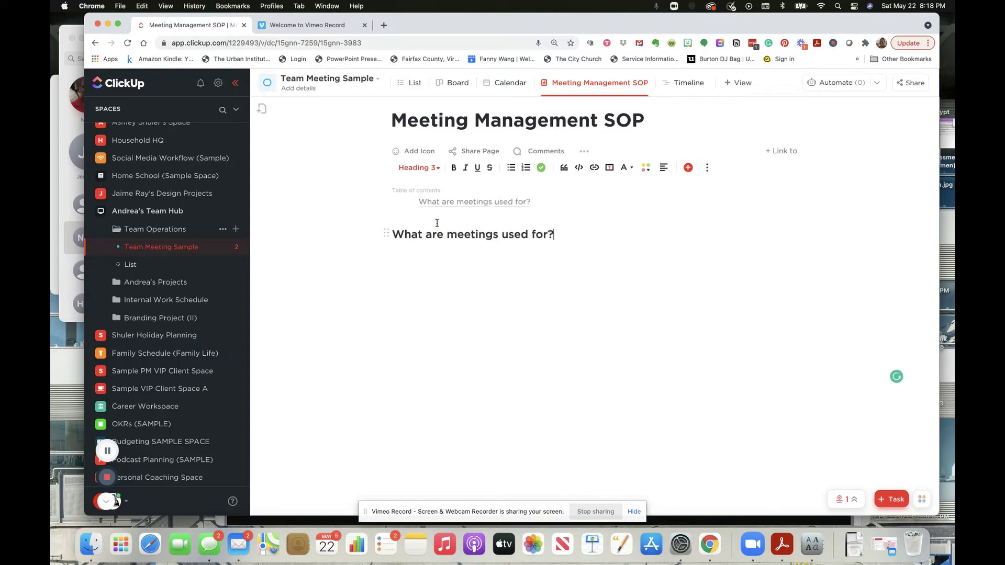
Add Heading 3 lines 'Who's involved in the meetings?' and 'Expectations'
{"action": "key", "text": "Return"}
{"action": "type", "text": "/"}
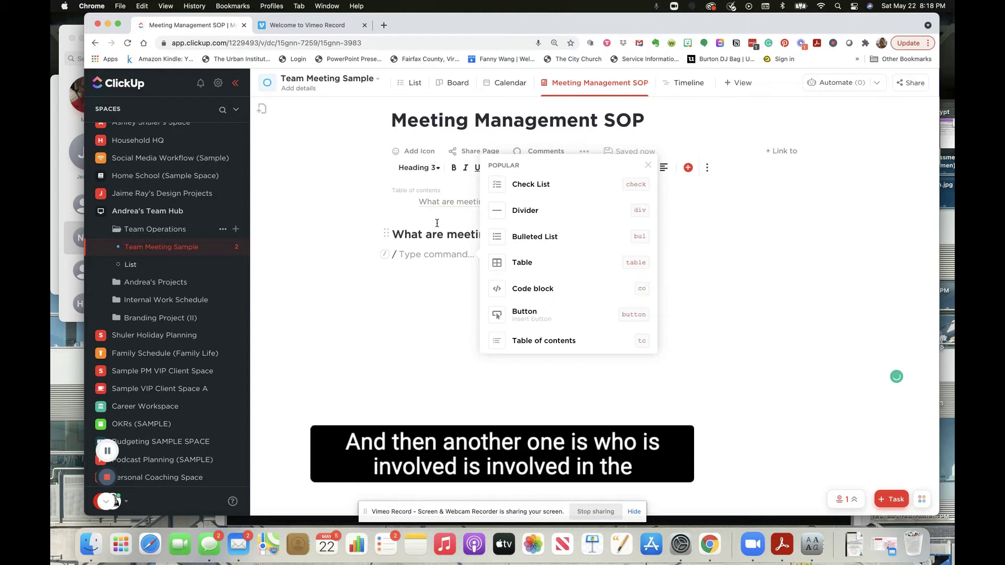
{"action": "type", "text": "h3"}
{"action": "key", "text": "Return"}
{"action": "type", "text": "W"}
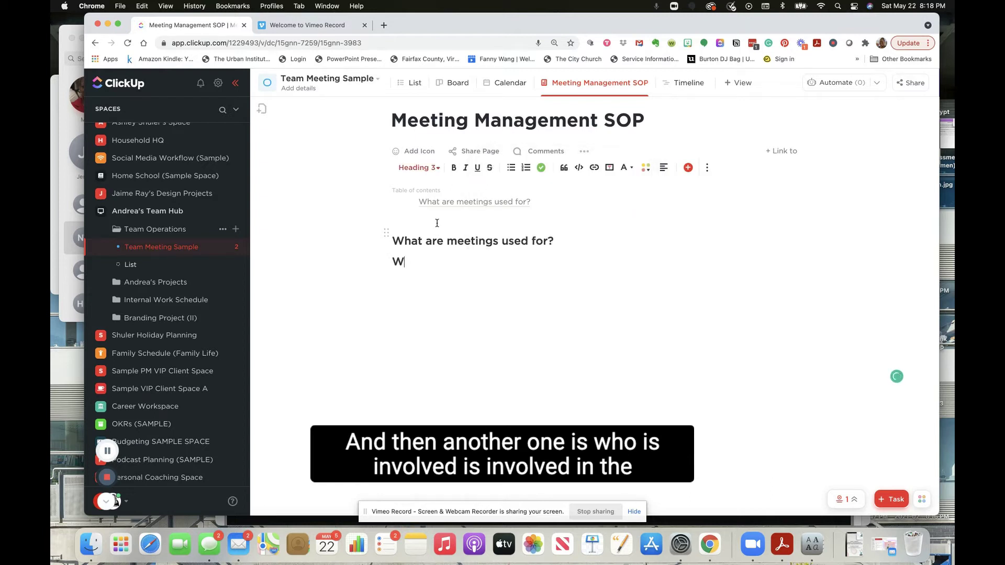
{"action": "type", "text": "ho's i"}
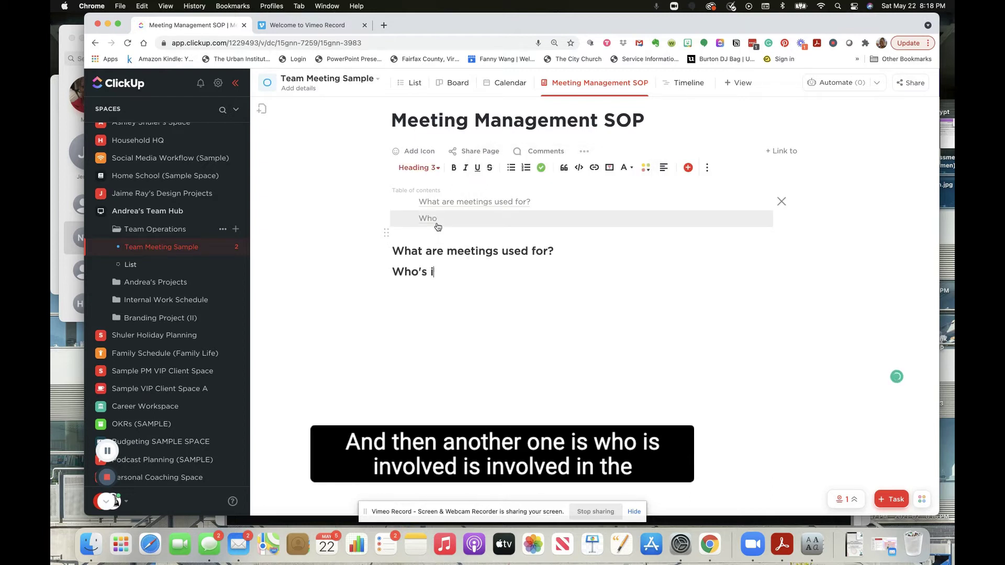
{"action": "type", "text": "n"}
{"action": "key", "text": "BackSpace"}
{"action": "type", "text": "vvolved in the "}
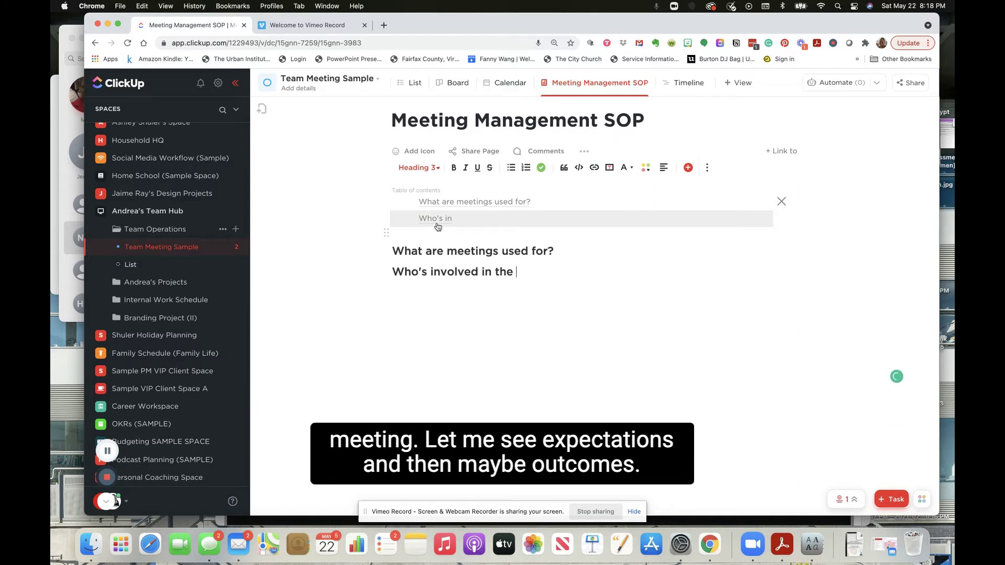
{"action": "type", "text": "meetings?"}
{"action": "key", "text": "Return"}
{"action": "type", "text": "/"}
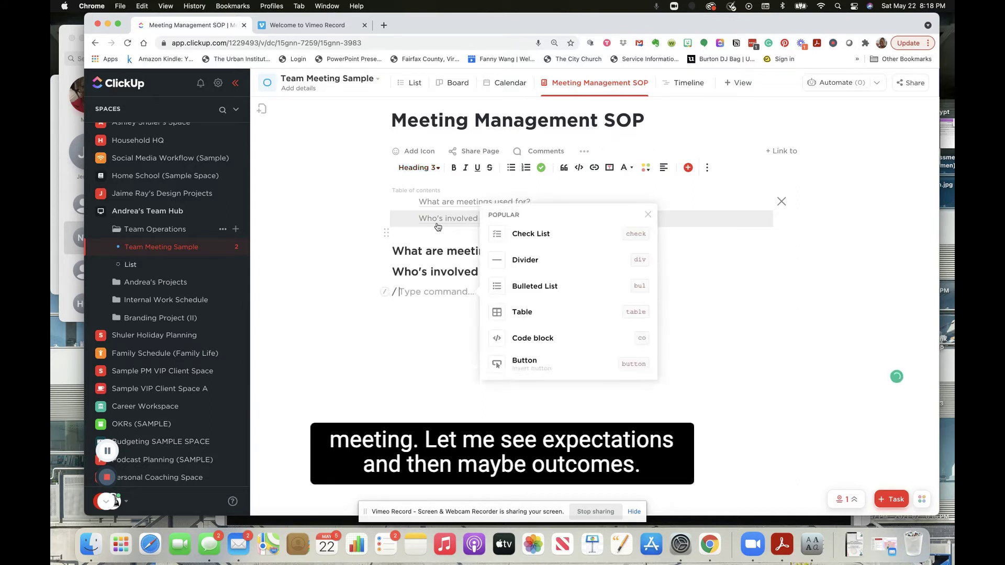
{"action": "type", "text": "h3"}
{"action": "key", "text": "Return"}
{"action": "type", "text": "E"}
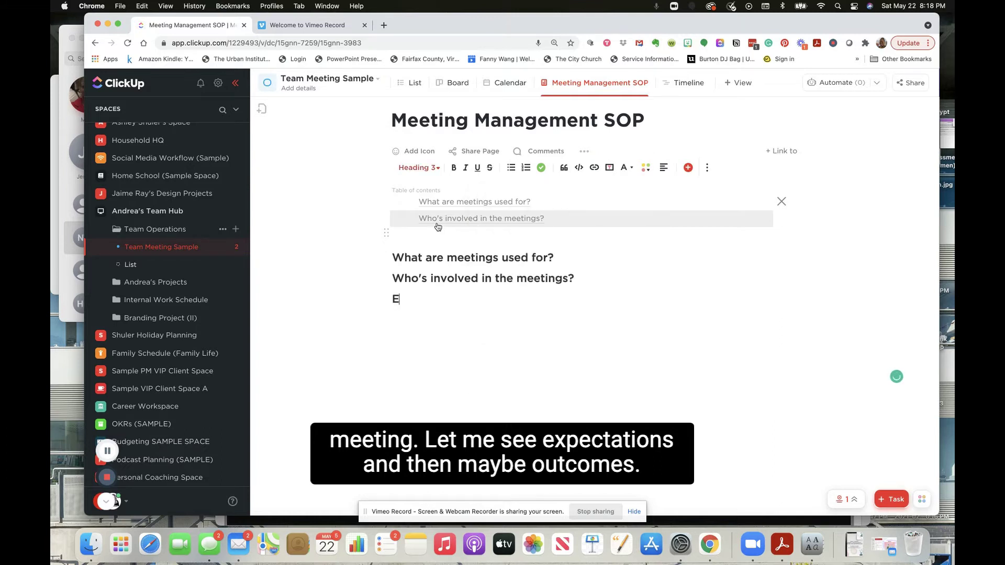
{"action": "type", "text": "xpectations"}
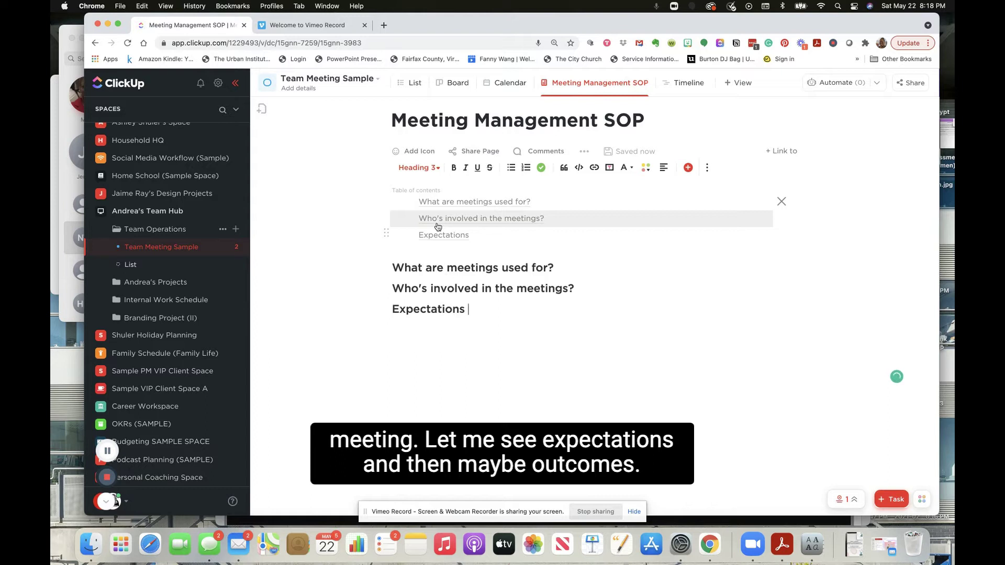
Add Heading 3 lines 'Outcomes' and 'Document Storage'
{"action": "key", "text": "Return"}
{"action": "type", "text": "/"}
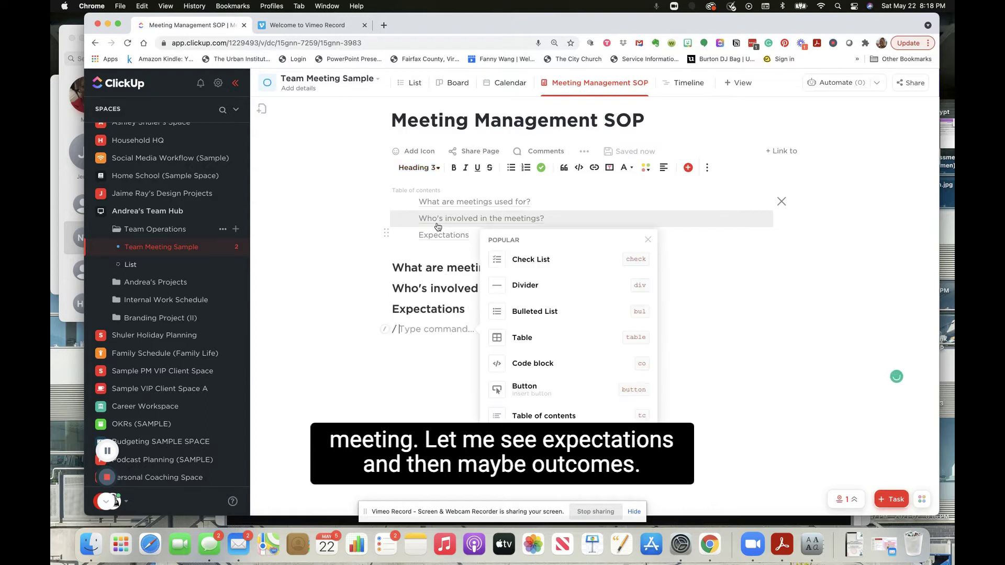
{"action": "type", "text": "h3"}
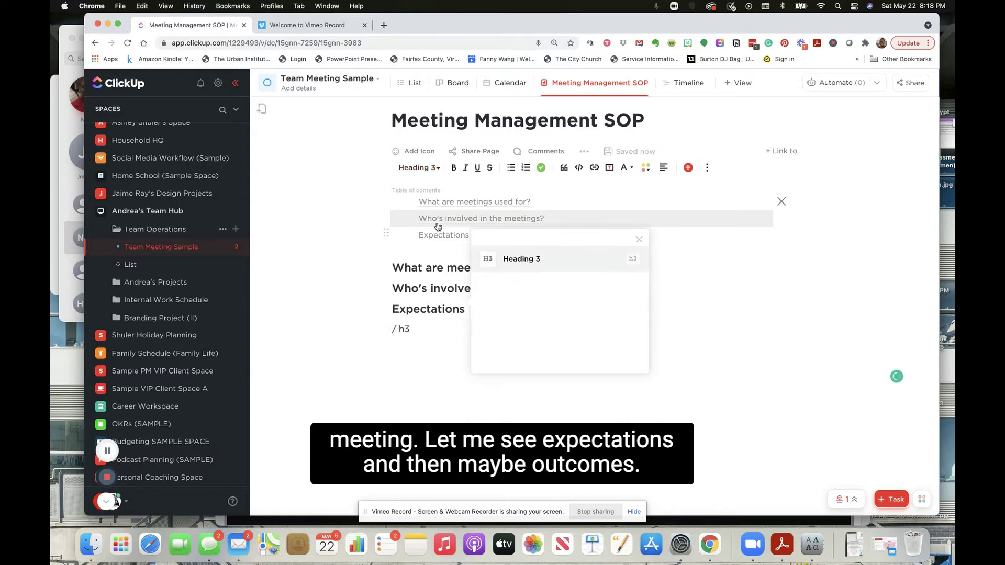
{"action": "key", "text": "Return"}
{"action": "type", "text": "Outcomes"}
{"action": "key", "text": "Return"}
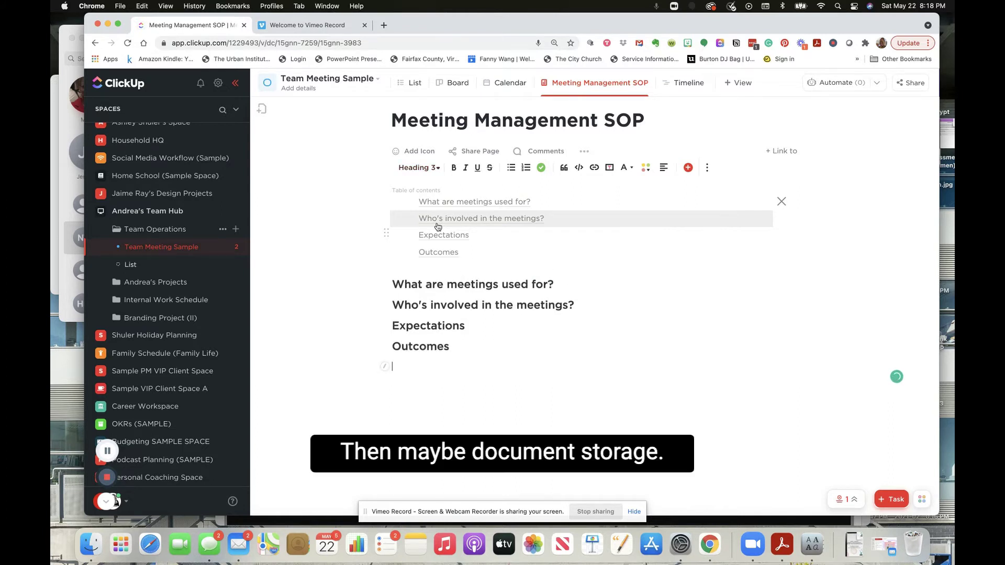
{"action": "type", "text": "/ h3"}
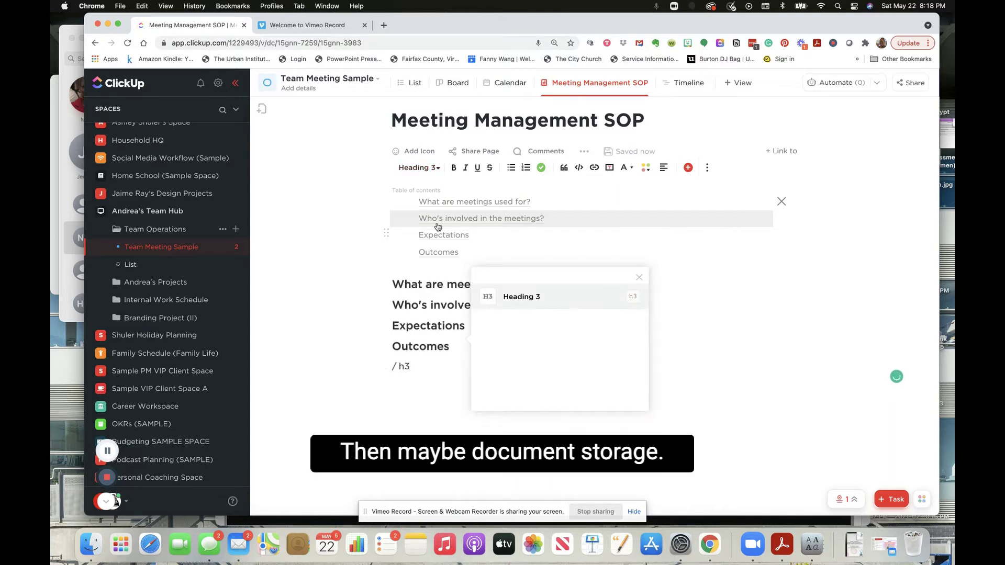
{"action": "key", "text": "Return"}
{"action": "type", "text": "Docu"}
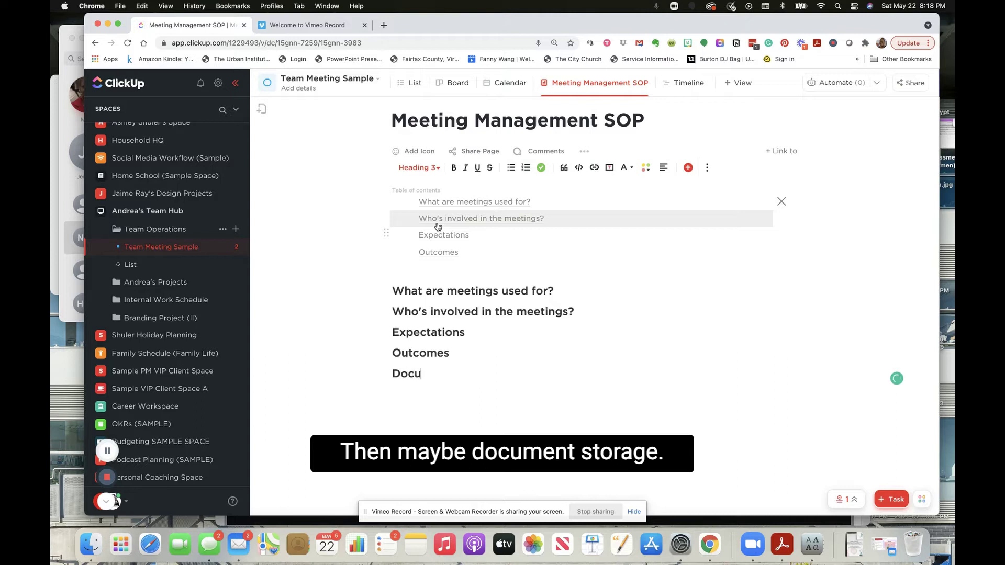
{"action": "type", "text": "ment Stor"}
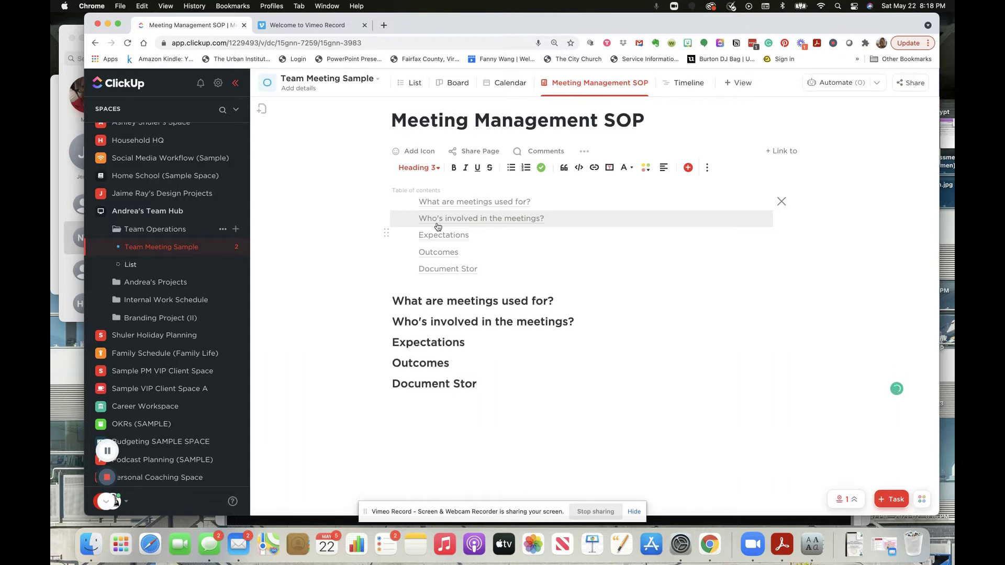
{"action": "type", "text": "age"}
{"action": "scroll", "coordinate": [423, 230], "scroll_direction": "down", "scroll_amount": 1}
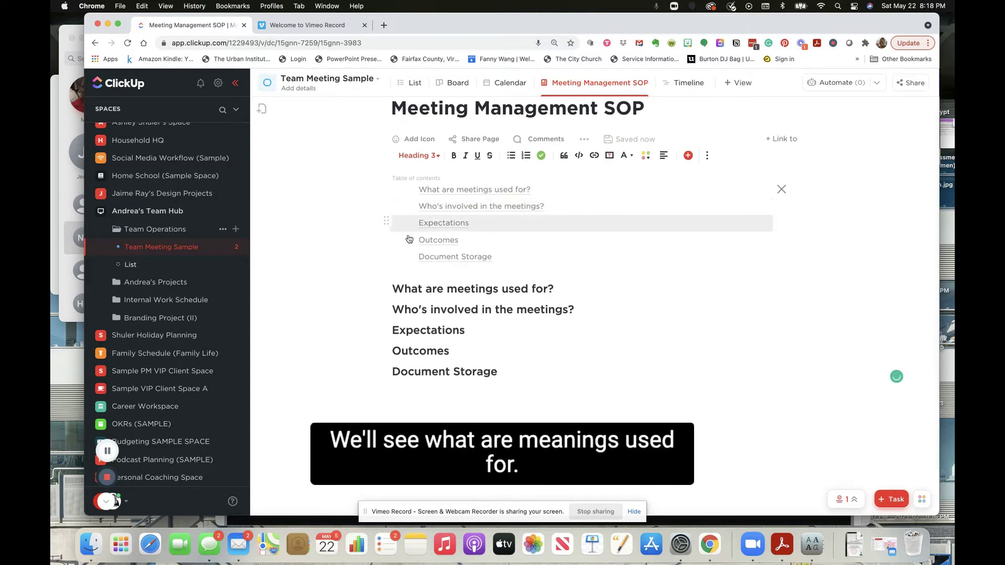
Under 'What are meetings used for?', add a bullet about weekly reviews of goals, issues and action items
{"action": "left_click", "coordinate": [425, 190]}
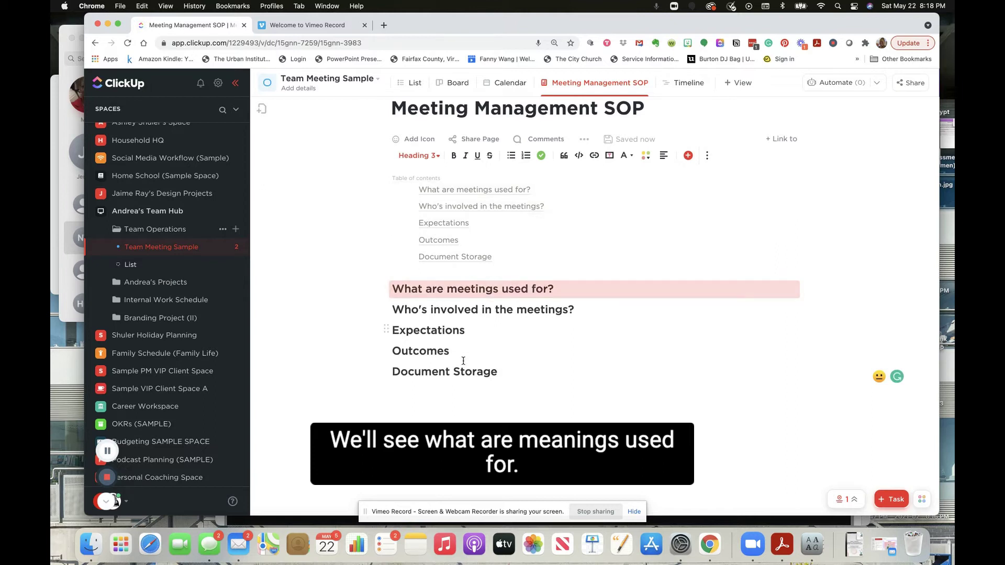
{"action": "left_click", "coordinate": [540, 405]}
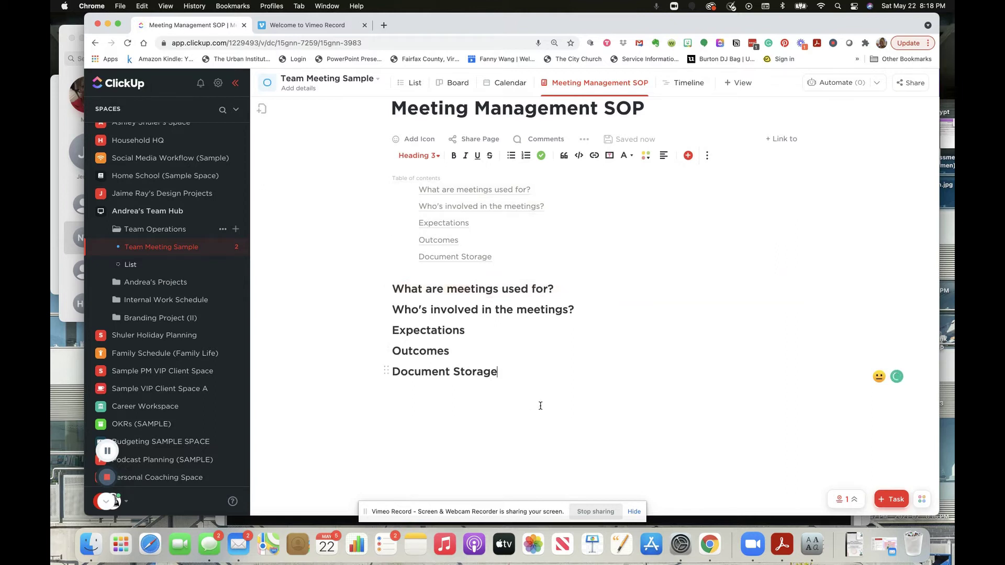
{"action": "left_click", "coordinate": [584, 288]}
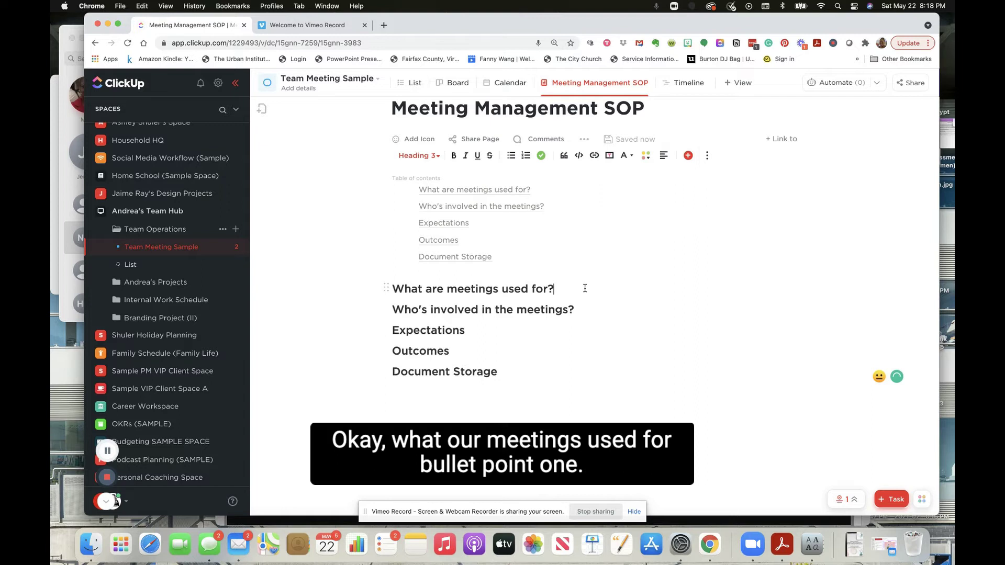
{"action": "key", "text": "Return"}
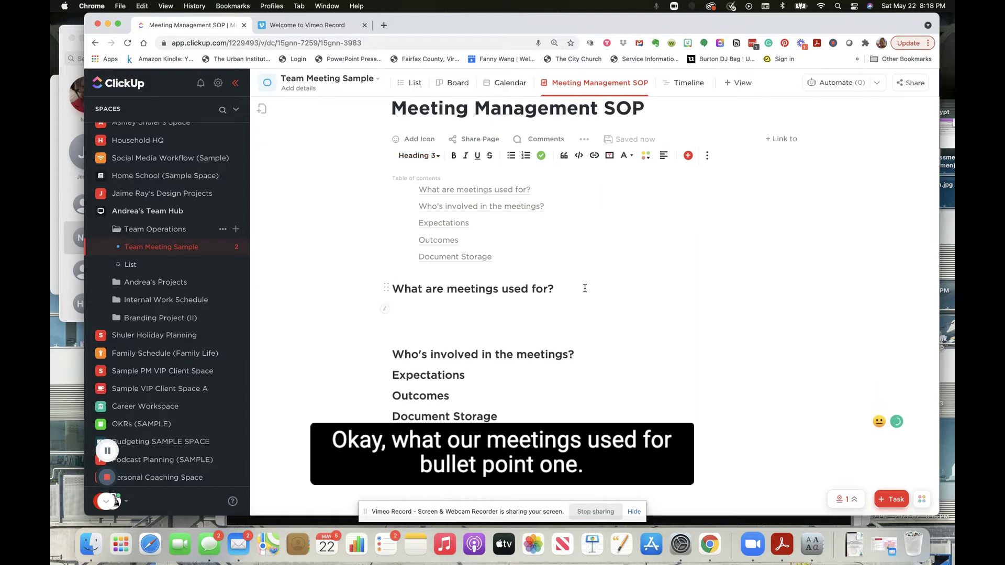
{"action": "type", "text": "/"}
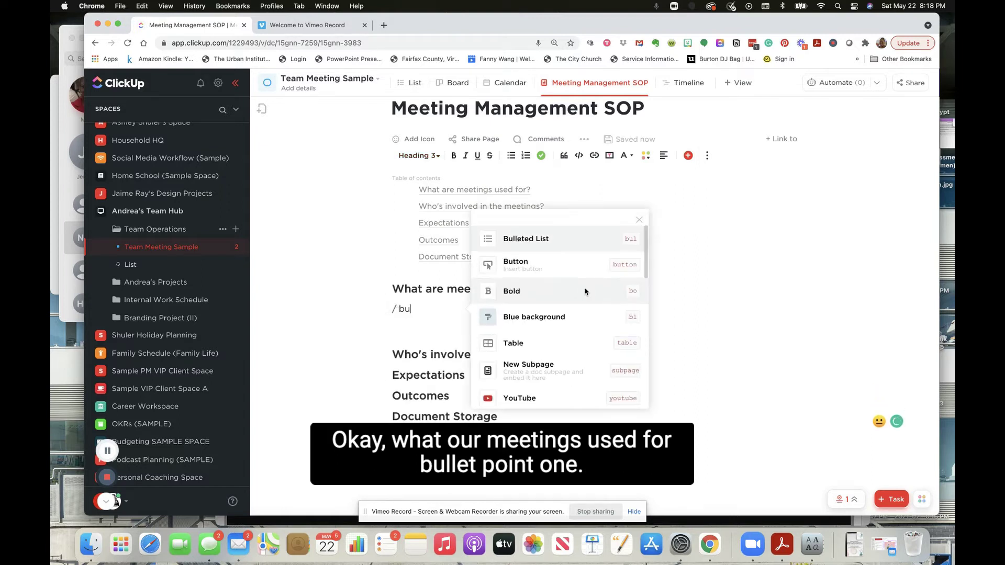
{"action": "key", "text": "Escape"}
{"action": "type", "text": "/"}
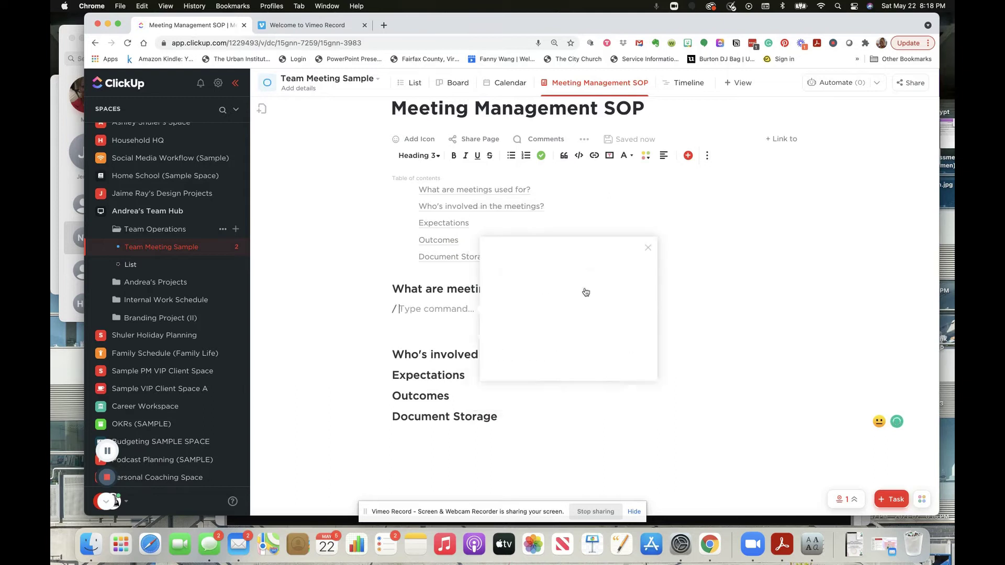
{"action": "key", "text": "BackSpace"}
{"action": "type", "text": "bu"}
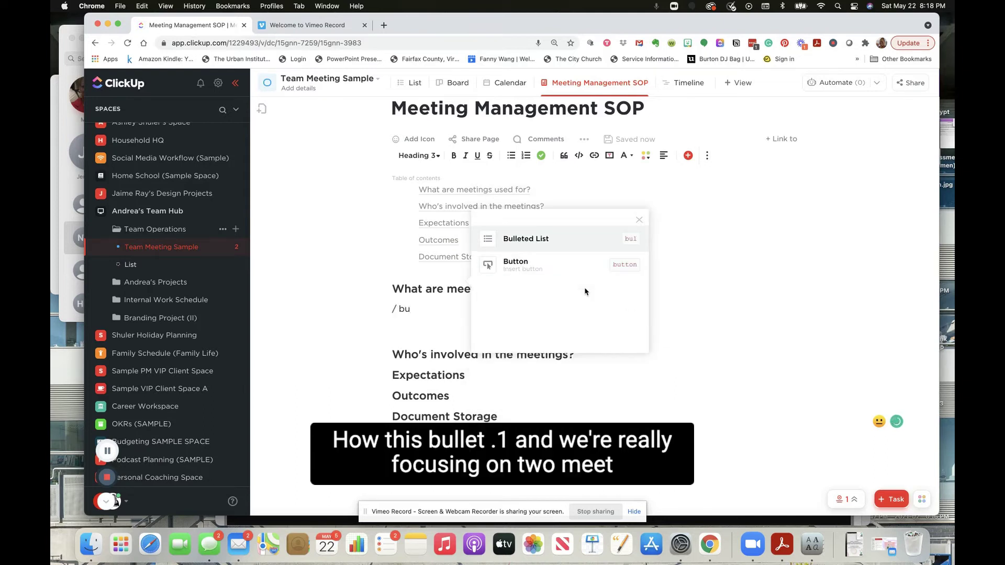
{"action": "key", "text": "Return"}
{"action": "type", "text": "P"}
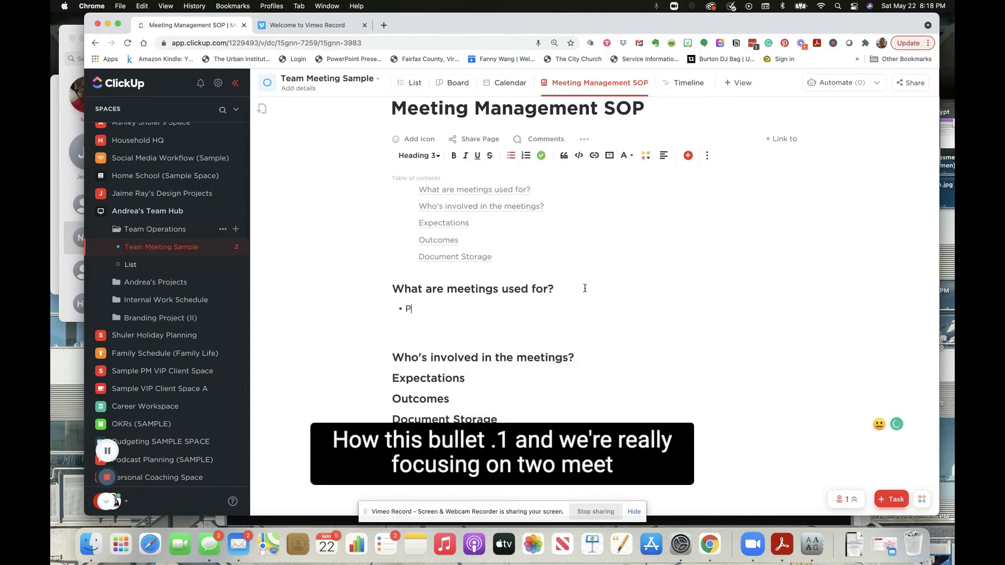
{"action": "key", "text": "BackSpace"}
{"action": "type", "text": "To meet with team members"}
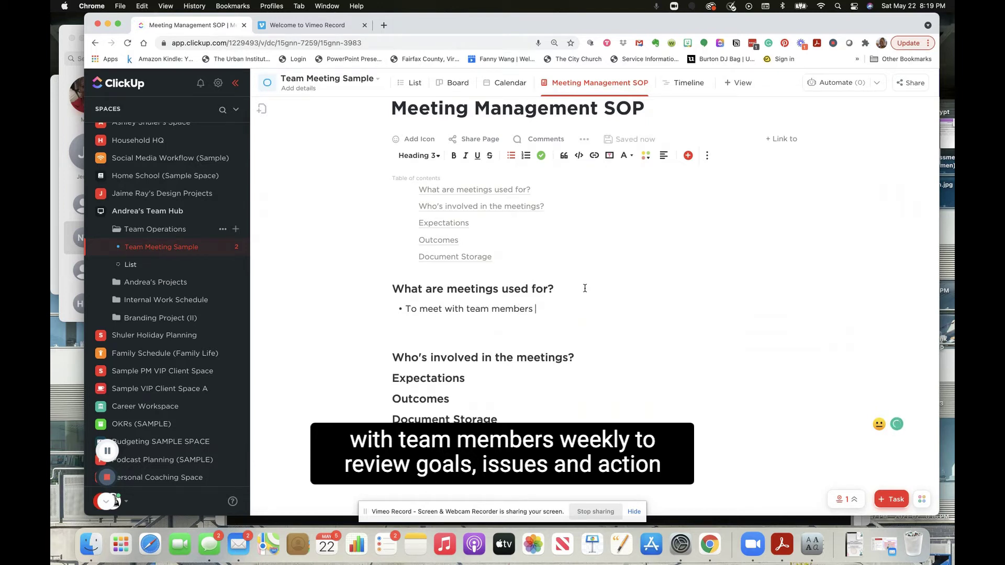
{"action": "type", "text": " weekly to review goals, "}
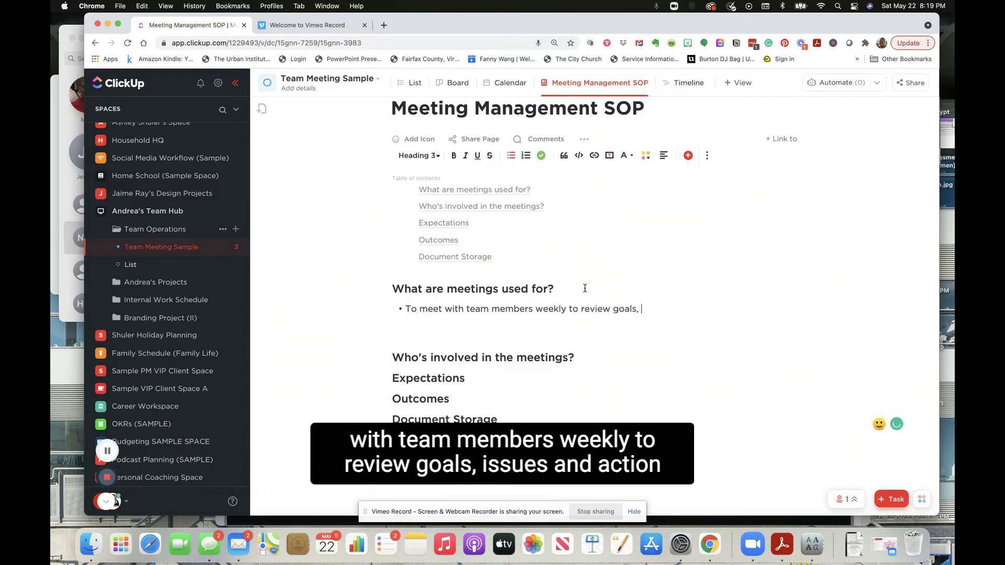
{"action": "type", "text": "issues, and action items"}
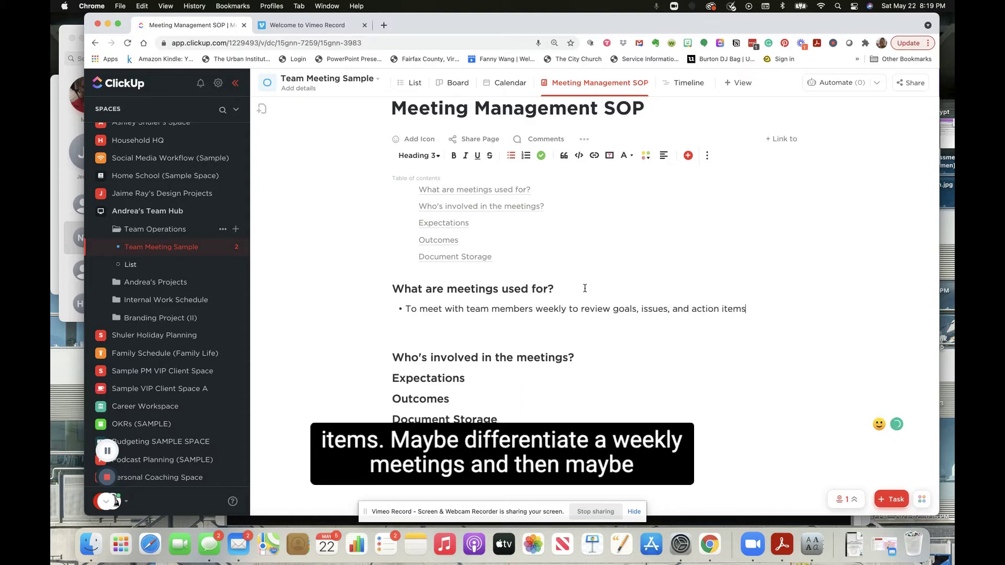
{"action": "type", "text": "."}
Label that bullet 'Weekly Meetings:' and add a '1:1 Meetings' bullet about coaching and reviewing goals
{"action": "left_click", "coordinate": [406, 311]}
{"action": "type", "text": "Weekly Meeti"}
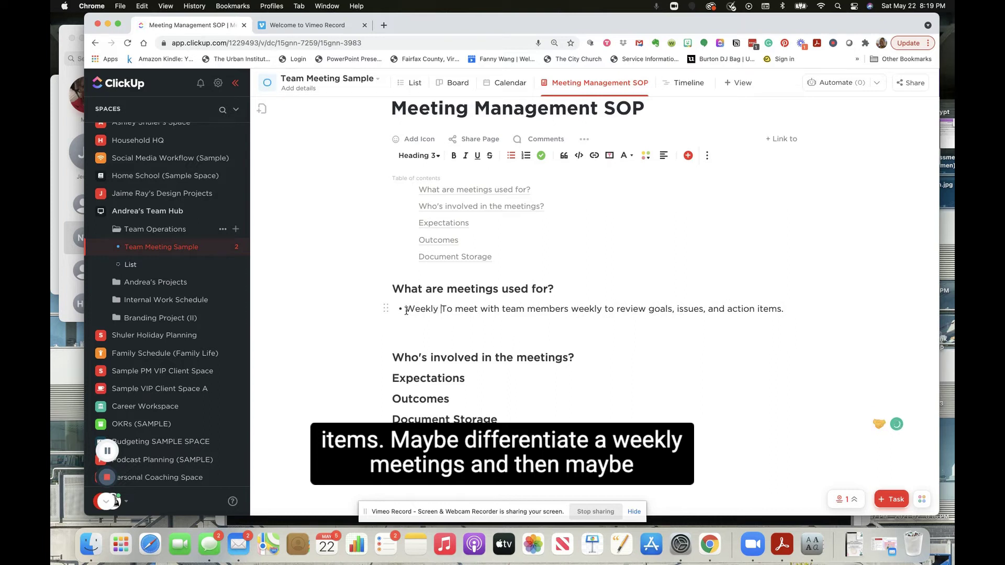
{"action": "type", "text": "ngs:"}
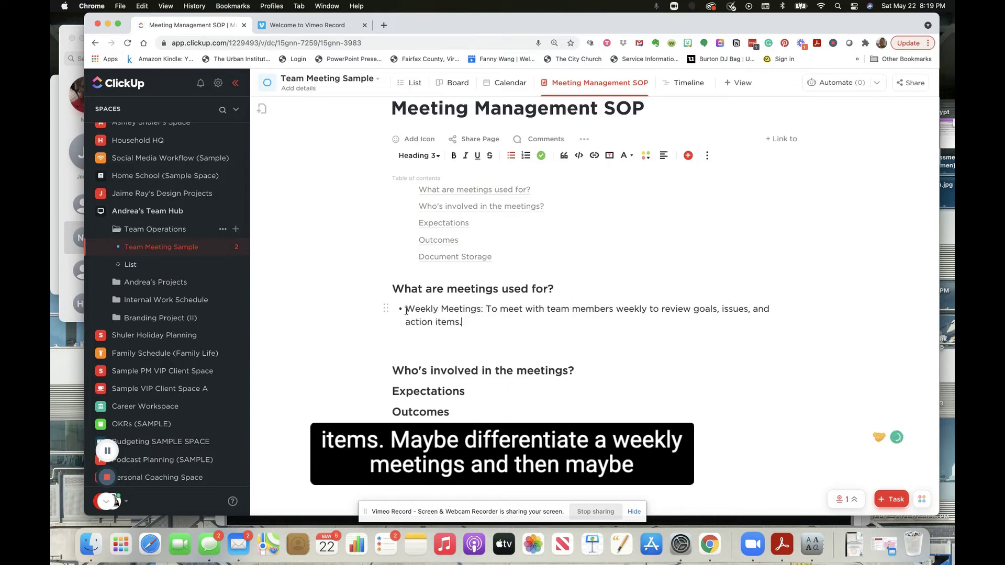
{"action": "key", "text": "Return"}
{"action": "type", "text": "1"}
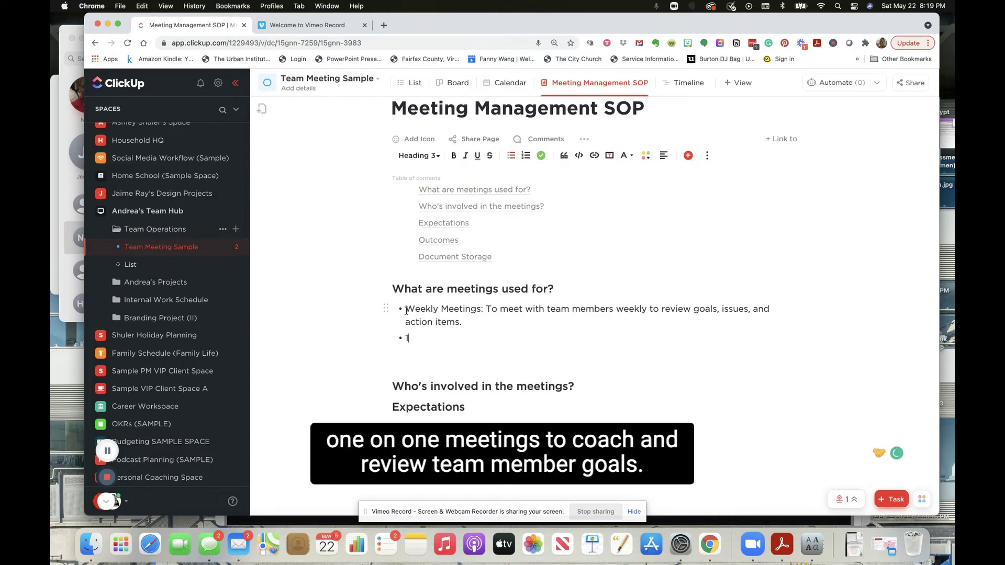
{"action": "type", "text": ":1 Meetings: to coach and "}
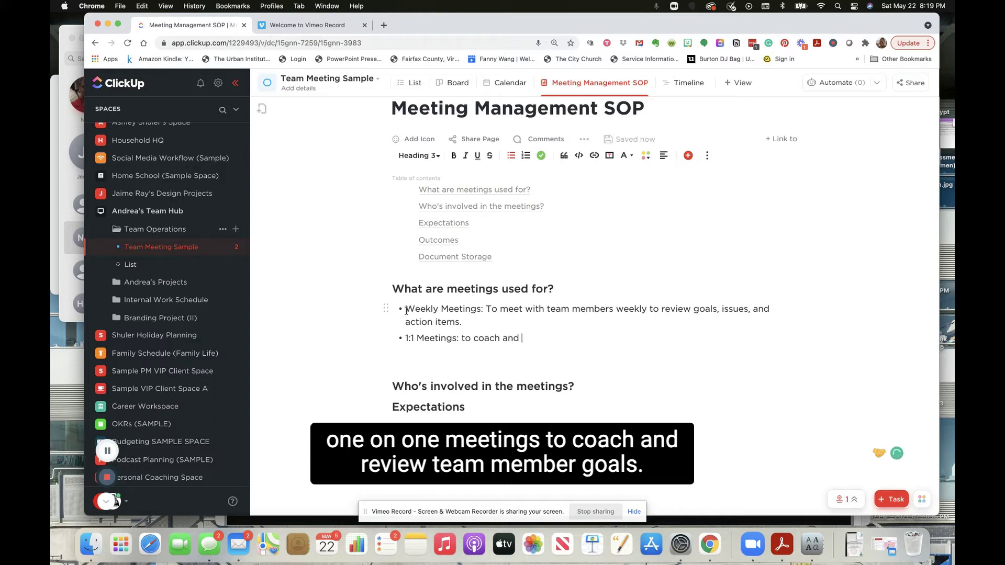
{"action": "type", "text": "review team member"}
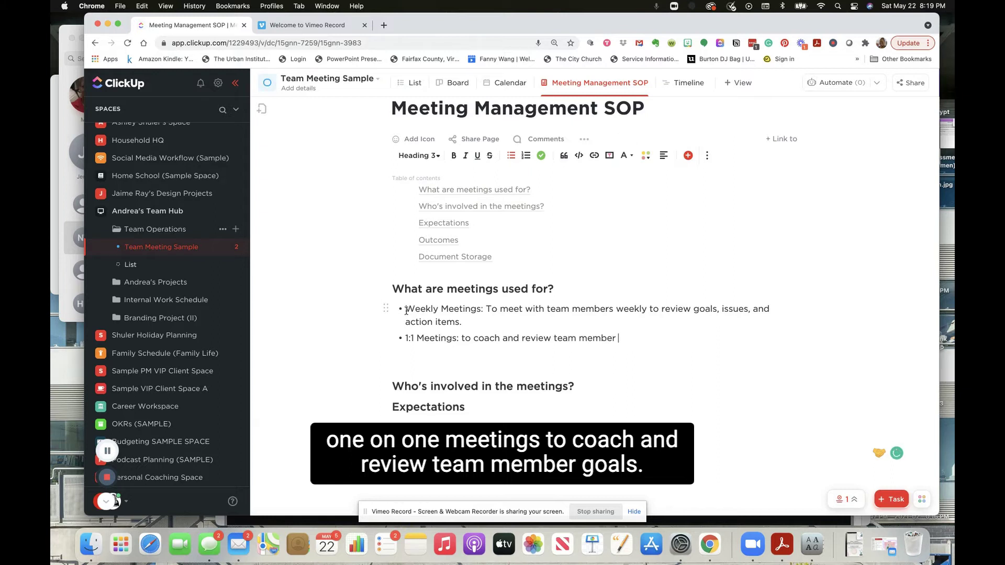
{"action": "type", "text": " goals and "}
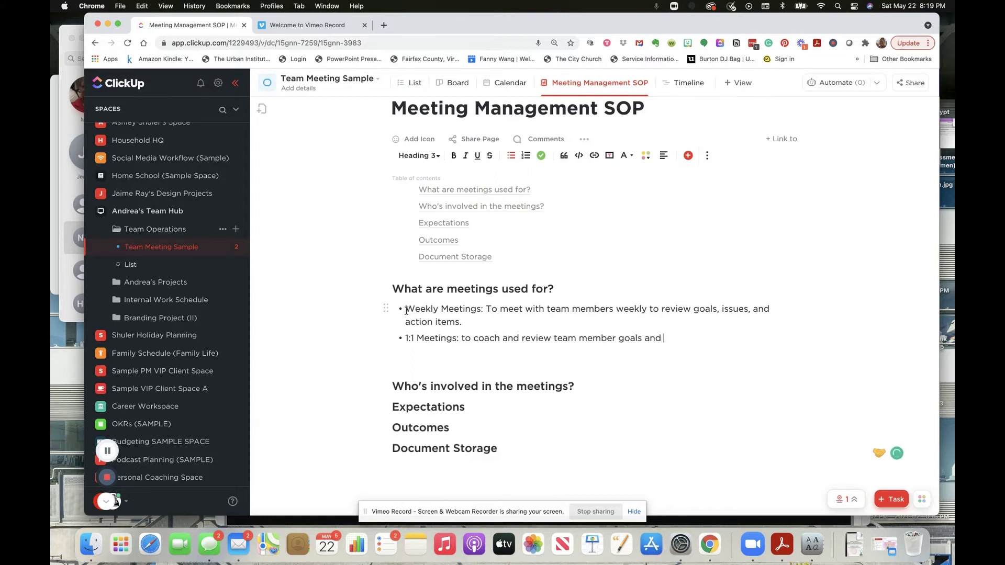
{"action": "type", "text": "tasks."}
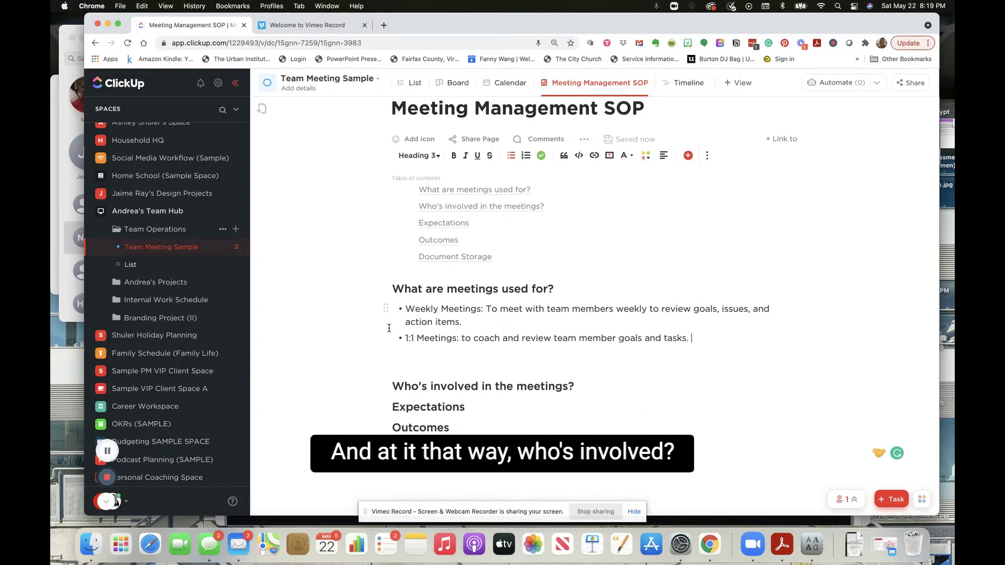
{"action": "key", "text": "BackSpace"}
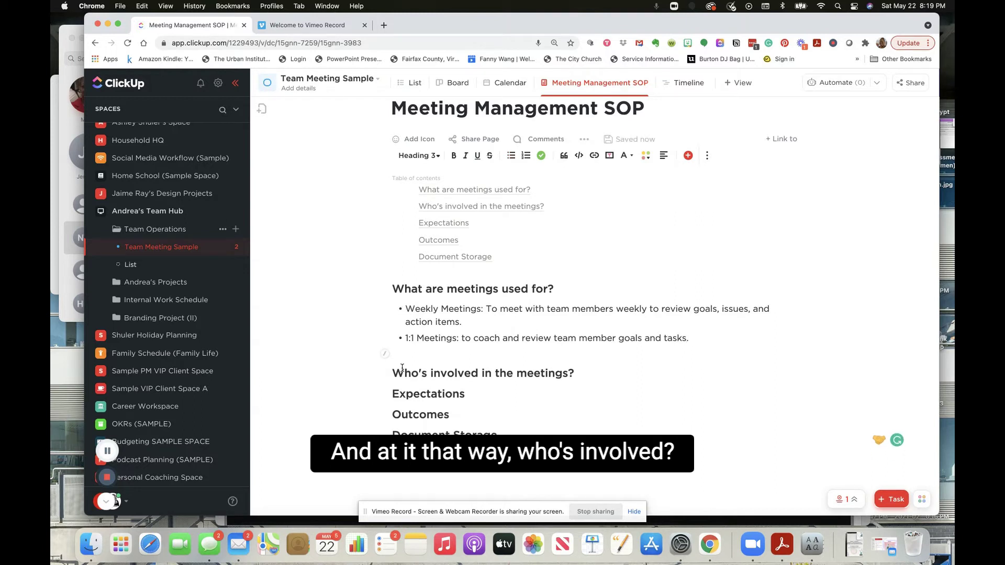
Insert a table on a new line under the 'Who's involved in the meetings?' heading
{"action": "left_click", "coordinate": [582, 368]}
{"action": "key", "text": "Return"}
{"action": "type", "text": "/bu"}
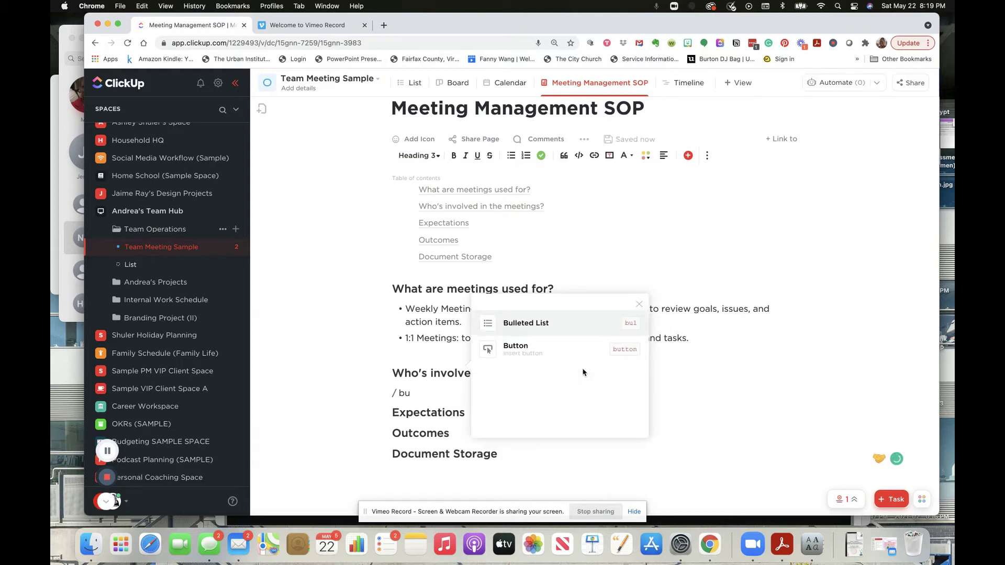
{"action": "key", "text": "Return"}
{"action": "type", "text": "Person"}
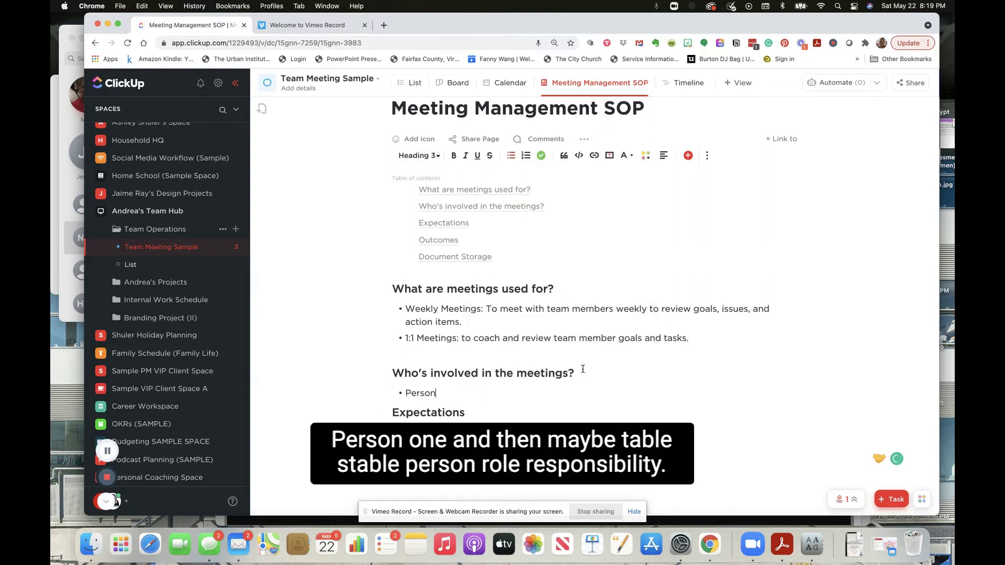
{"action": "type", "text": " 1,"}
{"action": "key", "text": "BackSpace"}
{"action": "key", "text": "BackSpace"}
{"action": "key", "text": "BackSpace"}
{"action": "key", "text": "BackSpace"}
{"action": "type", "text": "/ tab"}
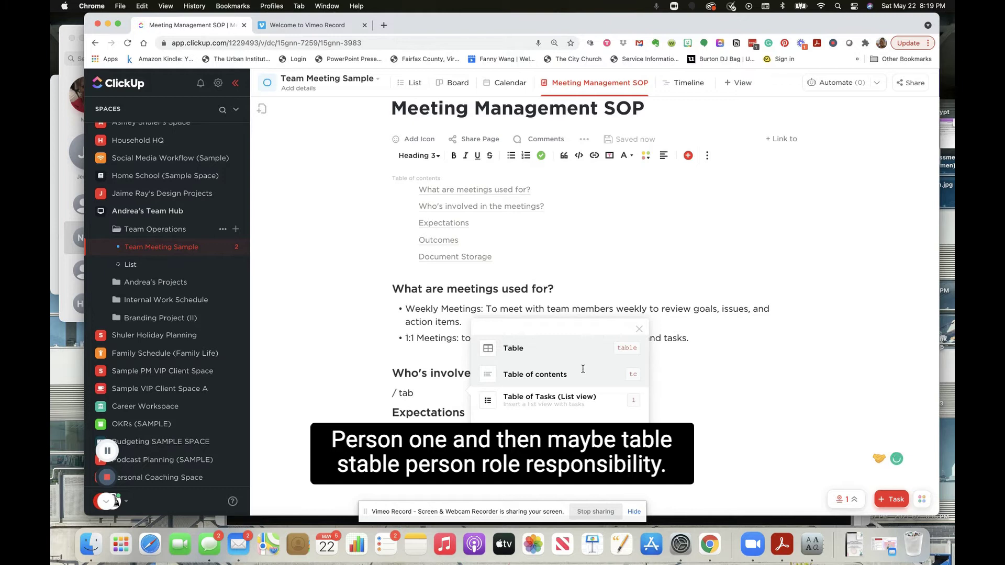
{"action": "key", "text": "Return"}
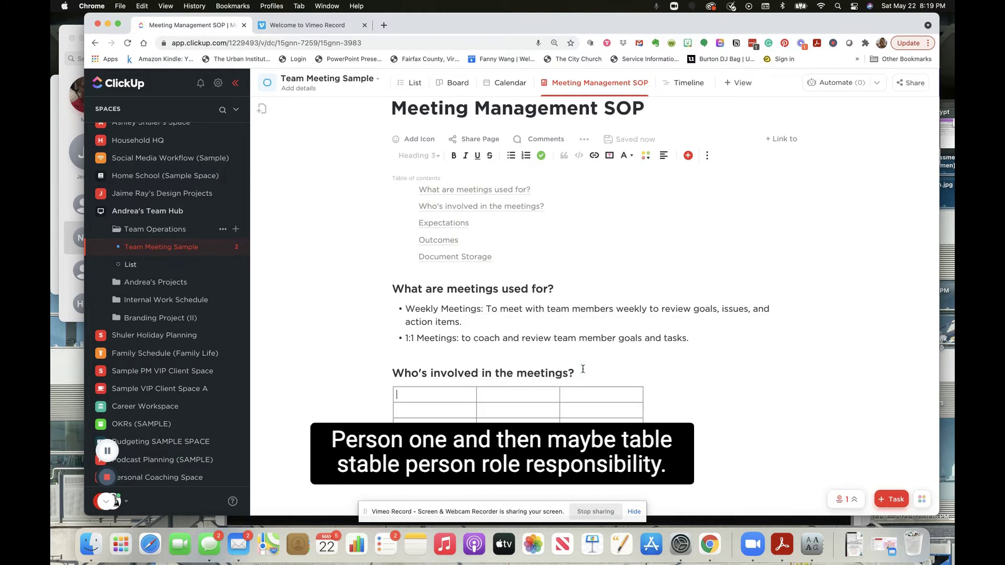
Fill the table's header cells with Person, Role and Responsibility
{"action": "type", "text": "Person"}
{"action": "key", "text": "Tab"}
{"action": "type", "text": "Role"}
{"action": "key", "text": "Tab"}
{"action": "type", "text": "Responsibility"}
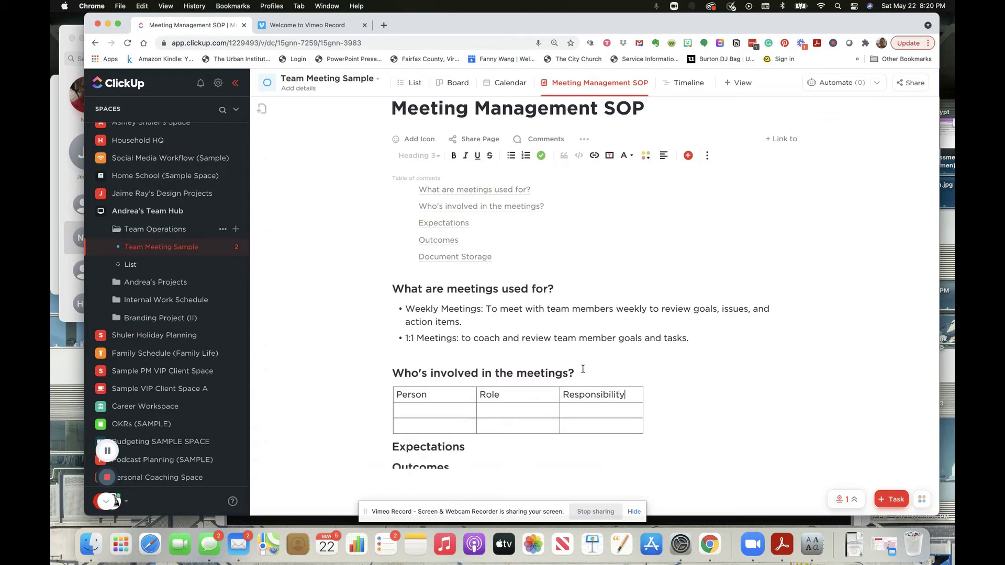
{"action": "scroll", "coordinate": [583, 369], "scroll_direction": "down", "scroll_amount": 5}
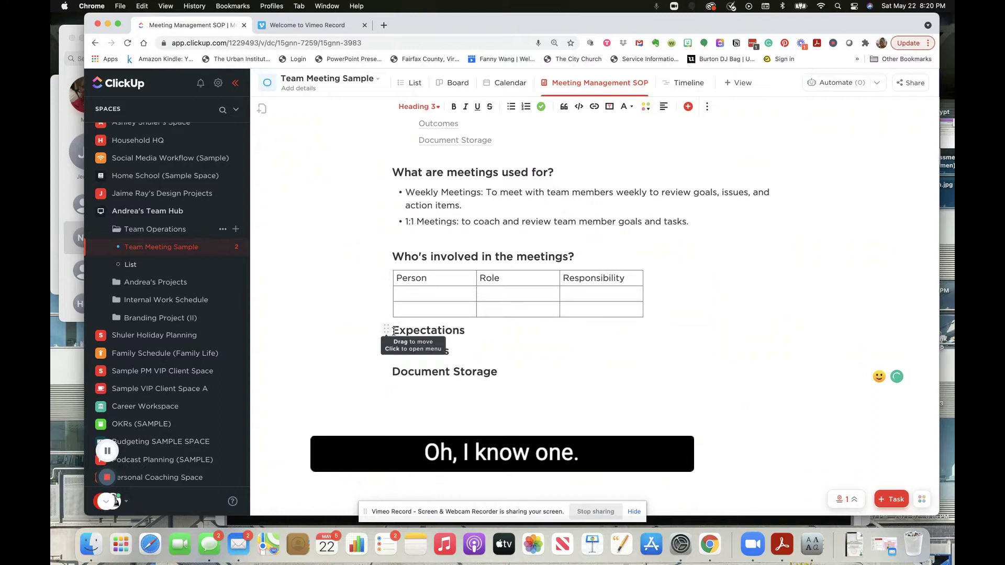
{"action": "left_click", "coordinate": [393, 330]}
{"action": "key", "text": "Return"}
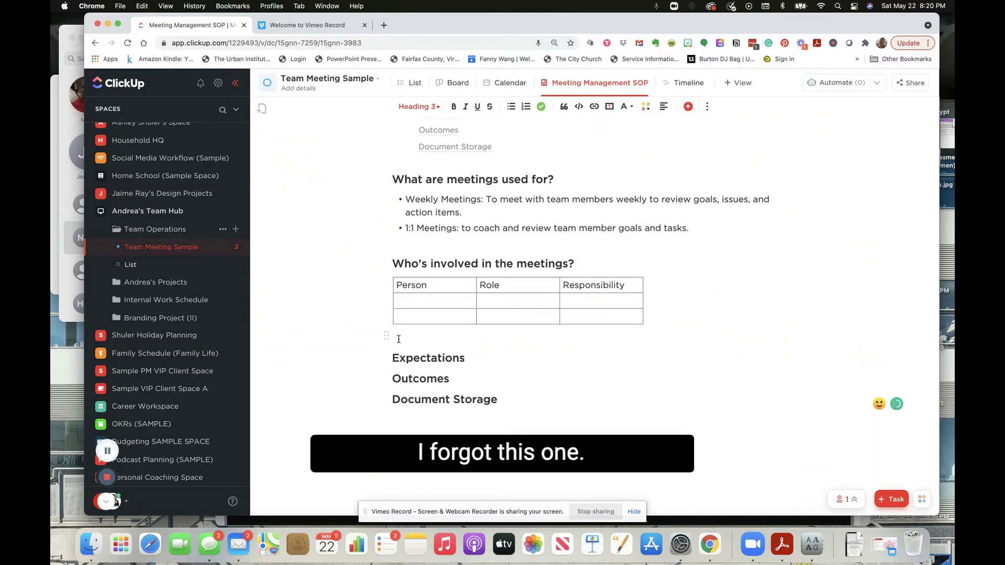
Add a Heading 3 'Meeting Structure' below the table
{"action": "scroll", "coordinate": [409, 351], "scroll_direction": "up", "scroll_amount": 2}
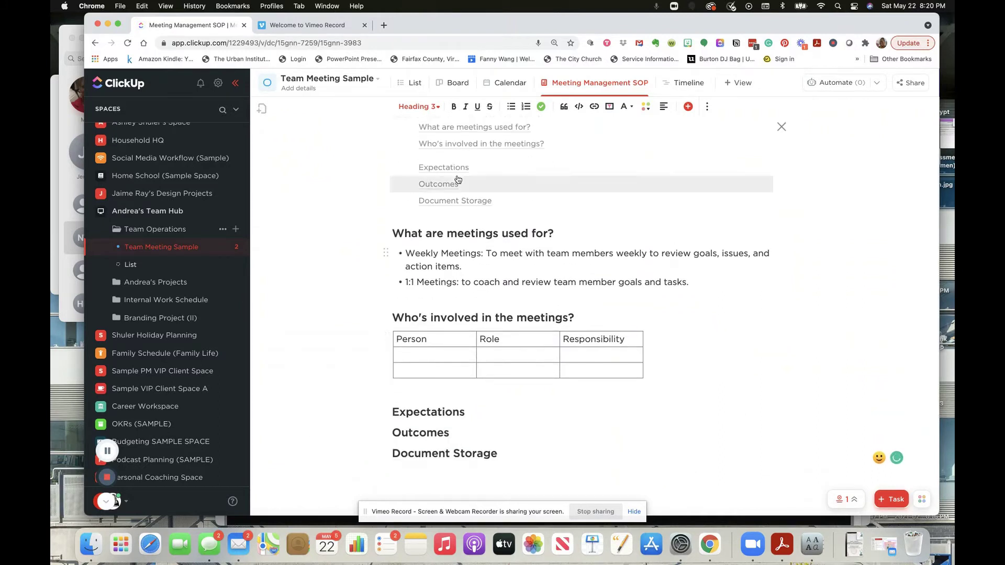
{"action": "left_click", "coordinate": [448, 159]}
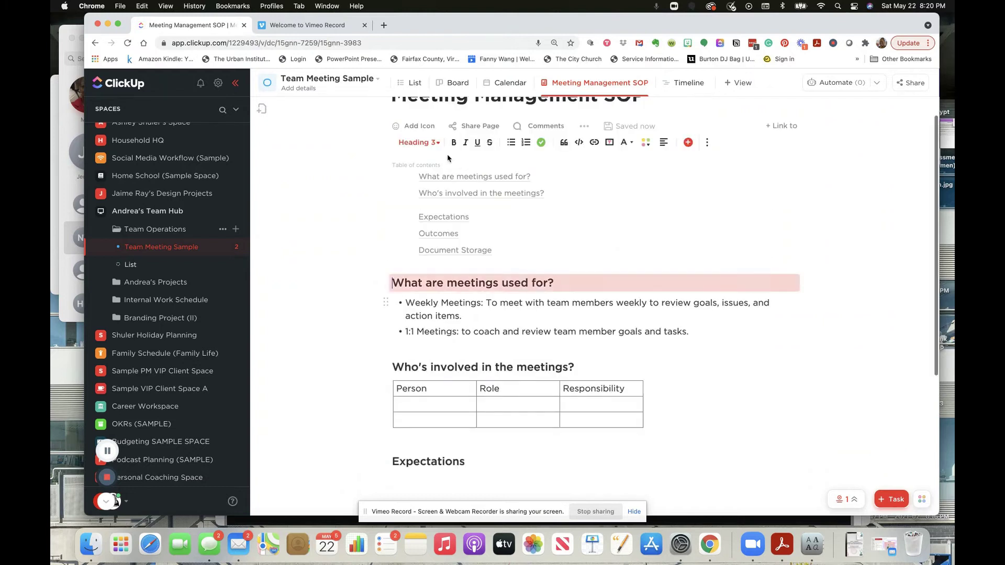
{"action": "scroll", "coordinate": [422, 338], "scroll_direction": "down", "scroll_amount": 3}
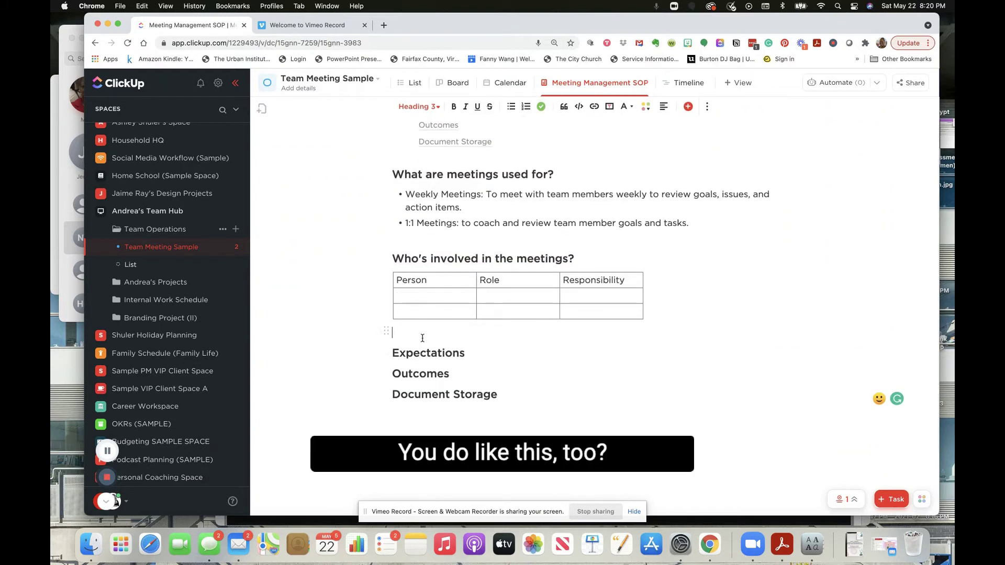
{"action": "left_click", "coordinate": [422, 338]}
{"action": "key", "text": "Return"}
{"action": "type", "text": "/"}
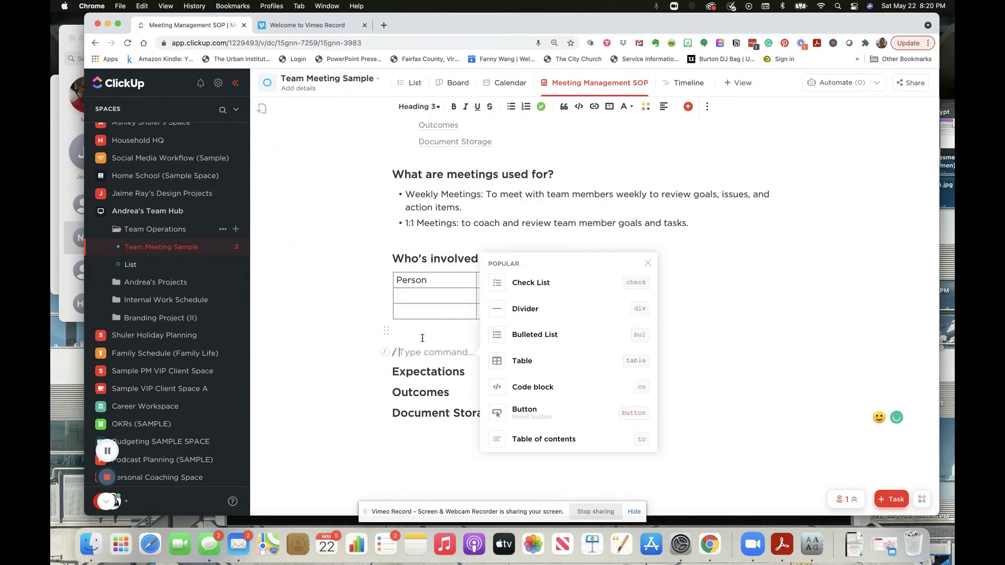
{"action": "type", "text": "h3"}
{"action": "key", "text": "Return"}
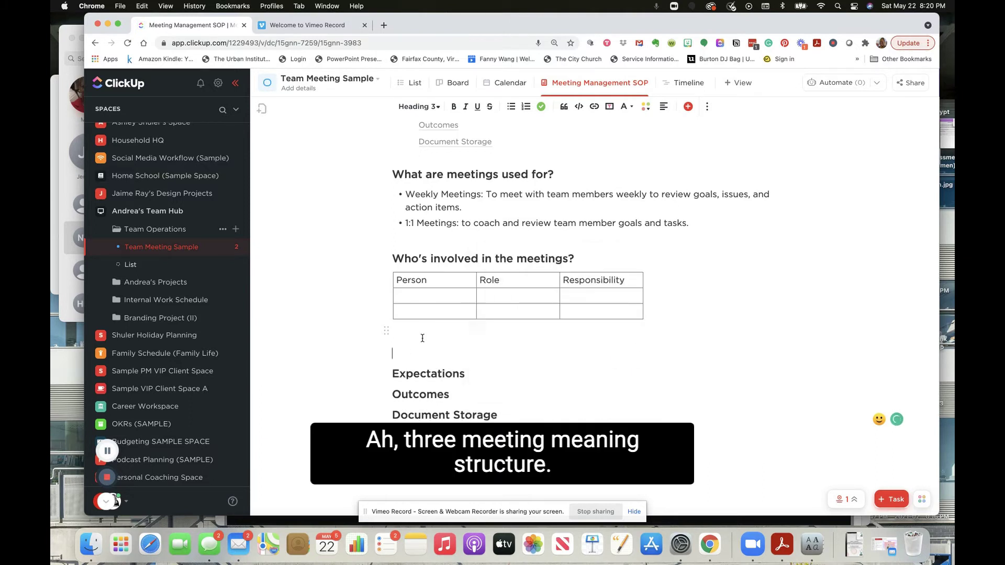
{"action": "type", "text": "Meetin"}
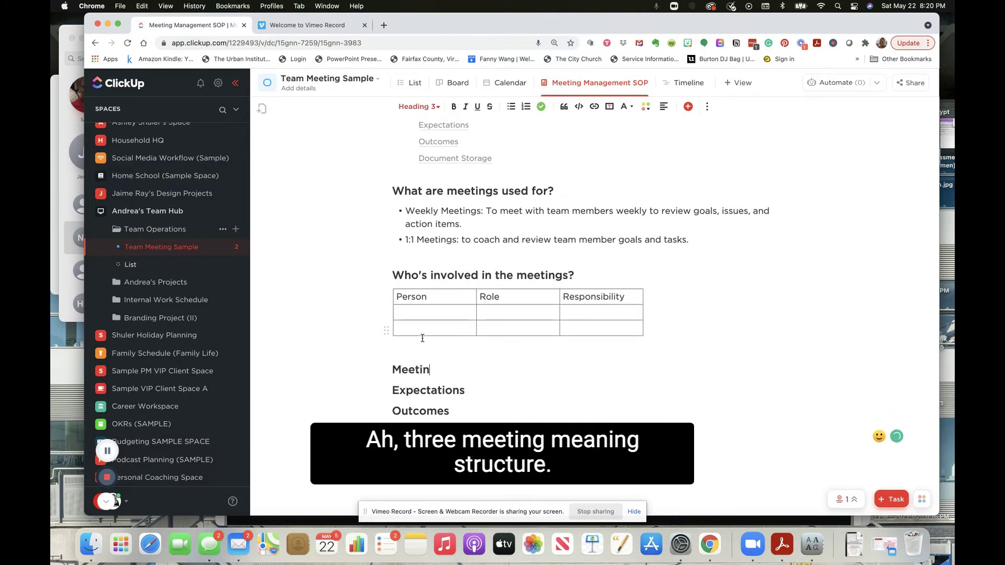
{"action": "type", "text": "g Caden"}
{"action": "key", "text": "BackSpace"}
{"action": "key", "text": "BackSpace"}
{"action": "key", "text": "BackSpace"}
{"action": "key", "text": "BackSpace"}
{"action": "key", "text": "BackSpace"}
{"action": "key", "text": "BackSpace"}
{"action": "type", "text": "Structure"}
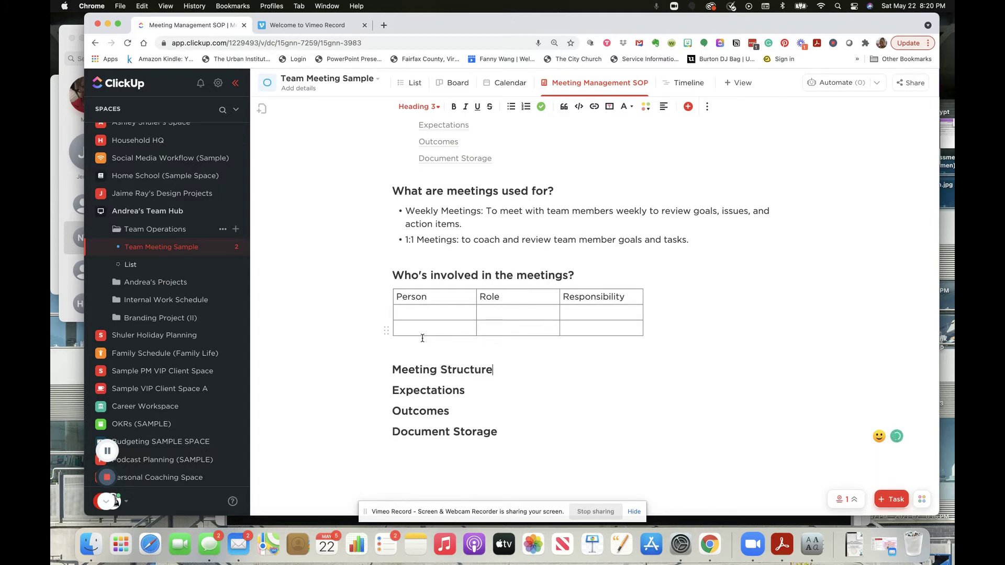
Under Meeting Structure, add a Team Meetings bullet with an indented Agenda Items sub-bullet
{"action": "key", "text": "Return"}
{"action": "type", "text": "/ "}
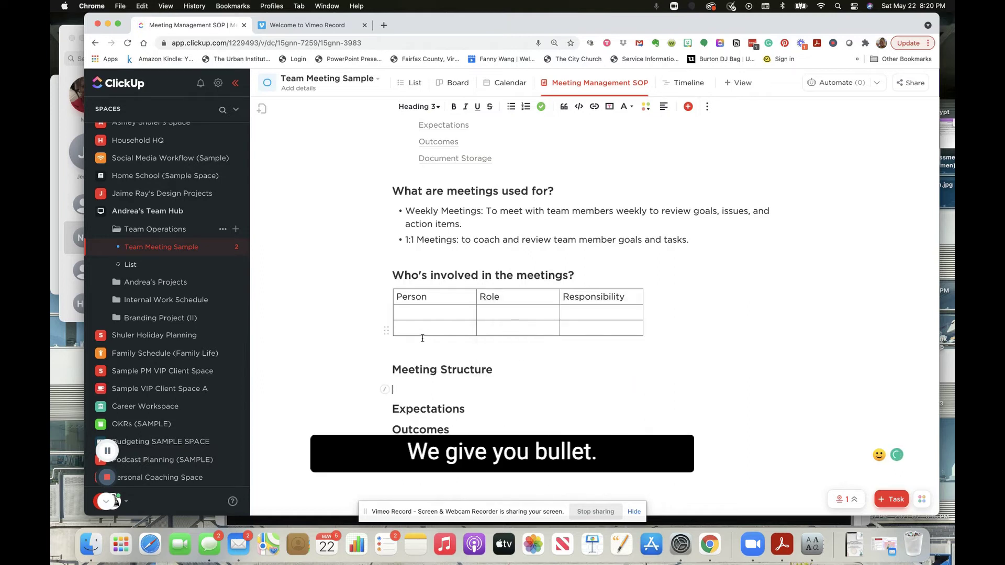
{"action": "type", "text": "bu"}
{"action": "key", "text": "Return"}
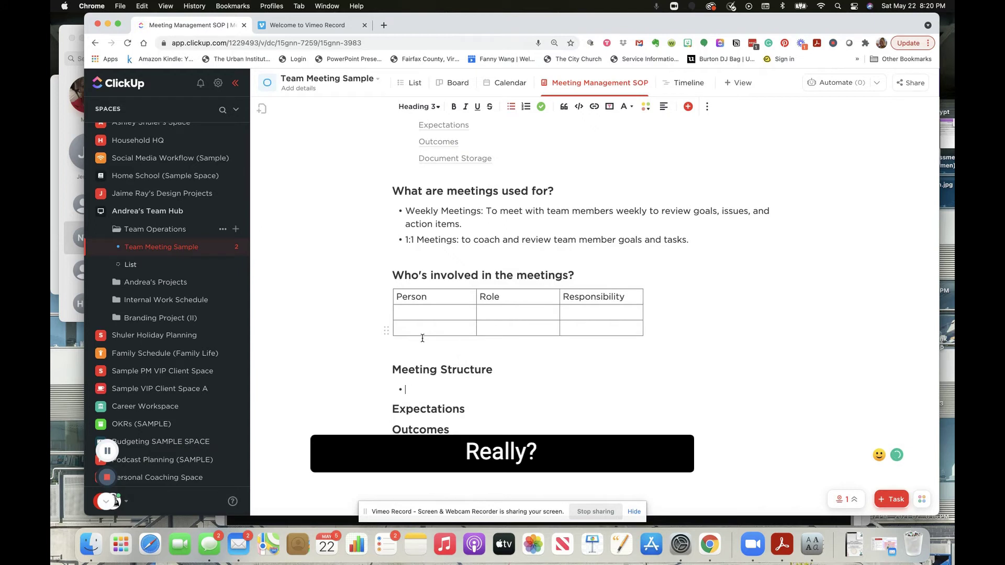
{"action": "type", "text": "Team Meetings"}
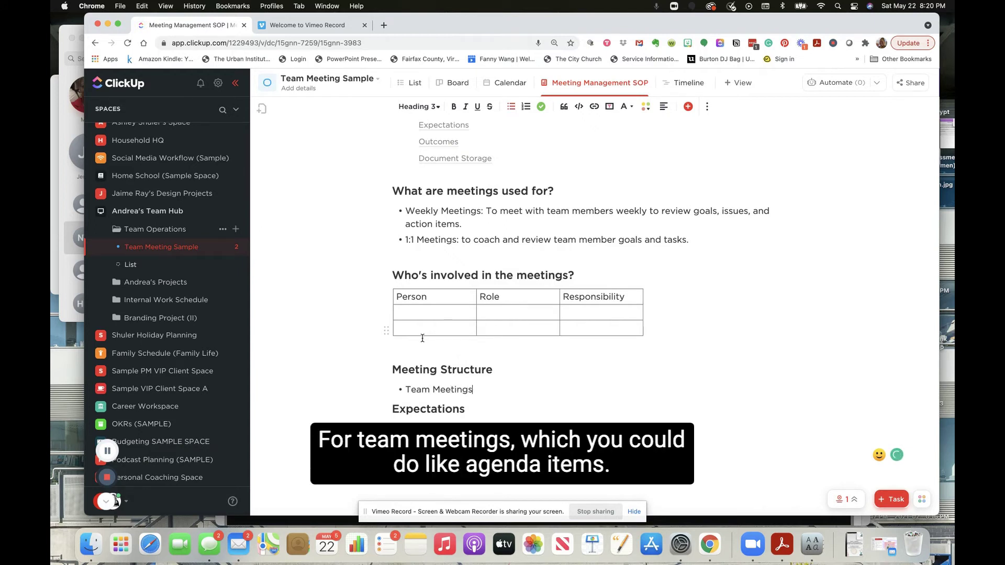
{"action": "key", "text": "Return"}
{"action": "key", "text": "Tab"}
{"action": "type", "text": "Ag"}
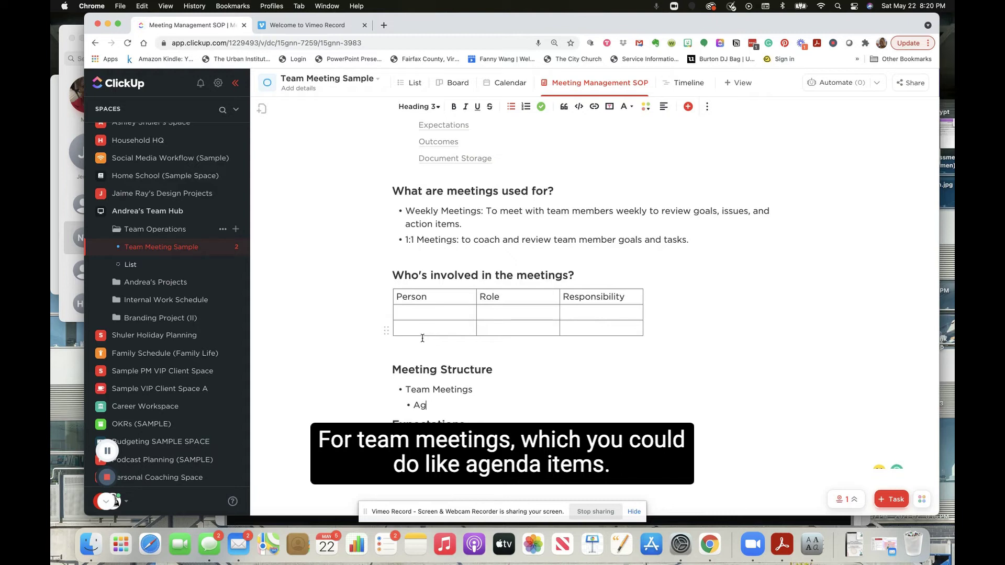
{"action": "type", "text": "enda Items"}
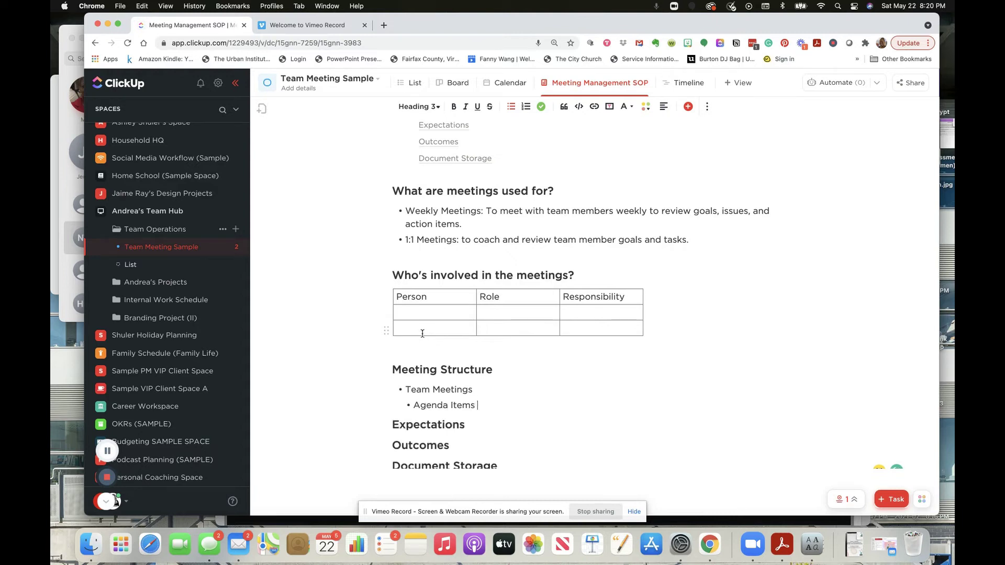
{"action": "scroll", "coordinate": [422, 333], "scroll_direction": "down", "scroll_amount": 3}
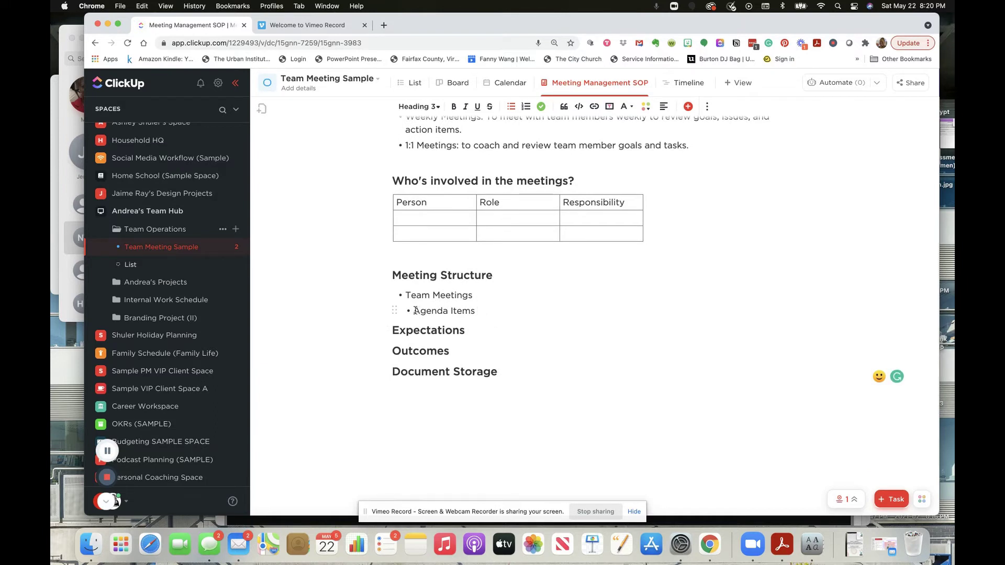
Rename the Agenda Items sub-bullet to 'Format'
{"action": "left_click", "coordinate": [488, 307]}
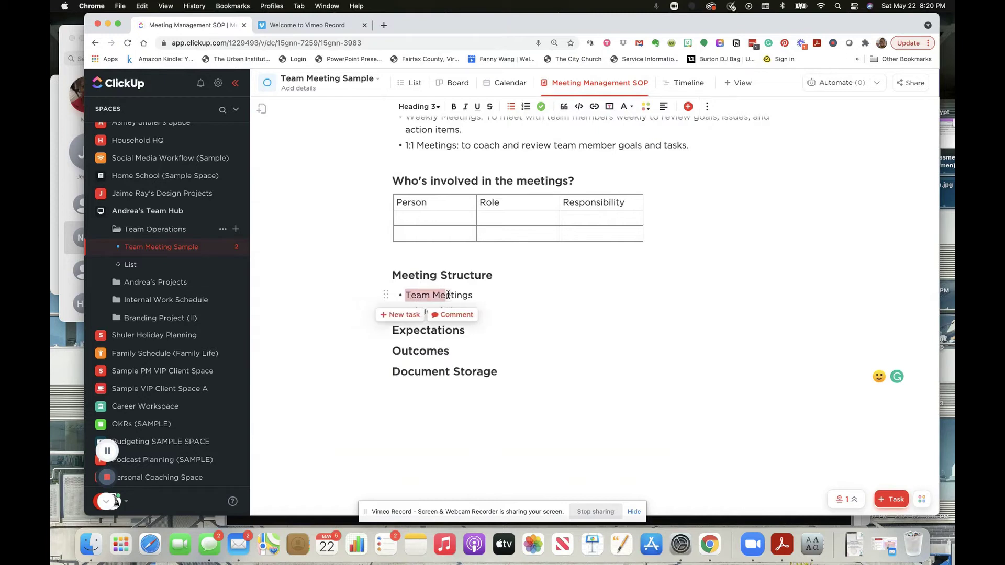
{"action": "left_click", "coordinate": [497, 318]}
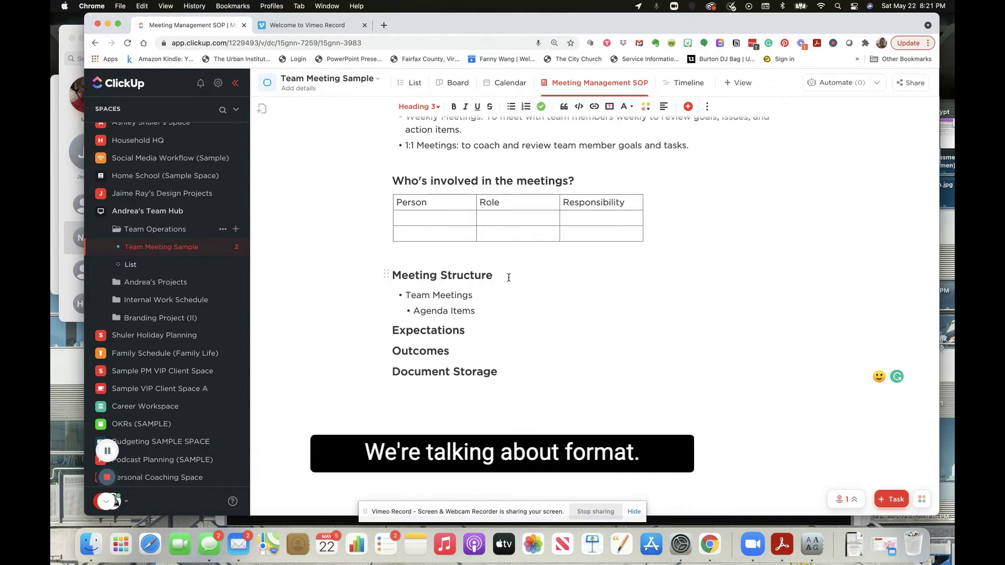
{"action": "left_click_drag", "start_coordinate": [414, 310], "coordinate": [474, 312]}
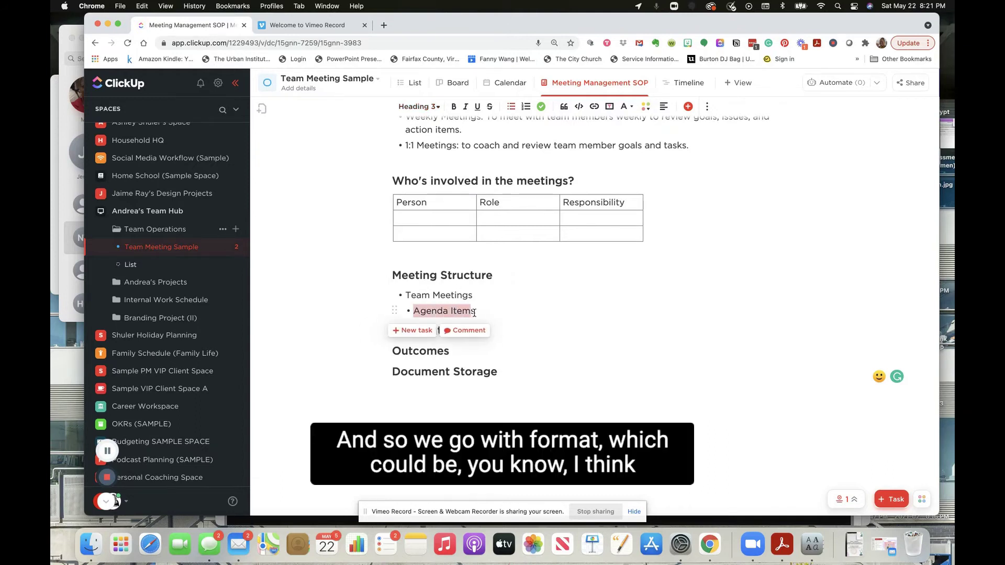
{"action": "type", "text": "Format"}
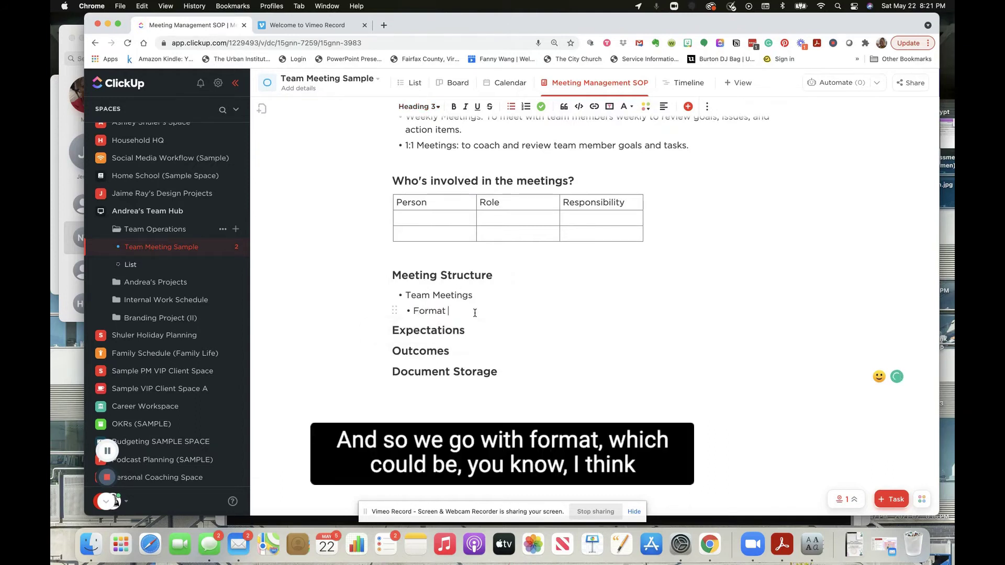
Nest Agenda Items, Time allotted and Action Items bullets under Format
{"action": "key", "text": "Return"}
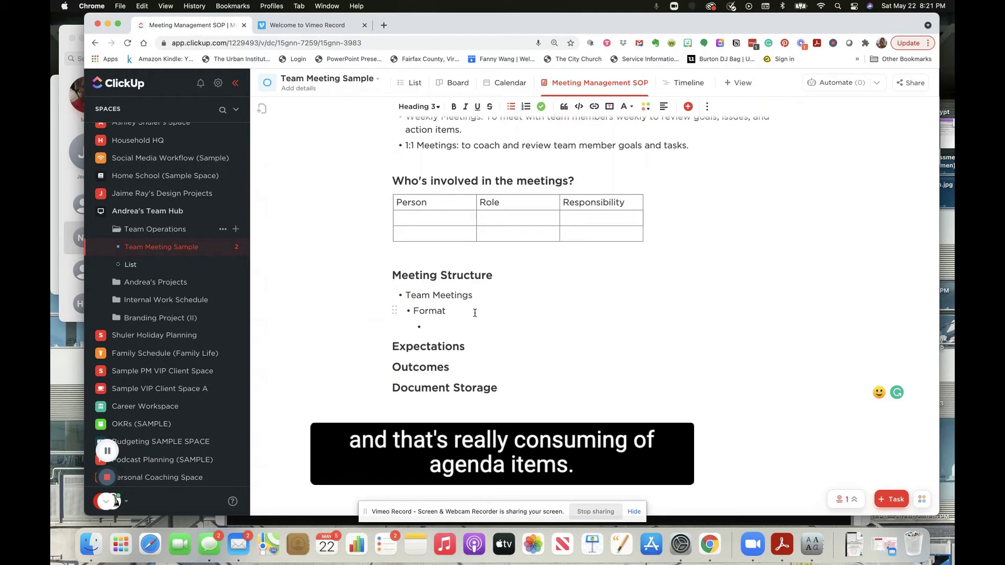
{"action": "type", "text": "Agenda Items"}
{"action": "key", "text": "Return"}
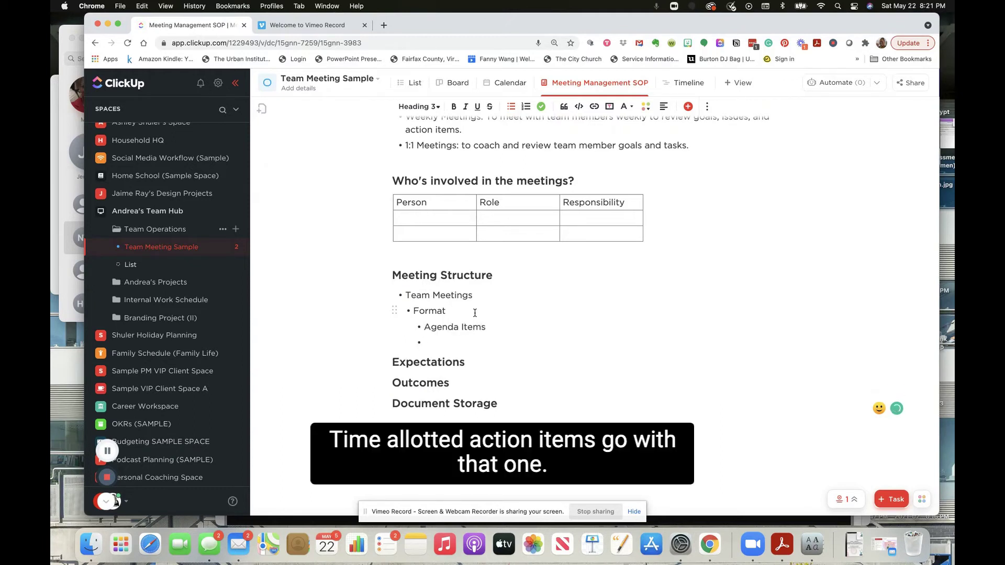
{"action": "type", "text": "Time allotted"}
{"action": "key", "text": "Return"}
{"action": "type", "text": "Action Items"}
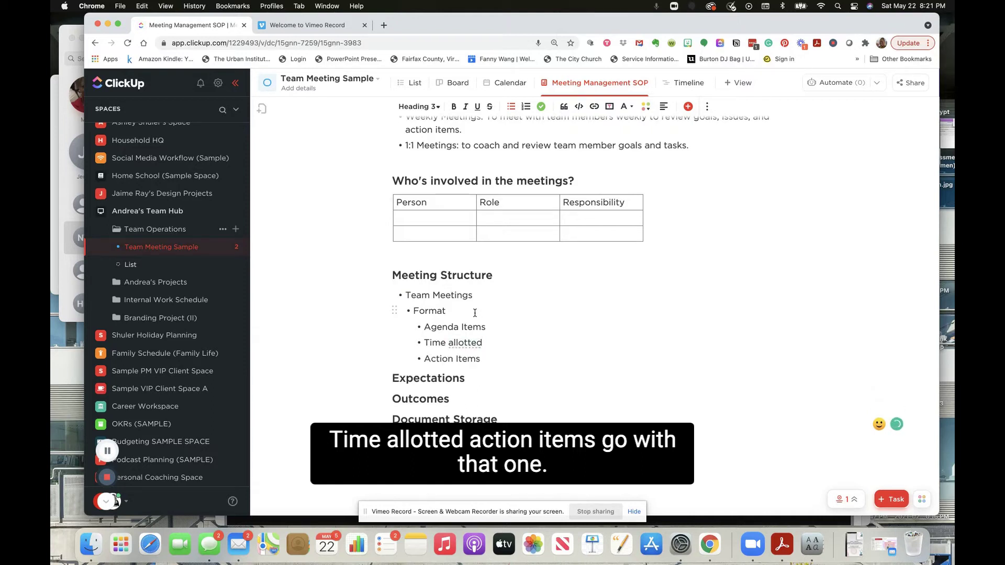
{"action": "left_click", "coordinate": [475, 374]}
{"action": "key", "text": "Return"}
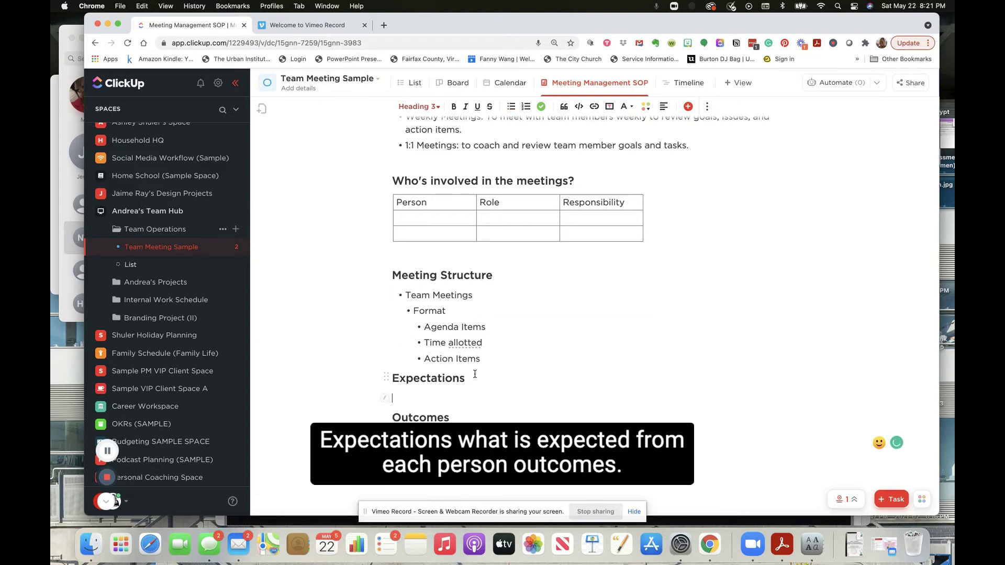
Add the bullet 'What is expected from each person' under Expectations and start a bullet under Outcomes
{"action": "type", "text": "/bu"}
{"action": "key", "text": "Return"}
{"action": "type", "text": "What is expected from ea"}
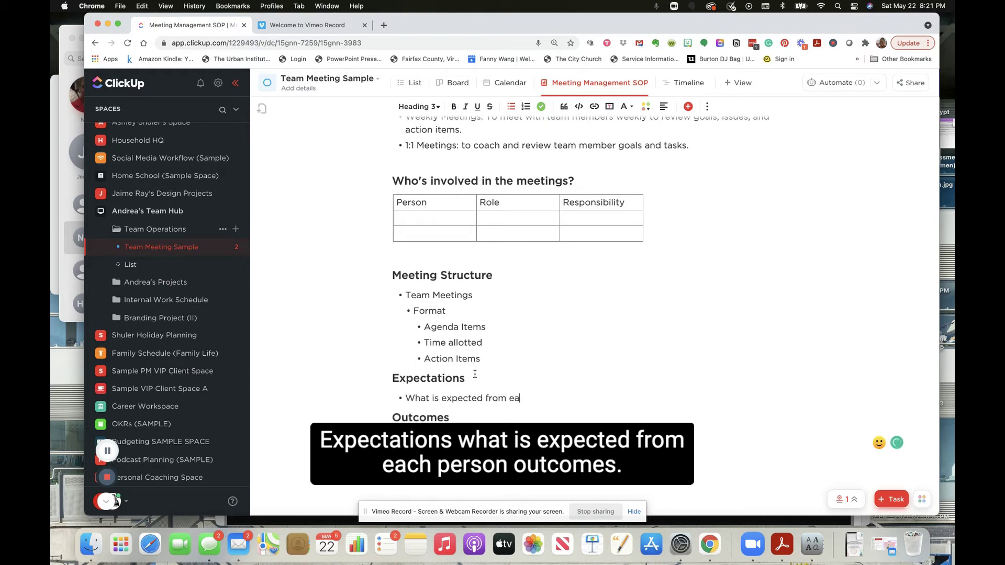
{"action": "type", "text": "ch person"}
{"action": "left_click", "coordinate": [464, 416]}
{"action": "key", "text": "Return"}
{"action": "type", "text": "/ bu"}
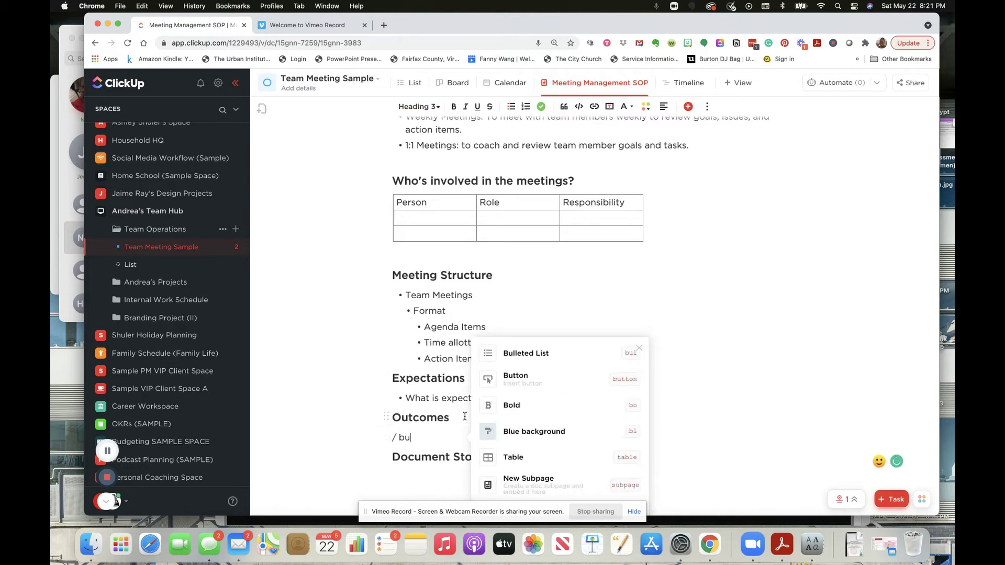
{"action": "type", "text": "l"}
{"action": "key", "text": "Return"}
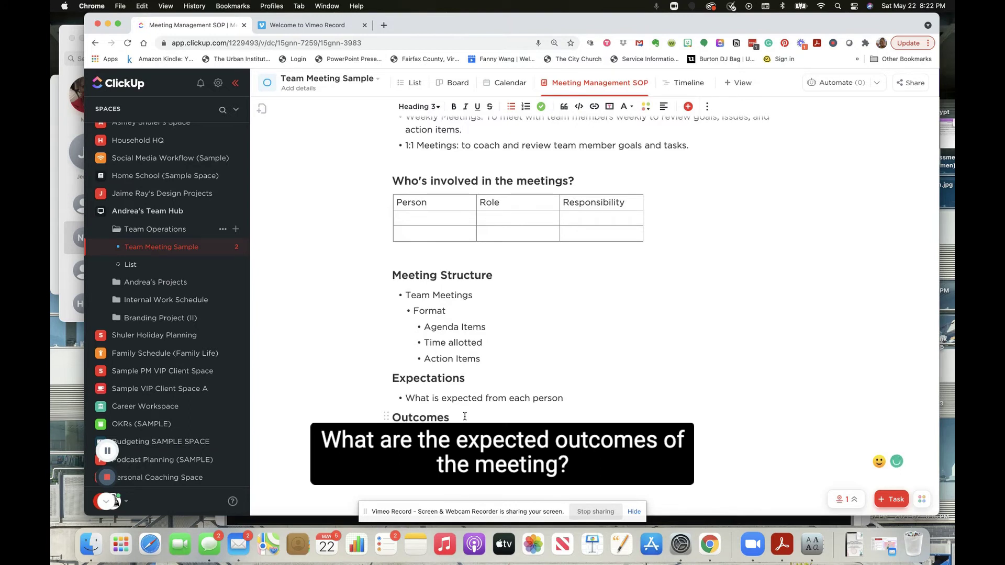
Add the bullet 'Where do we store the meeting information' under Document Storage
{"action": "scroll", "coordinate": [465, 414], "scroll_direction": "down", "scroll_amount": 3}
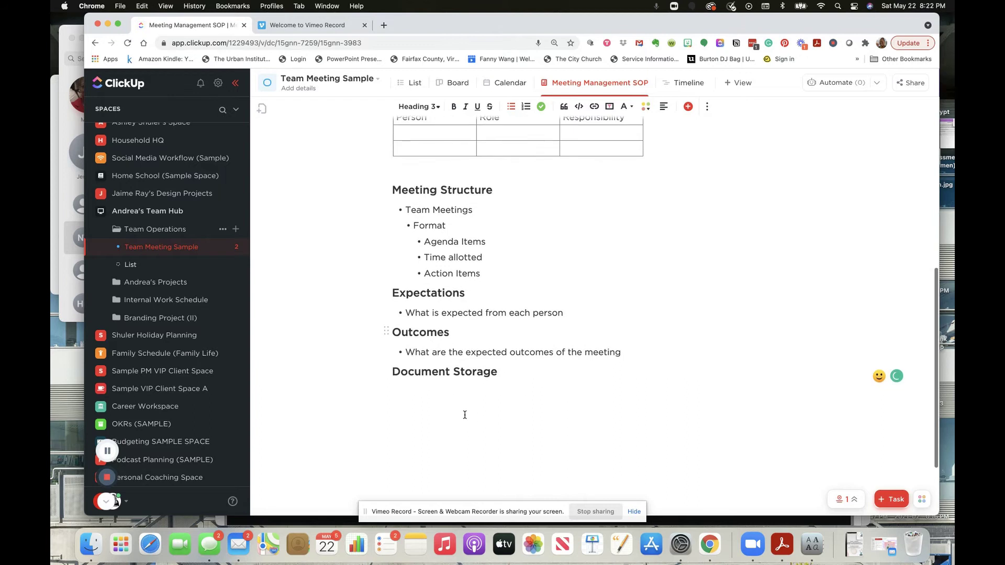
{"action": "left_click", "coordinate": [533, 378]}
{"action": "key", "text": "Return"}
{"action": "type", "text": "/ bu"}
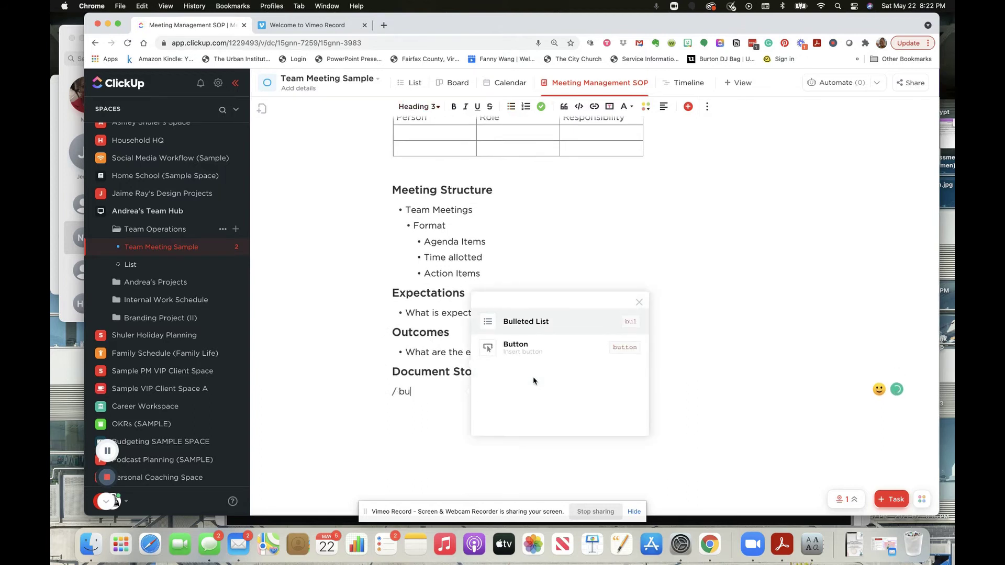
{"action": "key", "text": "Return"}
{"action": "type", "text": "w"}
{"action": "key", "text": "BackSpace"}
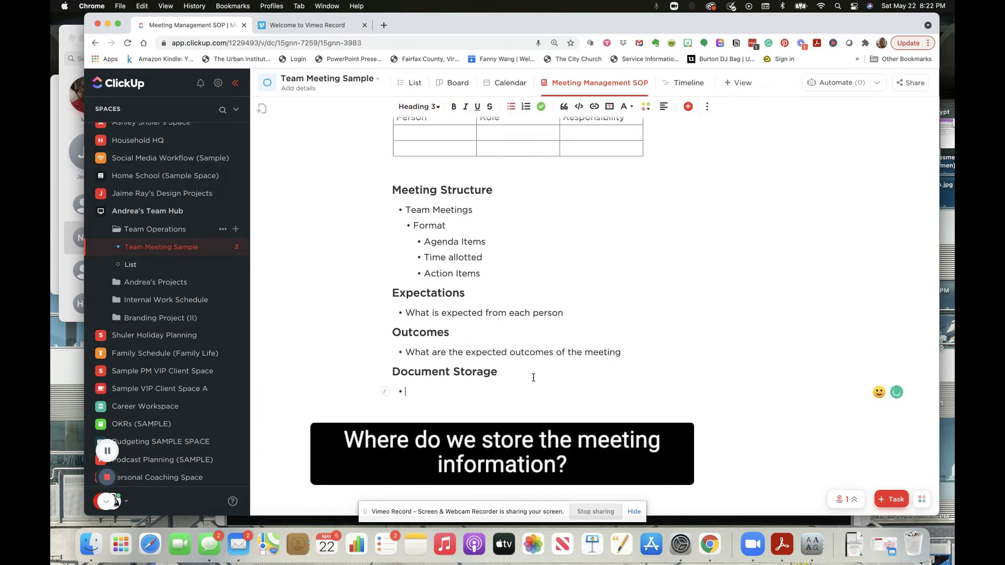
{"action": "type", "text": "Where do we store the meeting information"}
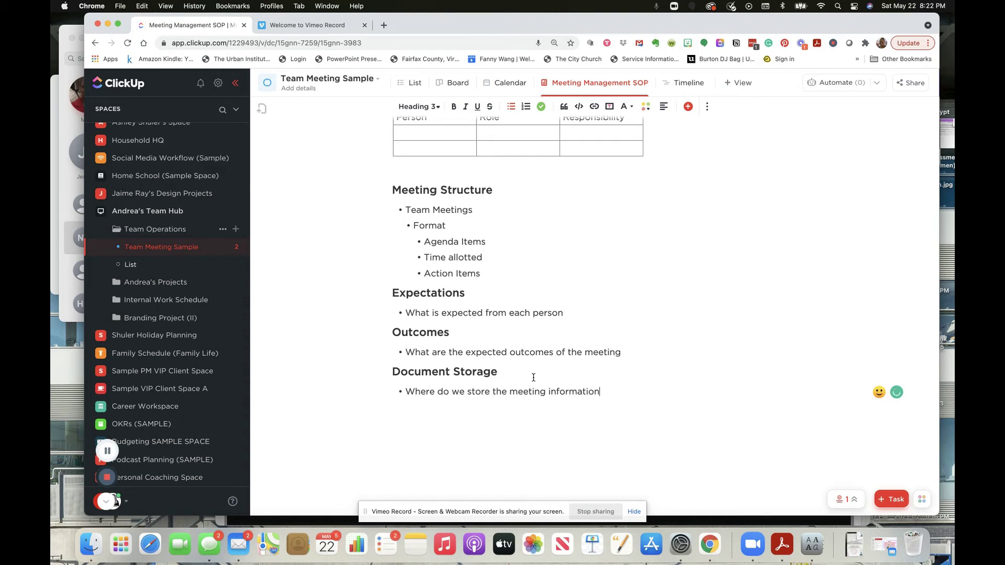
{"action": "key", "text": "super+Up"}
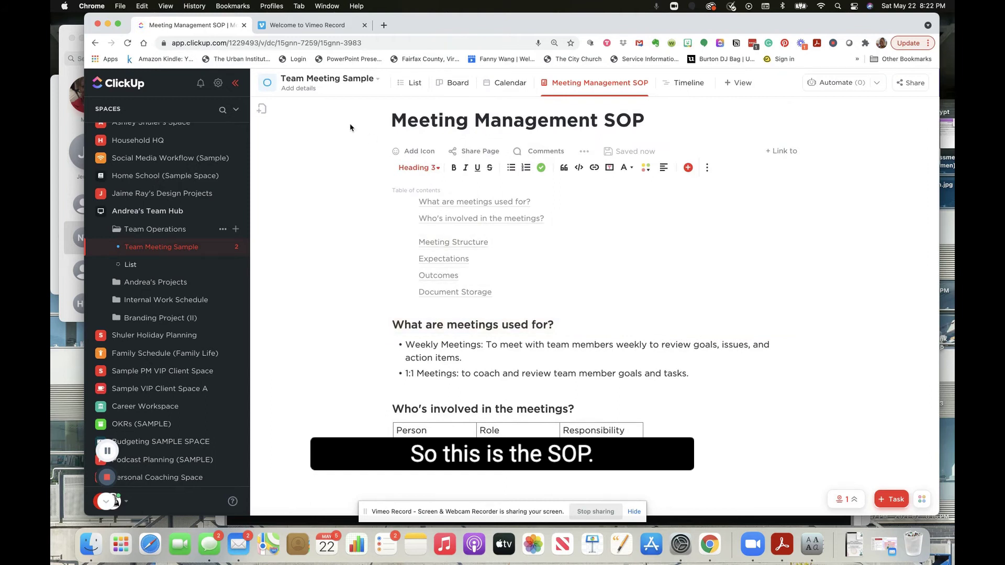
Add a new page to the doc named 'Meeting Template'
{"action": "left_click", "coordinate": [261, 108]}
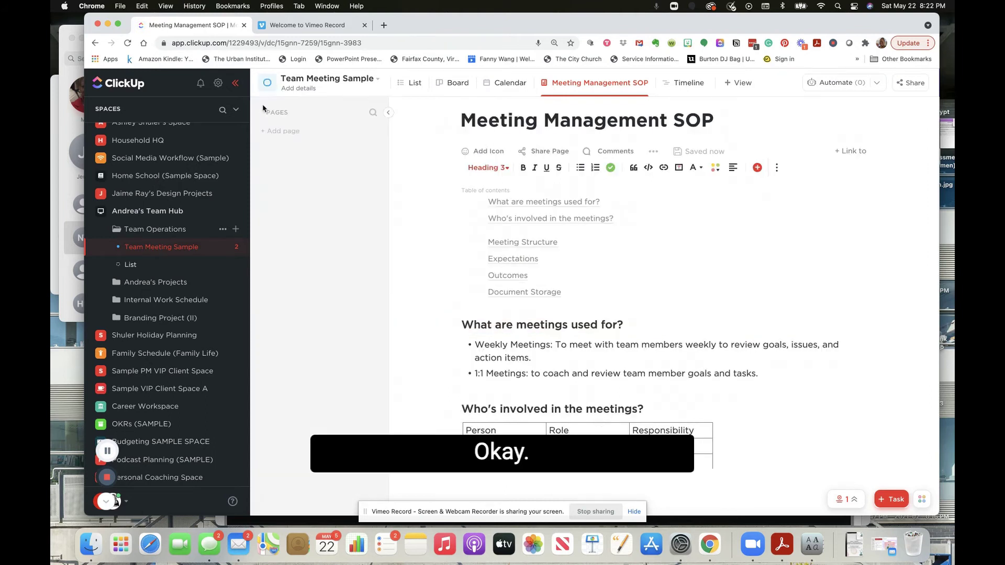
{"action": "left_click", "coordinate": [296, 147]}
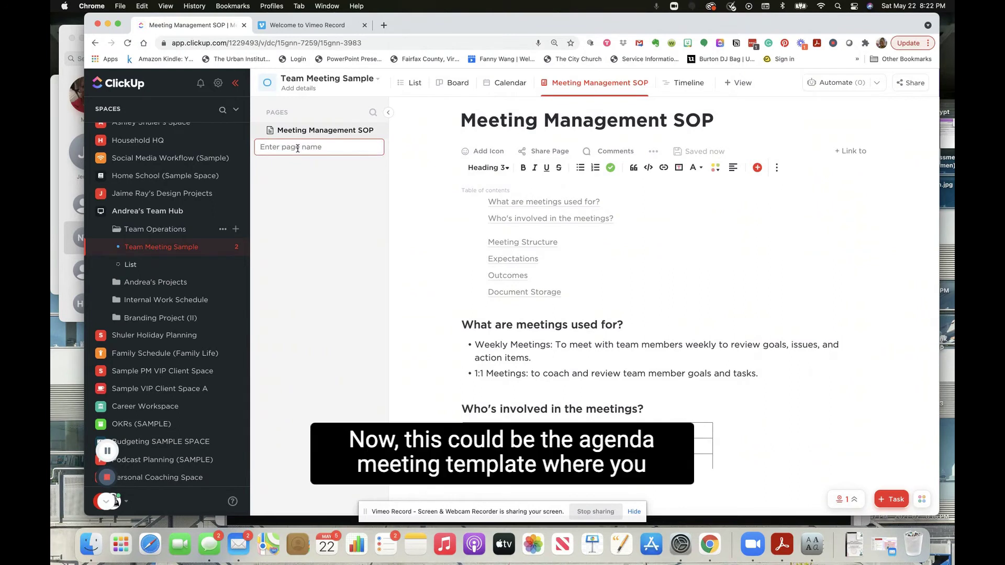
{"action": "type", "text": "Agenda"}
{"action": "key", "text": "super+a"}
{"action": "type", "text": "Meeting Template"}
{"action": "key", "text": "Return"}
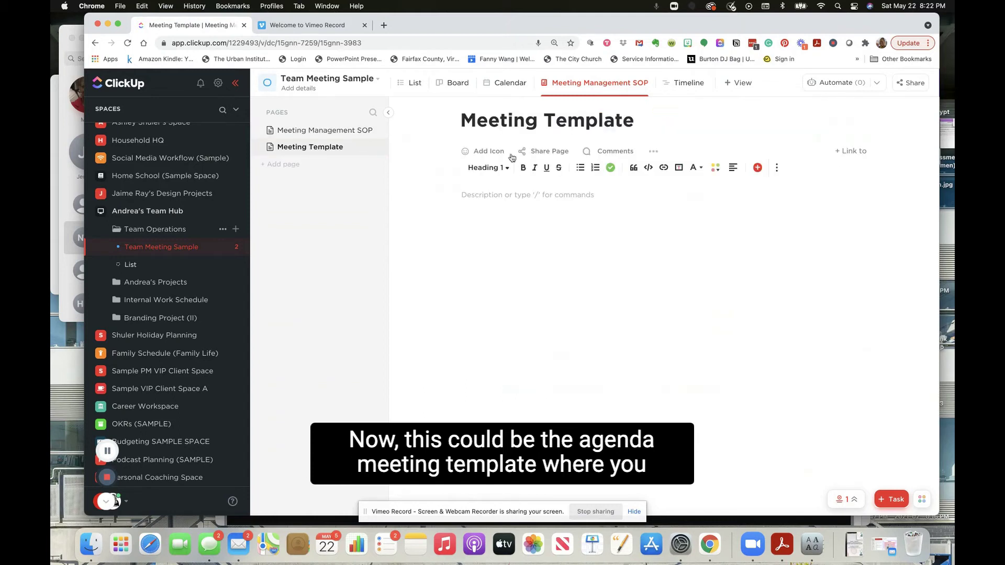
Give the Meeting Template page a Heading 1 'Agenda'
{"action": "type", "text": "/"}
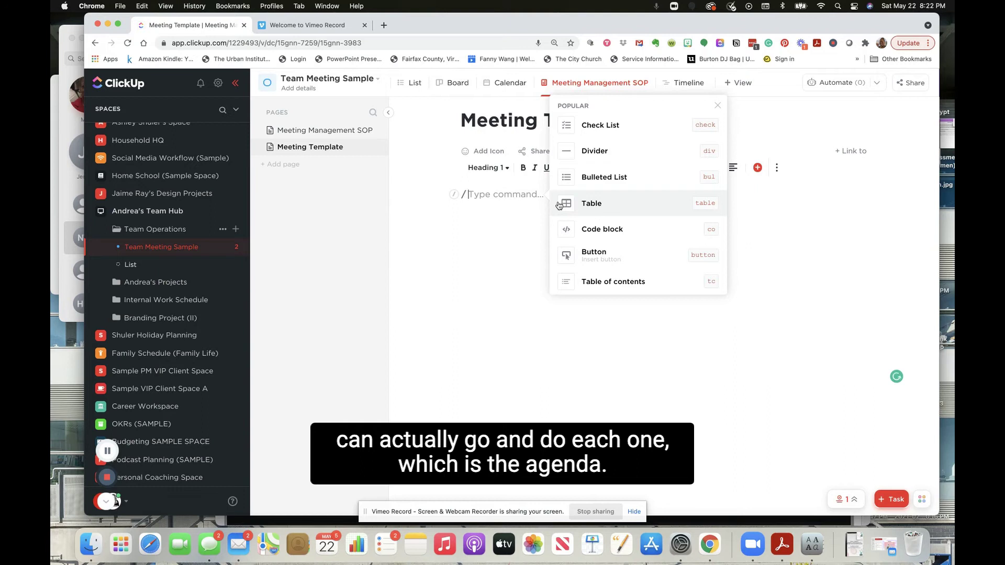
{"action": "type", "text": "h2"}
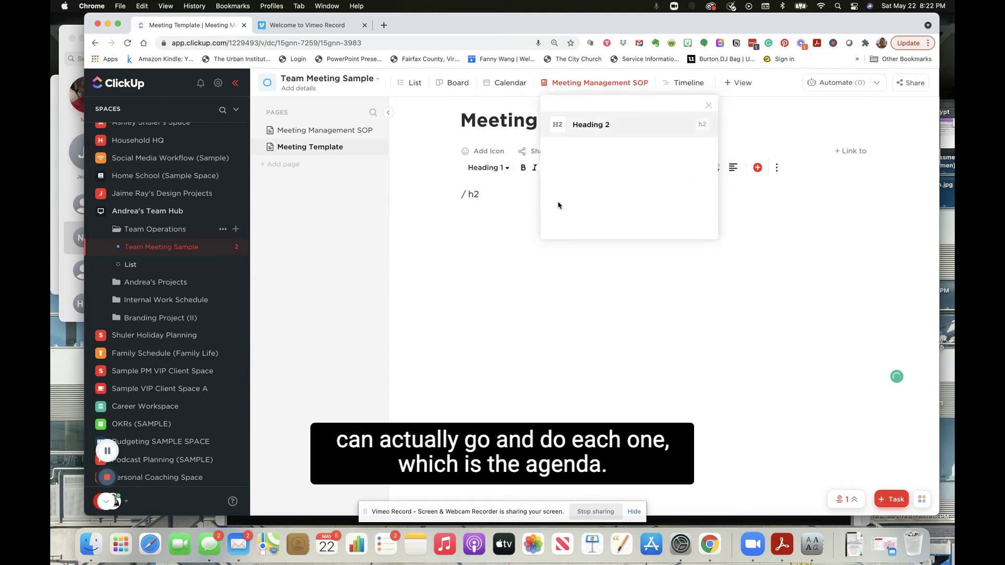
{"action": "key", "text": "BackSpace"}
{"action": "type", "text": "1"}
{"action": "key", "text": "Return"}
{"action": "type", "text": "Agenda"}
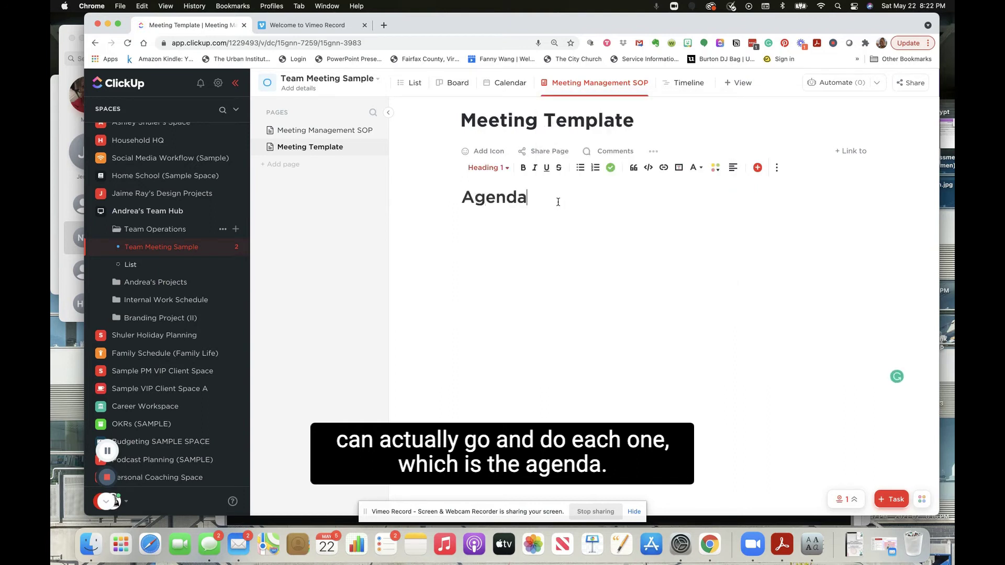
{"action": "key", "text": "Return"}
{"action": "key", "text": "Return"}
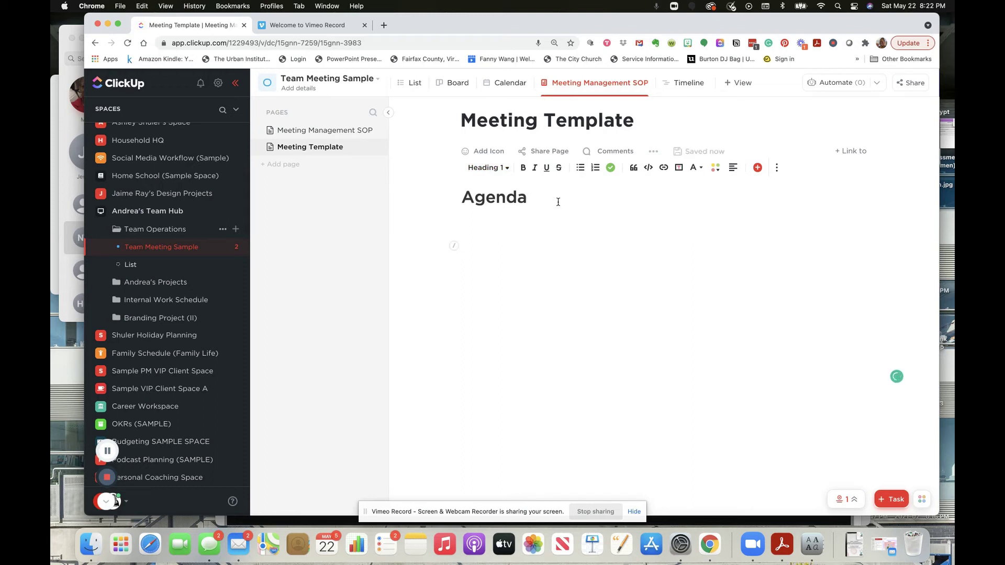
{"action": "type", "text": "/ "}
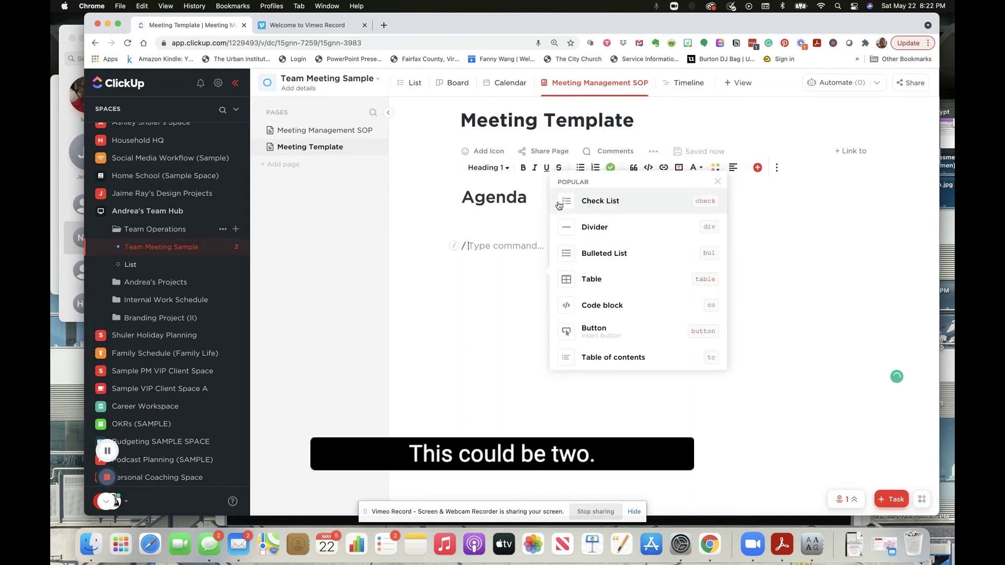
{"action": "type", "text": "h2"}
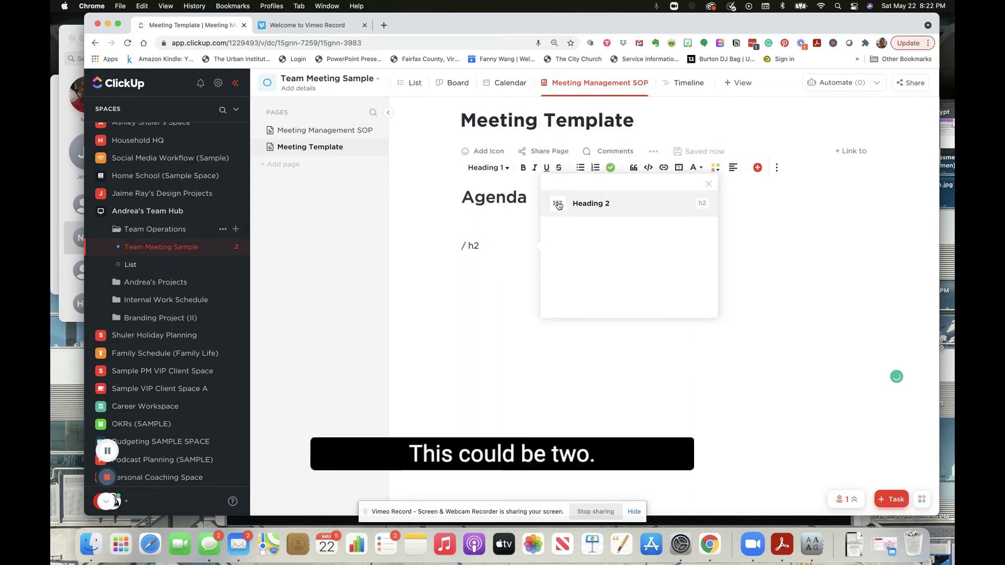
Add a 'Topics:' Heading 2 and extend the agenda heading to 'Agenda - Insert Date'
{"action": "left_click", "coordinate": [558, 204]}
{"action": "type", "text": "Topi"}
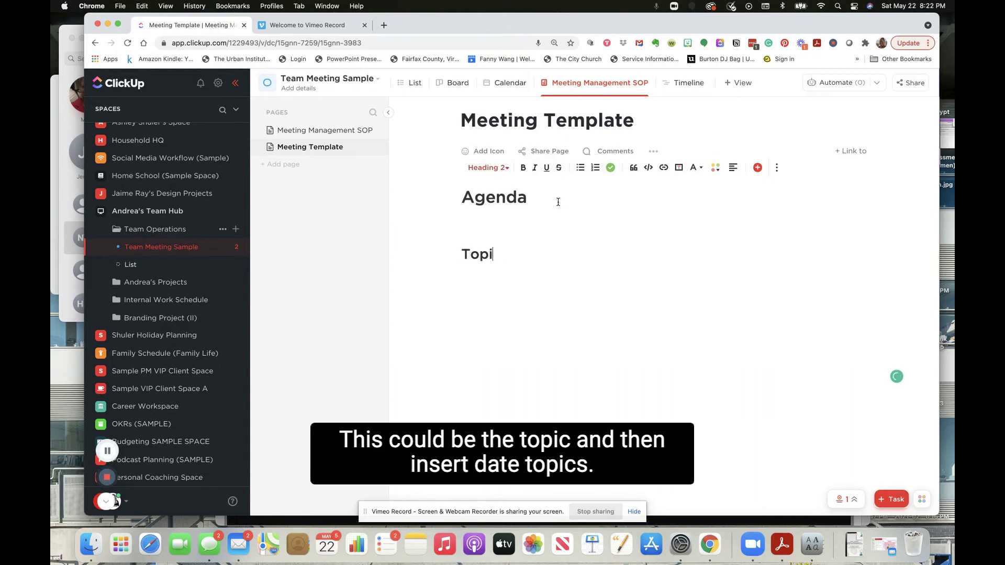
{"action": "type", "text": "cs:"}
{"action": "left_click", "coordinate": [557, 202]}
{"action": "type", "text": "- Insert Data"}
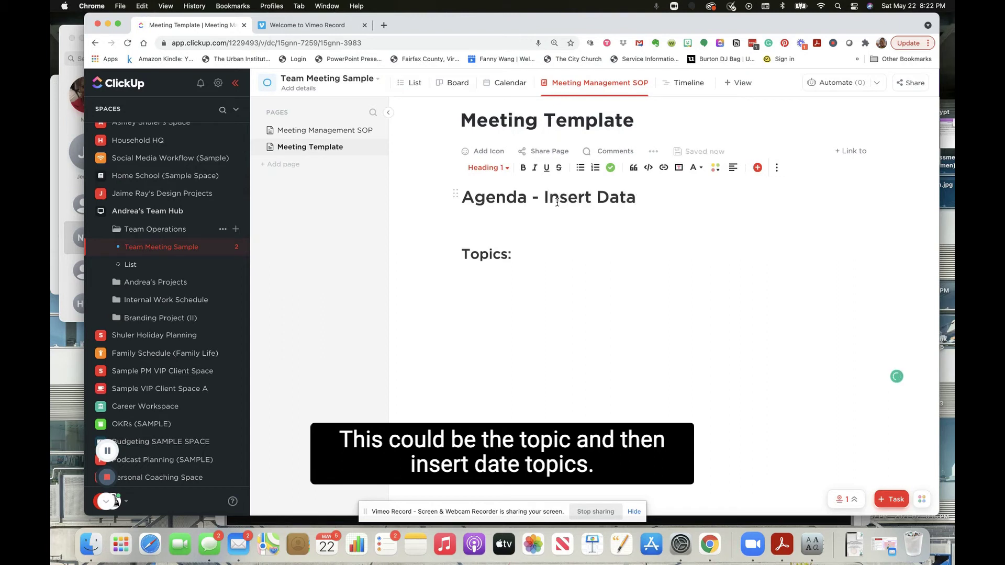
{"action": "key", "text": "BackSpace"}
{"action": "type", "text": "e"}
Start a checklist under Topics: with the items Topic 1 and Topic 2
{"action": "left_click", "coordinate": [546, 254]}
{"action": "key", "text": "Return"}
{"action": "type", "text": "/ "}
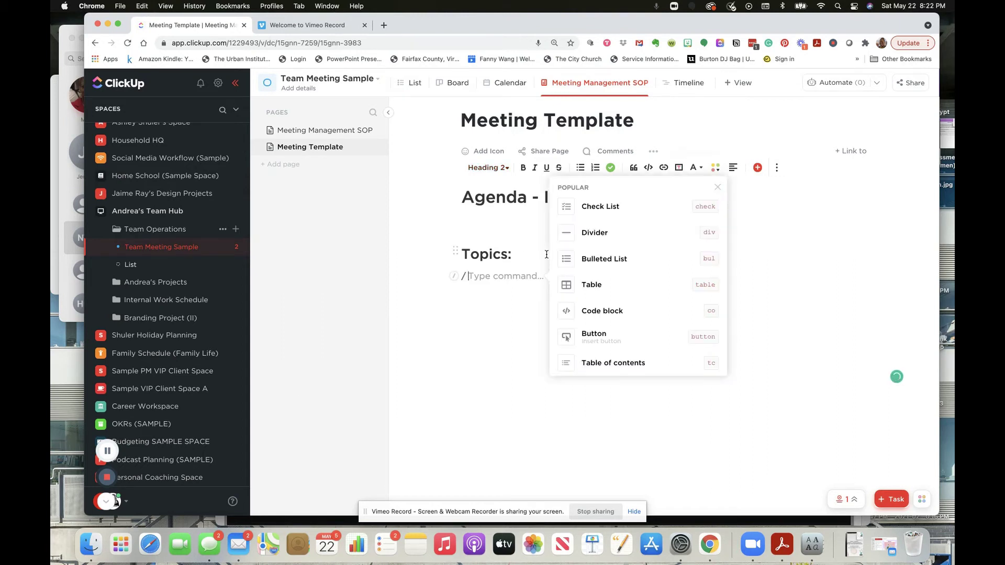
{"action": "type", "text": "chec"}
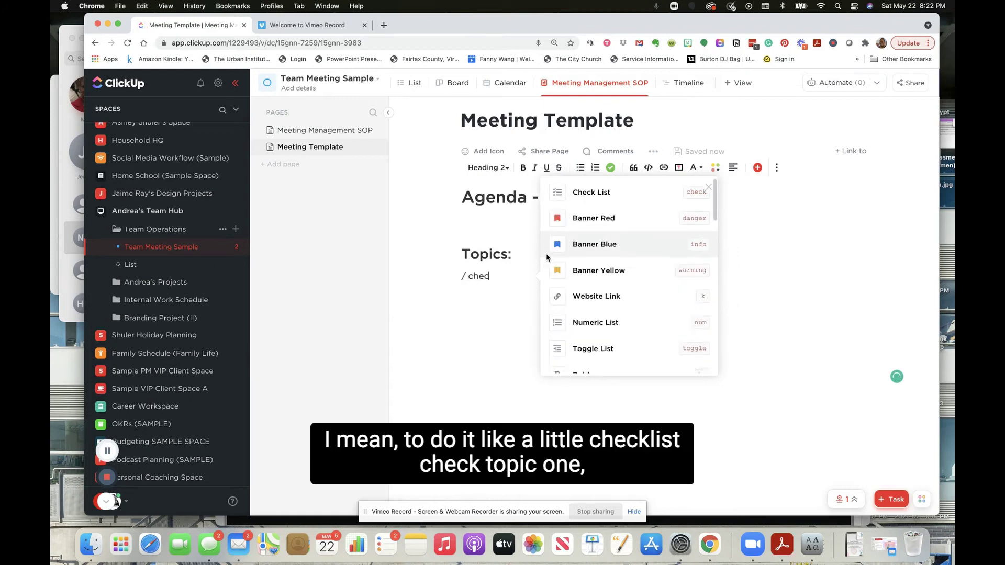
{"action": "key", "text": "Return"}
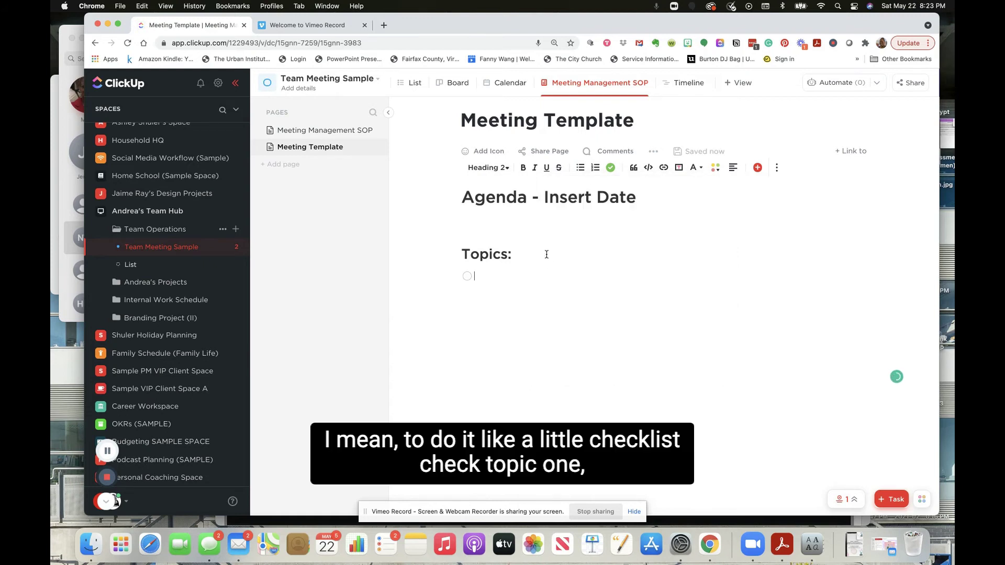
{"action": "type", "text": "Topic 1"}
{"action": "key", "text": "Return"}
{"action": "type", "text": "Topic 2"}
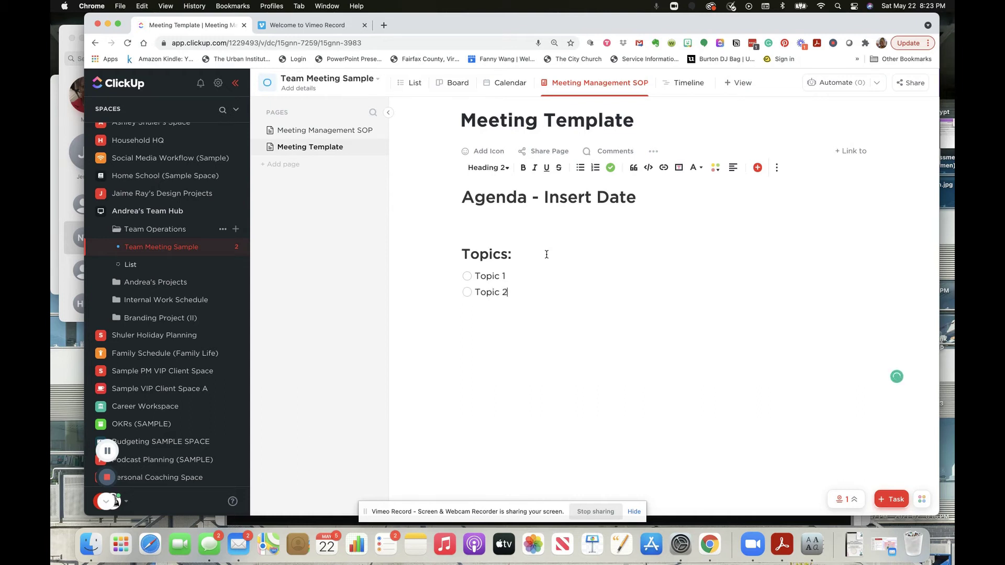
{"action": "key", "text": "Return"}
Test-tick Topic 1, undo it, and add the remaining checklist items through Topic 5
{"action": "left_click", "coordinate": [467, 276]}
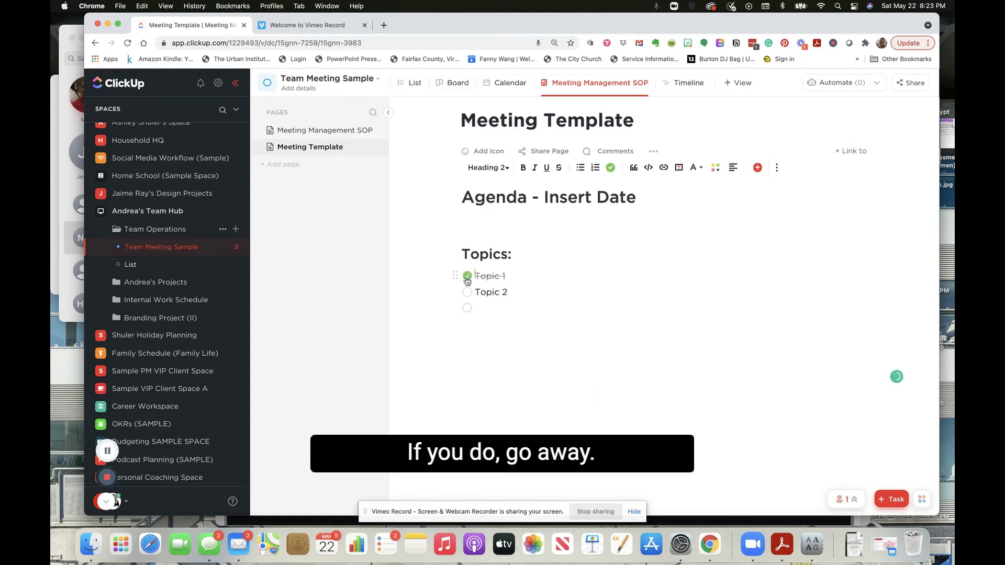
{"action": "left_click", "coordinate": [504, 298]}
{"action": "key", "text": "super+z"}
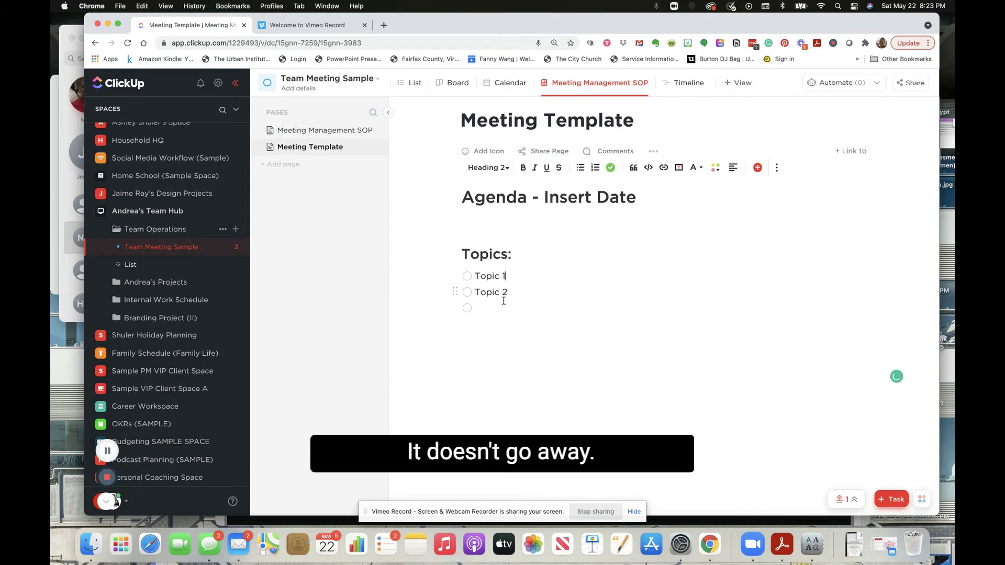
{"action": "type", "text": "Topic 2"}
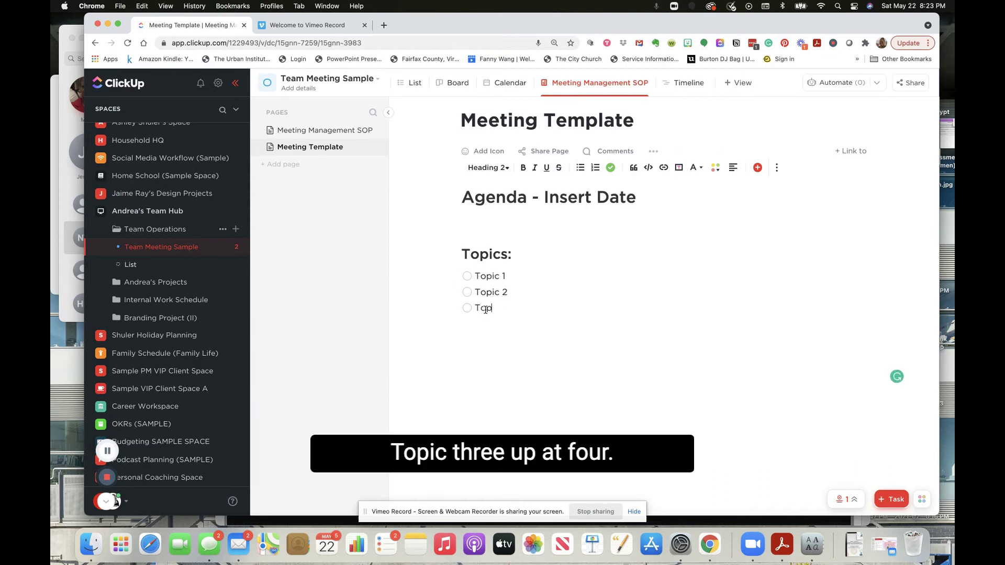
{"action": "key", "text": "Return"}
{"action": "type", "text": "Topic 4 "}
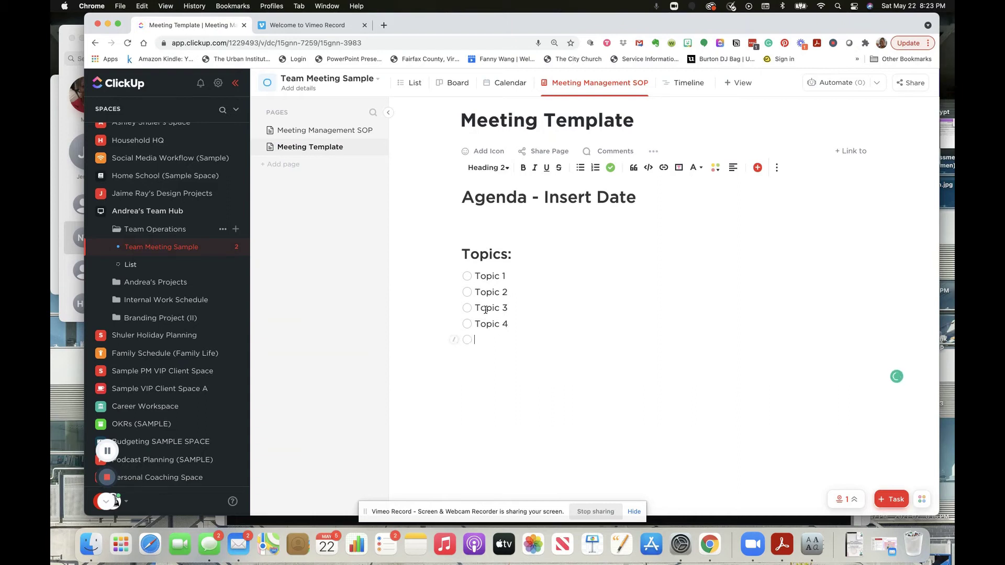
{"action": "type", "text": "Topic 5"}
{"action": "key", "text": "Return"}
{"action": "key", "text": "Return"}
{"action": "key", "text": "Return"}
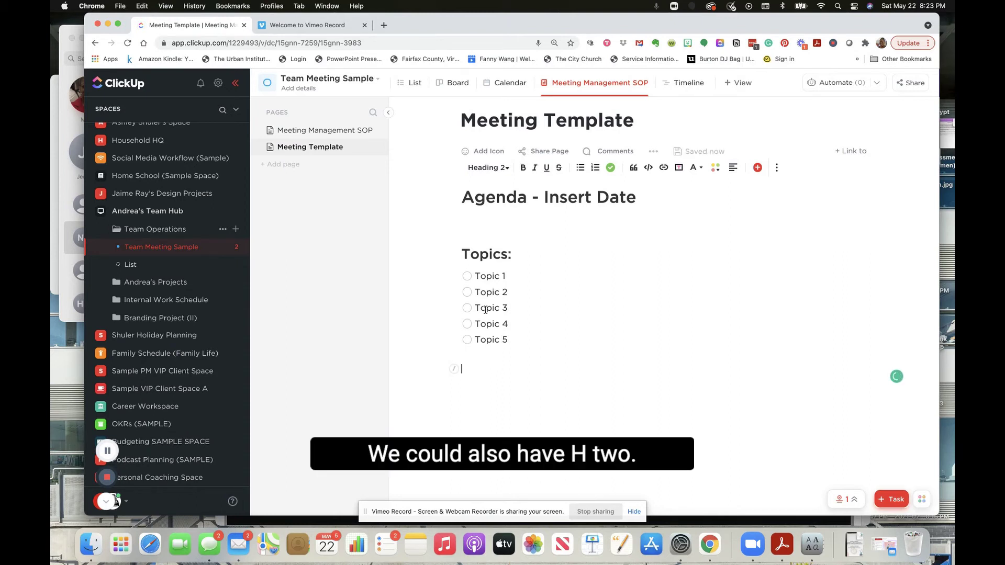
Add a 'Who's Here' Heading 2 below the topics checklist
{"action": "type", "text": "/h2"}
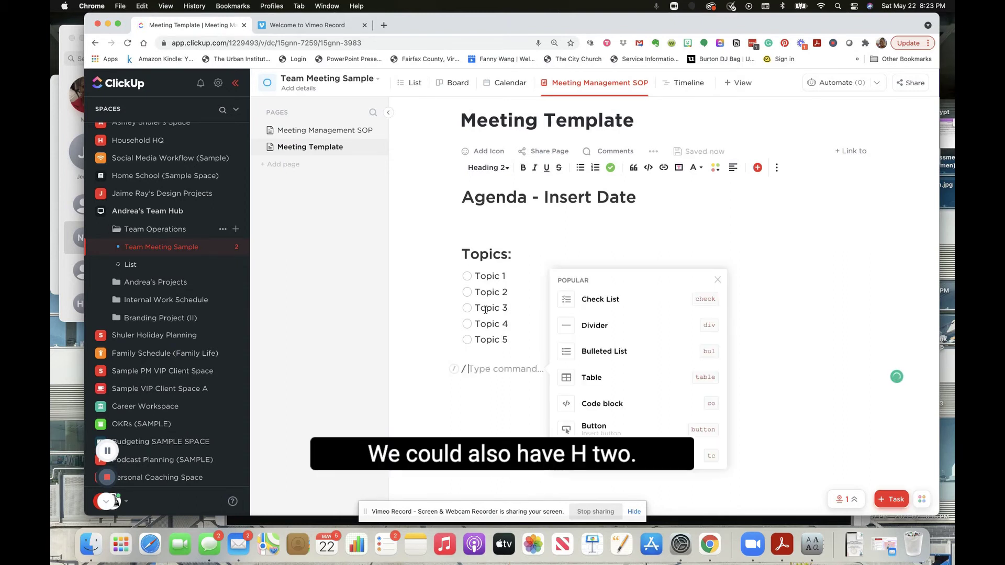
{"action": "key", "text": "Return"}
{"action": "type", "text": "Who"}
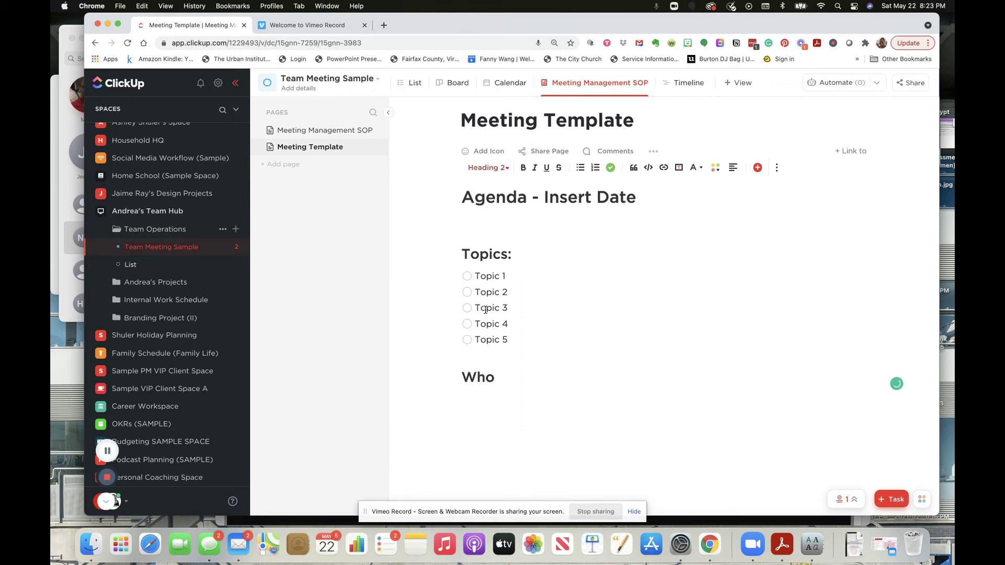
{"action": "type", "text": "'s A"}
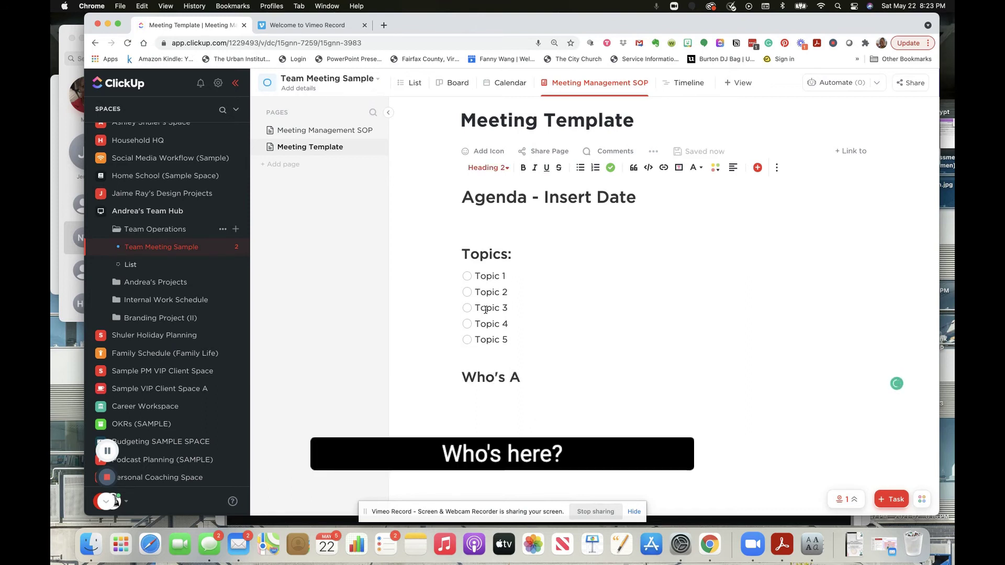
{"action": "key", "text": "BackSpace"}
{"action": "type", "text": "Here"}
{"action": "key", "text": "Return"}
Insert a table under Who's Here with the header cells Person and Role
{"action": "type", "text": "/"}
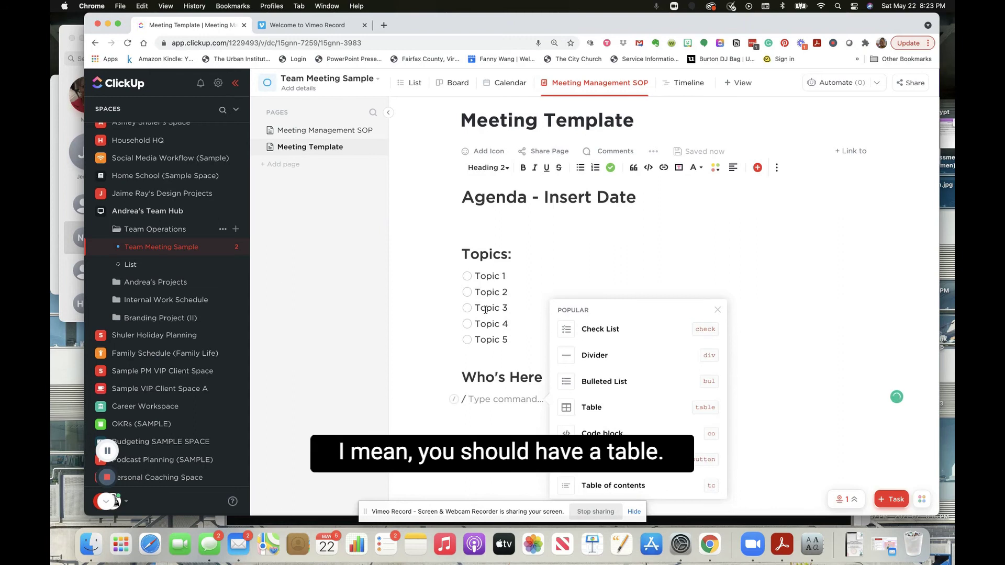
{"action": "type", "text": "tab"}
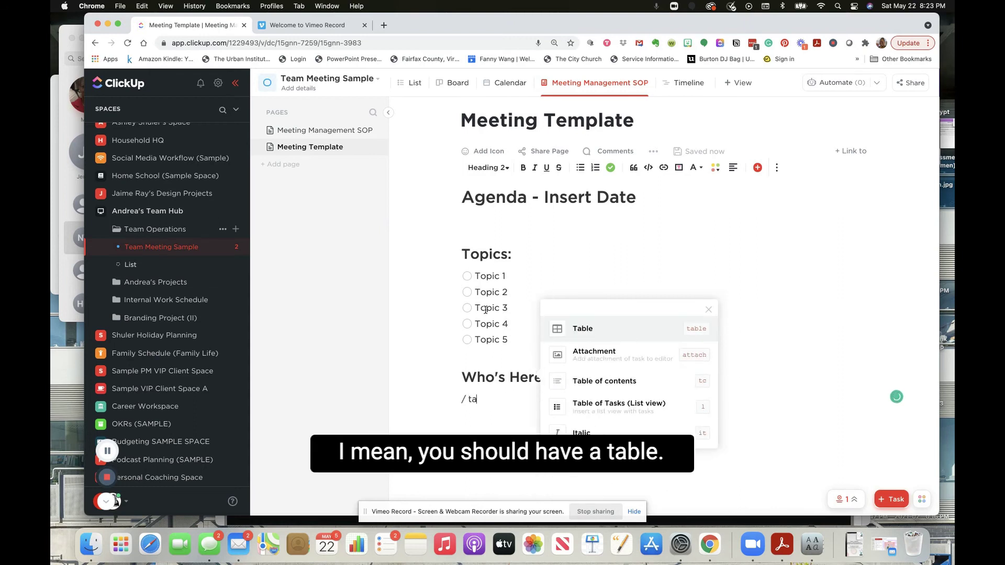
{"action": "key", "text": "Return"}
{"action": "type", "text": "Person"}
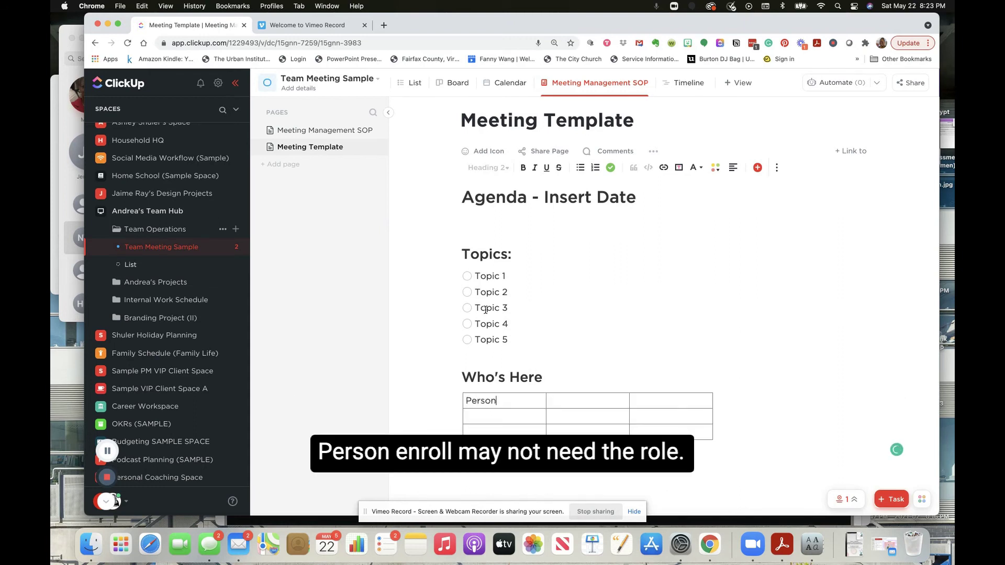
{"action": "key", "text": "Tab"}
{"action": "type", "text": "Role"}
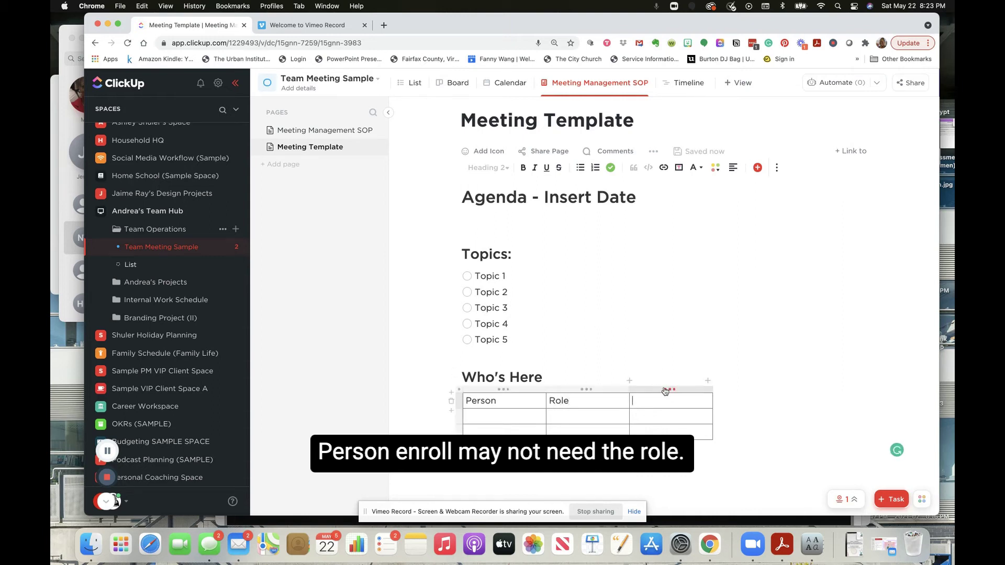
Delete the empty third column from the Who's Here table
{"action": "right_click", "coordinate": [670, 390]}
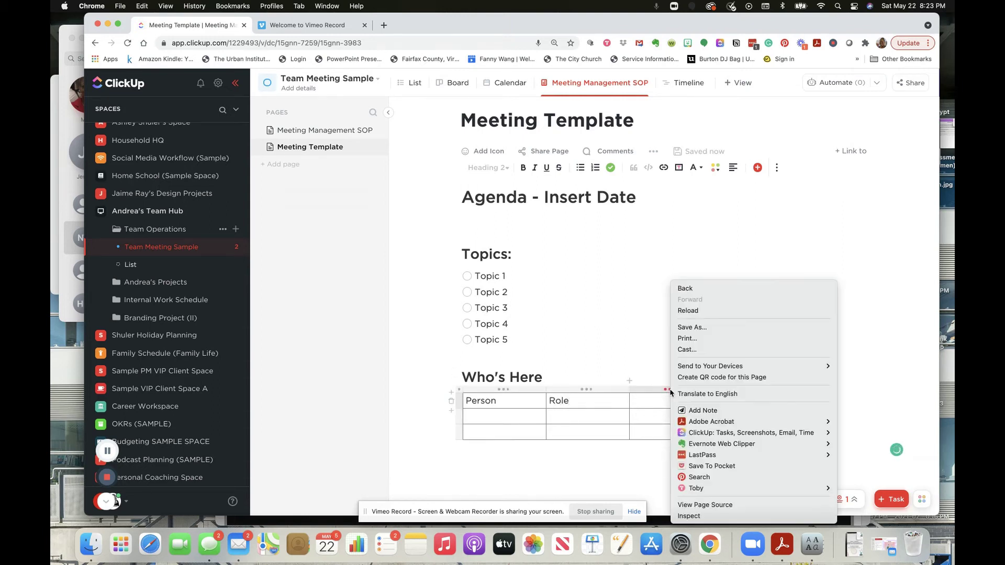
{"action": "key", "text": "Escape"}
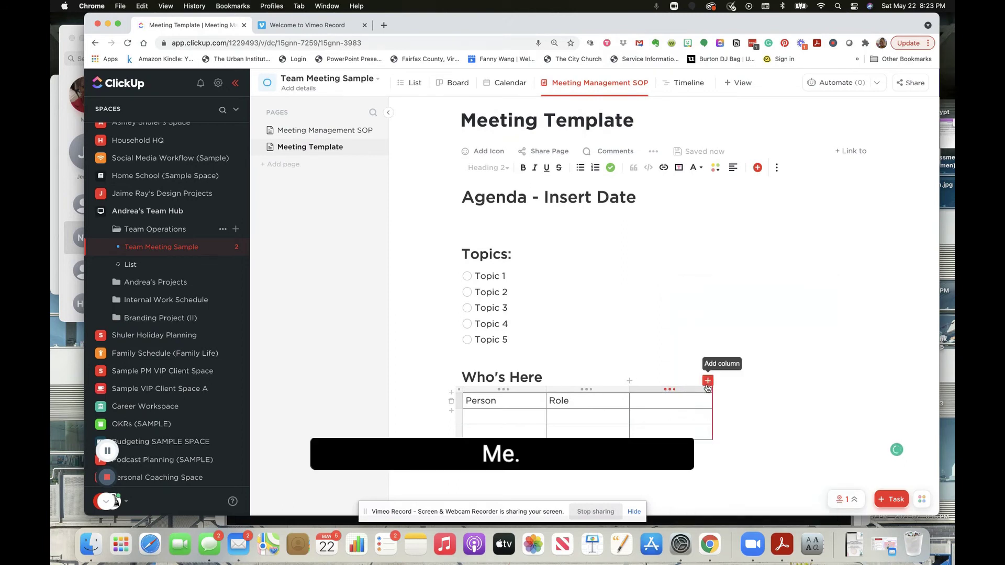
{"action": "right_click", "coordinate": [689, 388]}
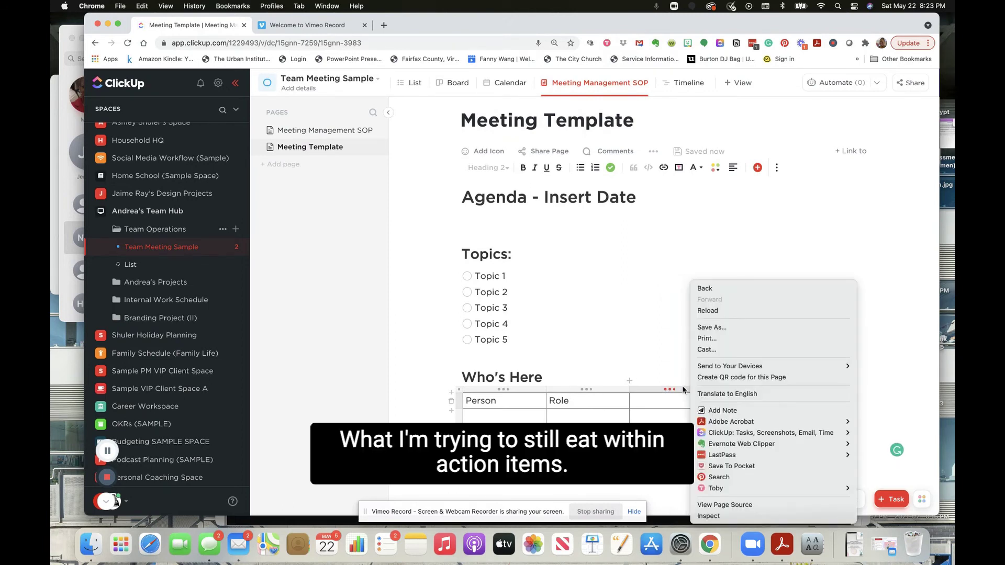
{"action": "key", "text": "Escape"}
{"action": "right_click", "coordinate": [684, 391]}
{"action": "key", "text": "Escape"}
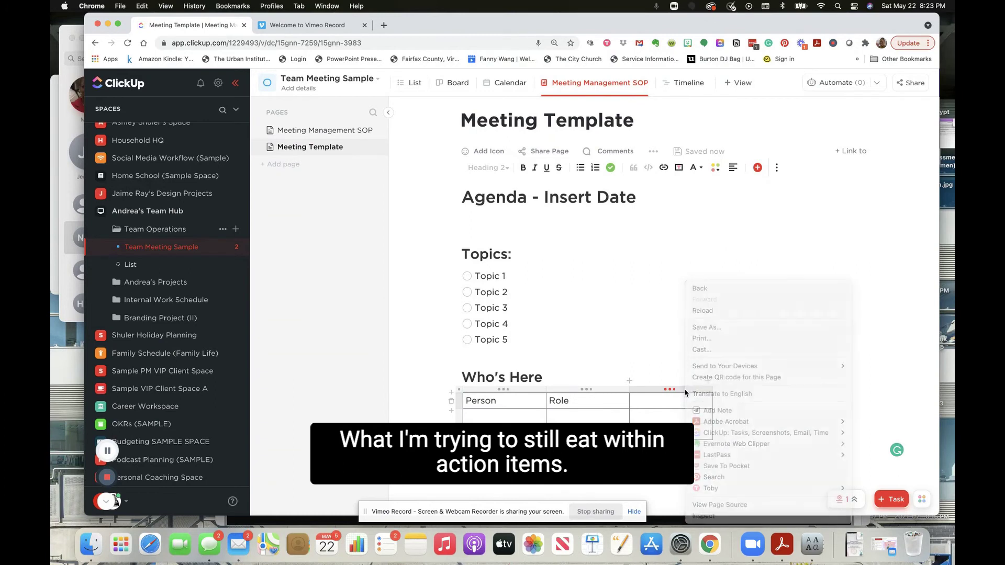
{"action": "left_click", "coordinate": [685, 392]}
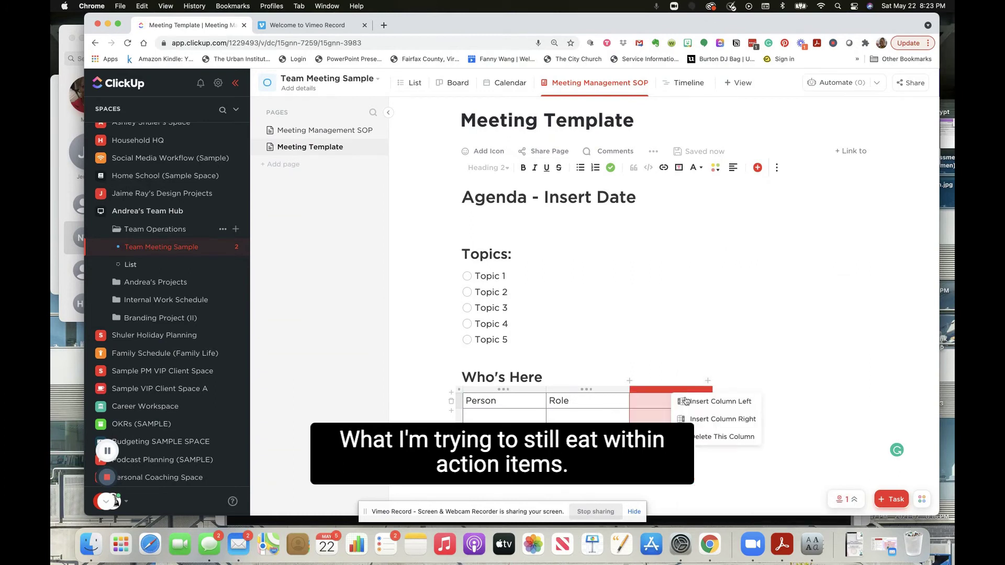
{"action": "left_click", "coordinate": [723, 436]}
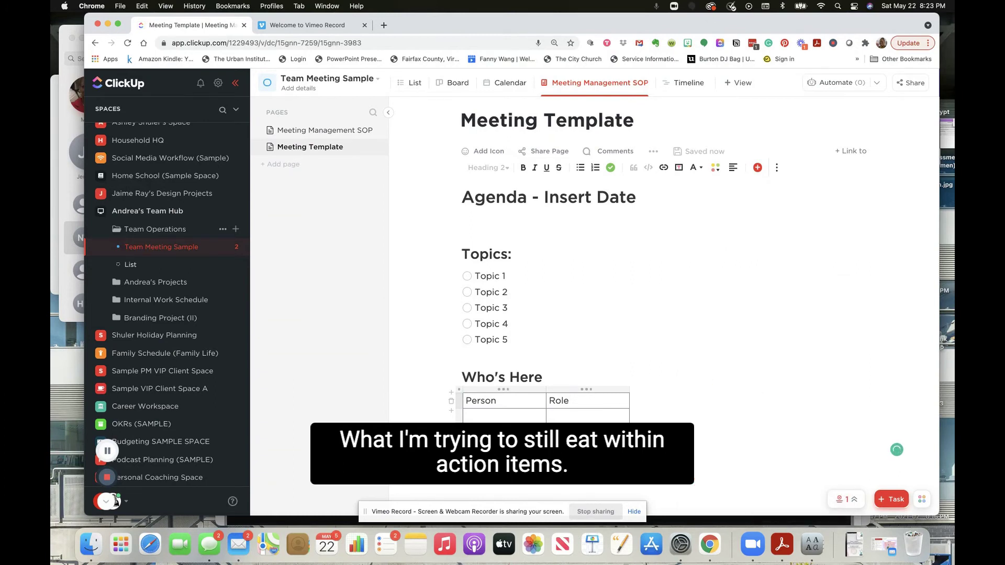
{"action": "left_click", "coordinate": [471, 452]}
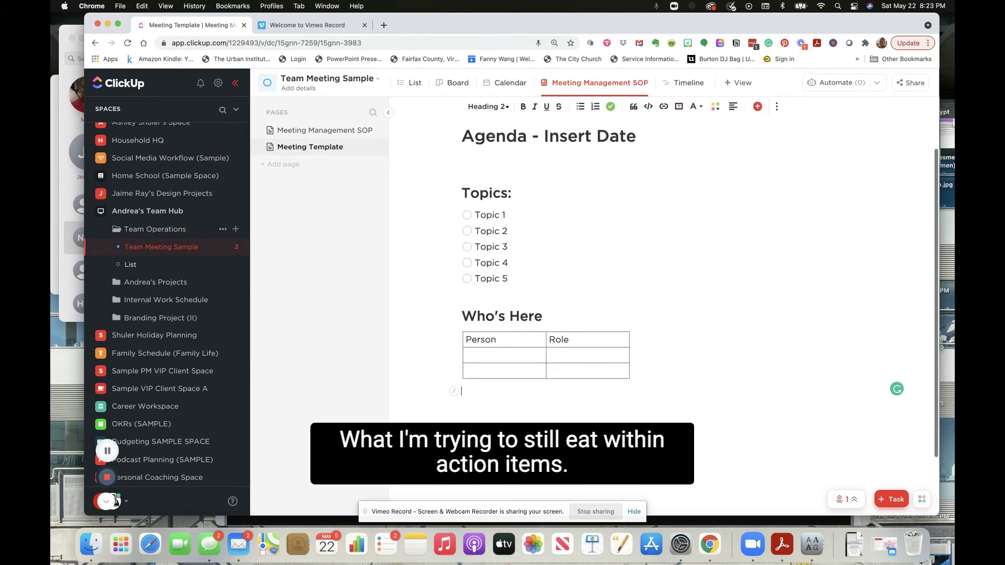
{"action": "left_click", "coordinate": [556, 291]}
Add an 'Action Items' Heading 2 between the topics and Who's Here
{"action": "key", "text": "Return"}
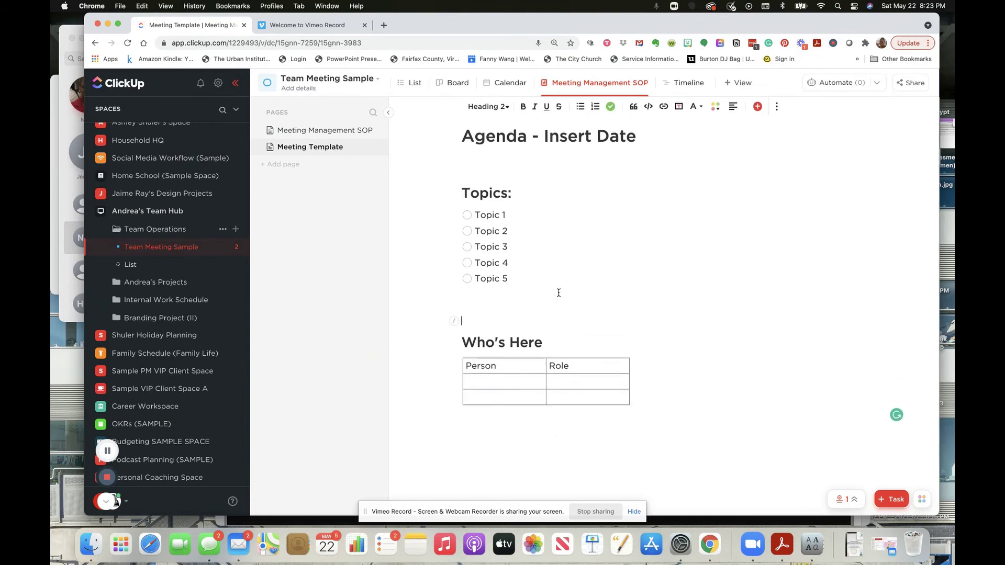
{"action": "left_click", "coordinate": [559, 293]}
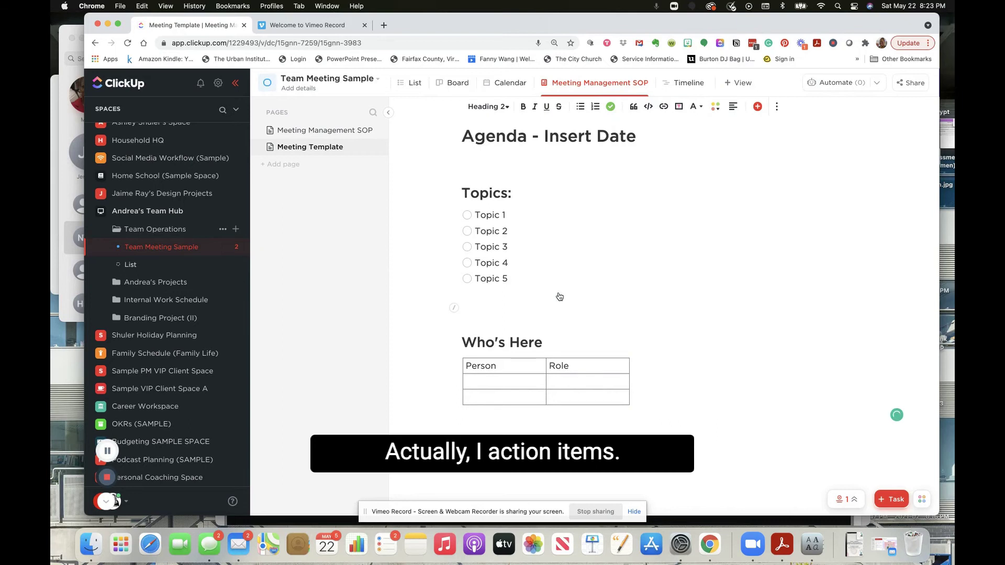
{"action": "type", "text": "/h2"}
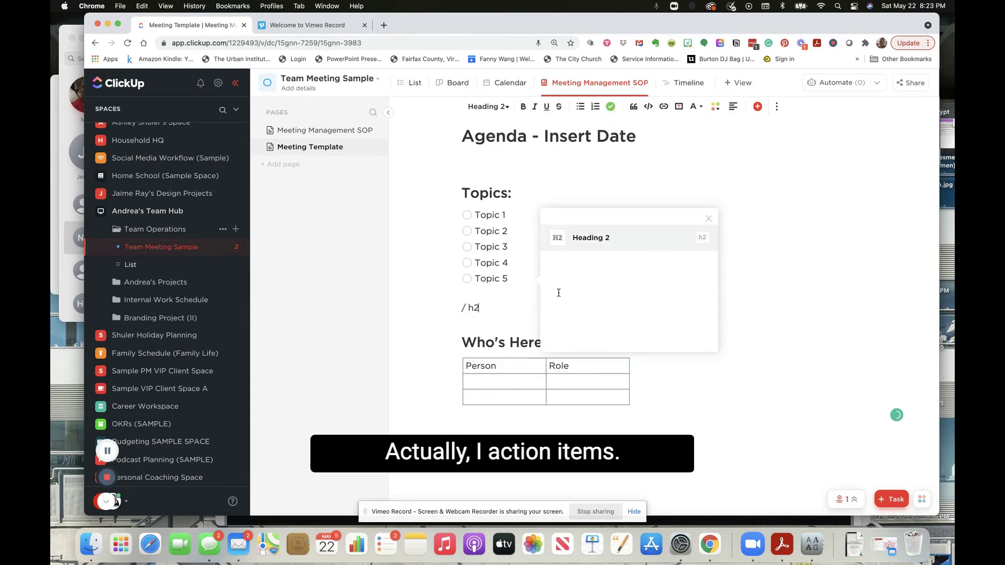
{"action": "key", "text": "Return"}
{"action": "type", "text": "Action Items"}
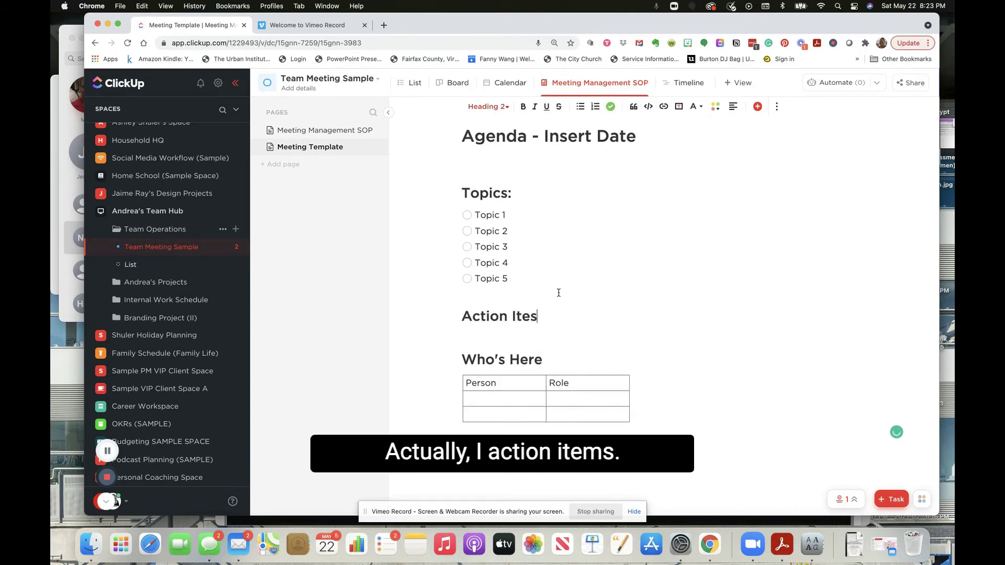
{"action": "key", "text": "Return"}
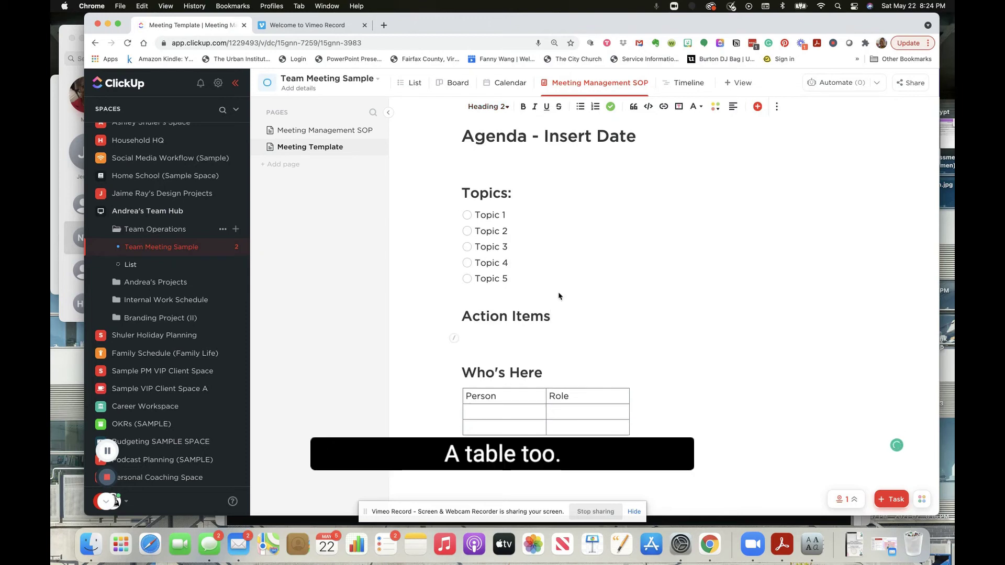
Insert a table under Action Items headed Person, Action Item and Deadline
{"action": "type", "text": "/ table"}
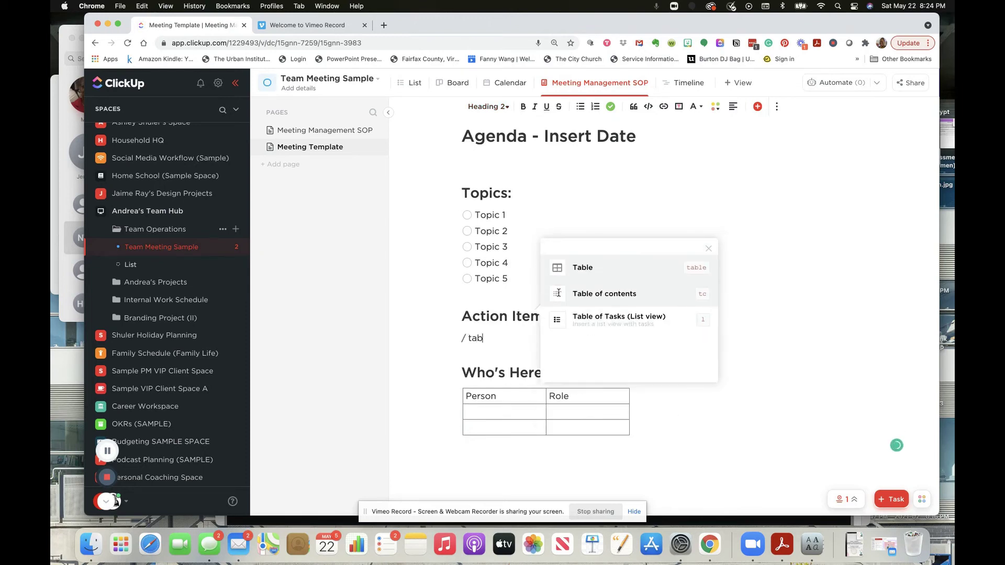
{"action": "key", "text": "Return"}
{"action": "type", "text": "Person"}
{"action": "key", "text": "Tab"}
{"action": "type", "text": "A"}
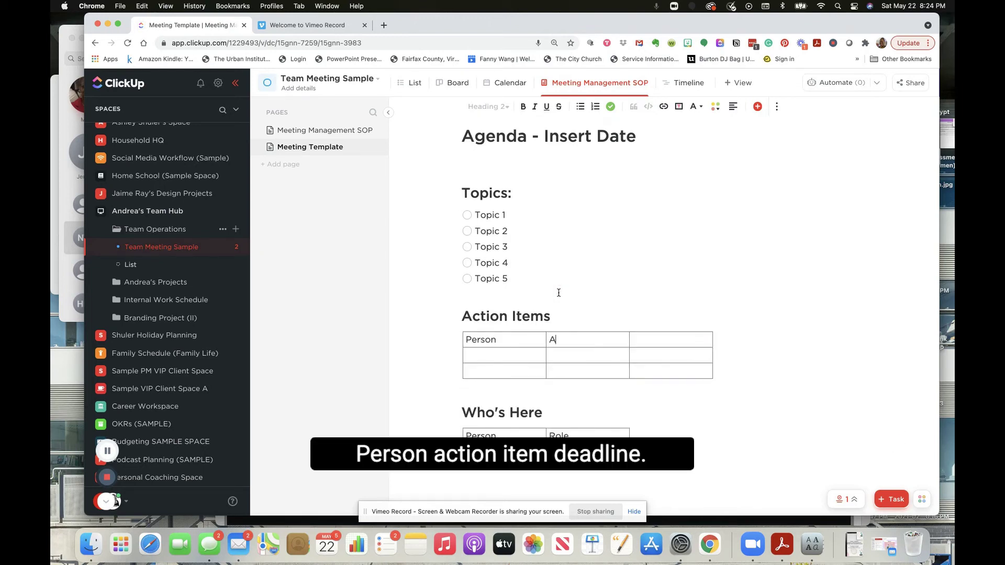
{"action": "type", "text": "ction"}
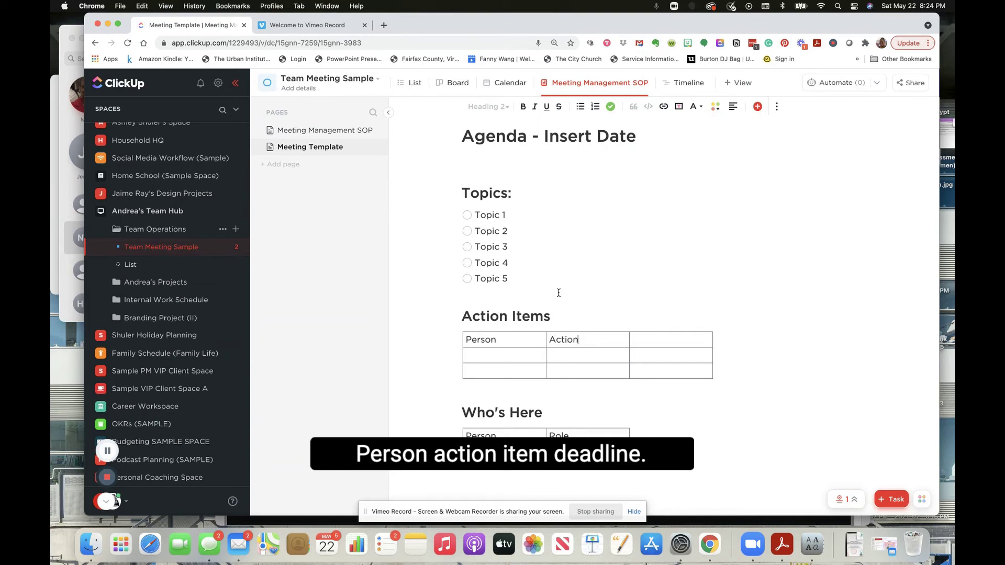
{"action": "type", "text": " Item"}
{"action": "type", "text": "Deadline"}
{"action": "scroll", "coordinate": [558, 292], "scroll_direction": "up", "scroll_amount": 2}
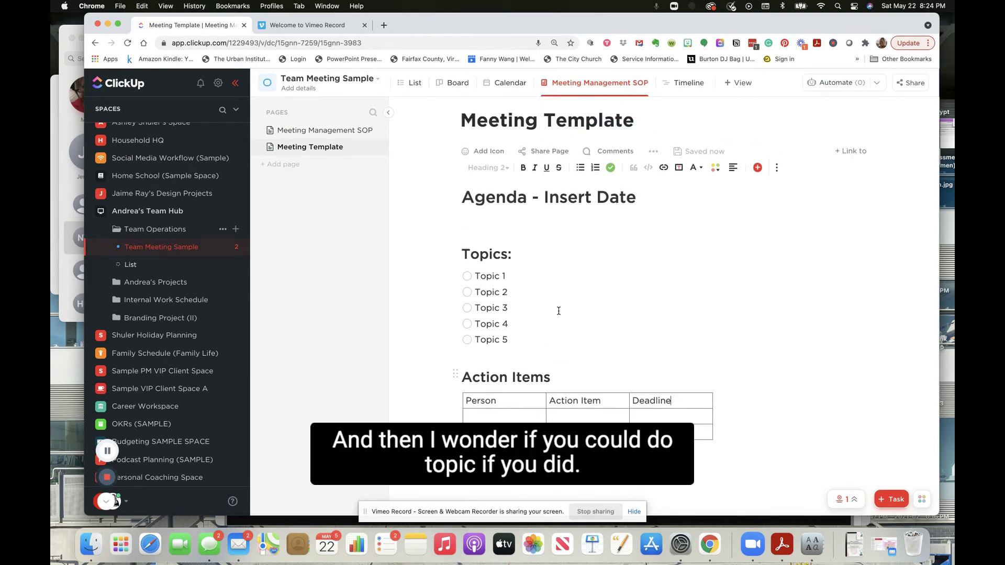
Remove the stray empty checklist item and add a 'Meeting Notes:' Heading 2 below Topic 5
{"action": "left_click", "coordinate": [565, 278]}
{"action": "key", "text": "Return"}
{"action": "key", "text": "Return"}
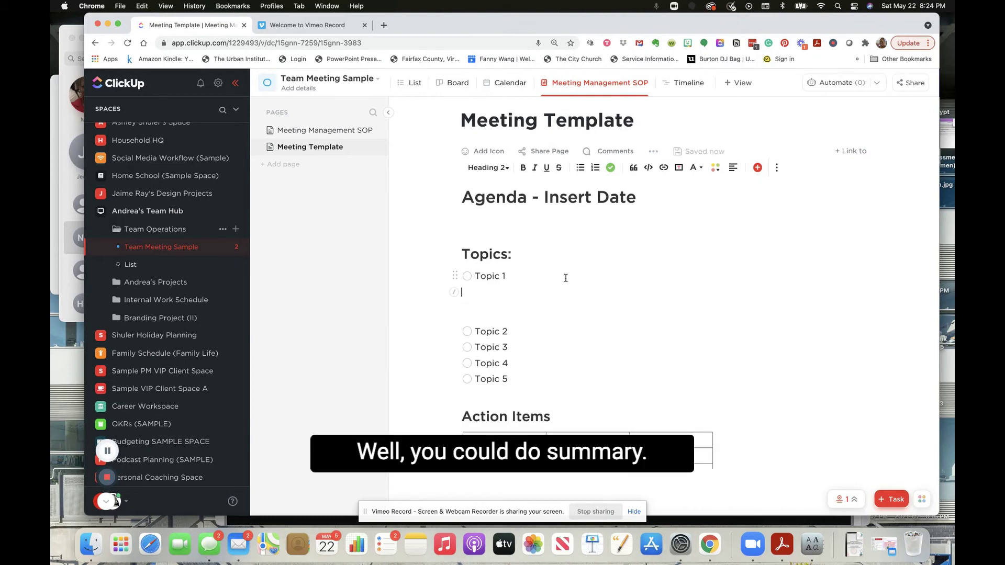
{"action": "key", "text": "BackSpace"}
{"action": "key", "text": "BackSpace"}
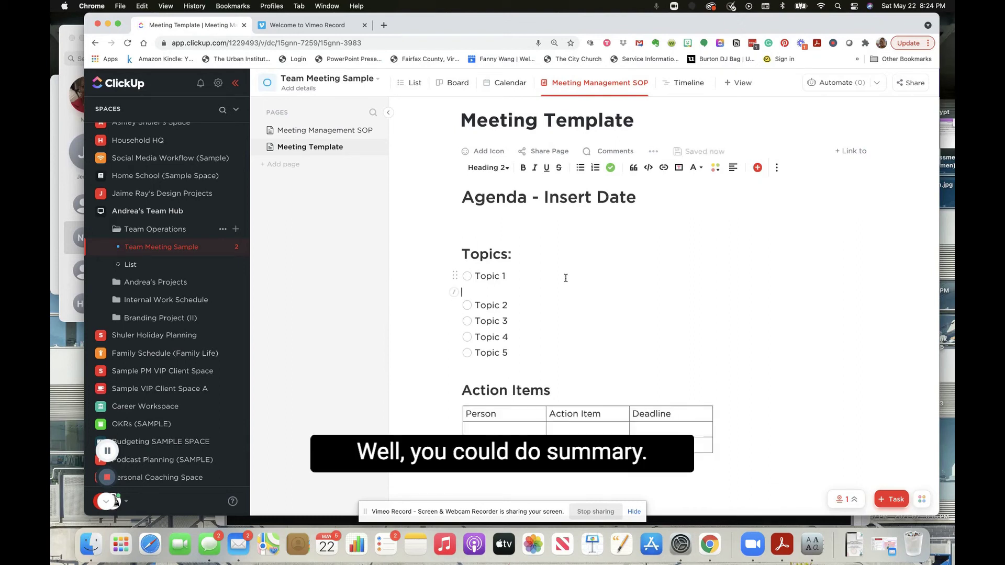
{"action": "key", "text": "BackSpace"}
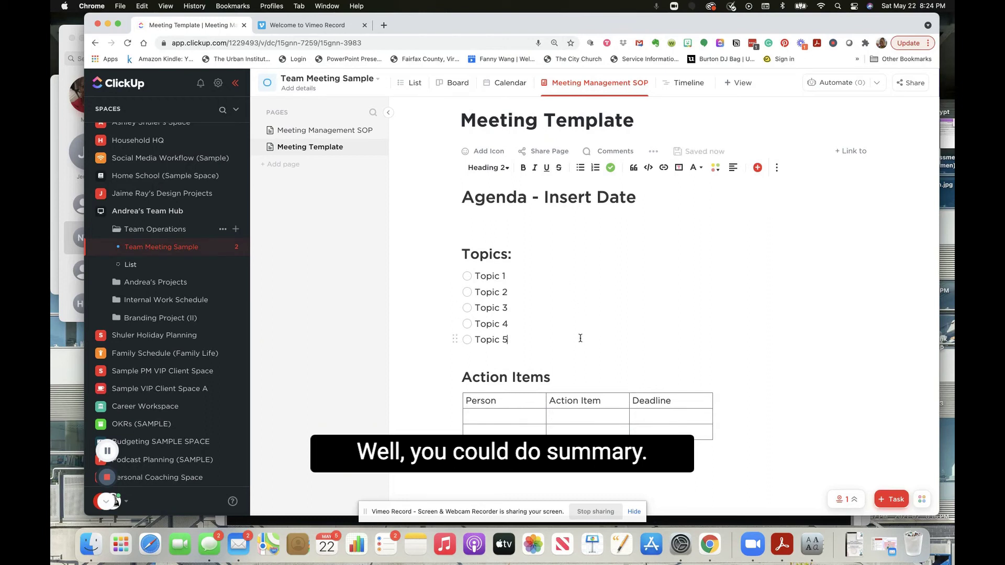
{"action": "left_click", "coordinate": [579, 351]}
{"action": "key", "text": "Return"}
{"action": "type", "text": "/h2"}
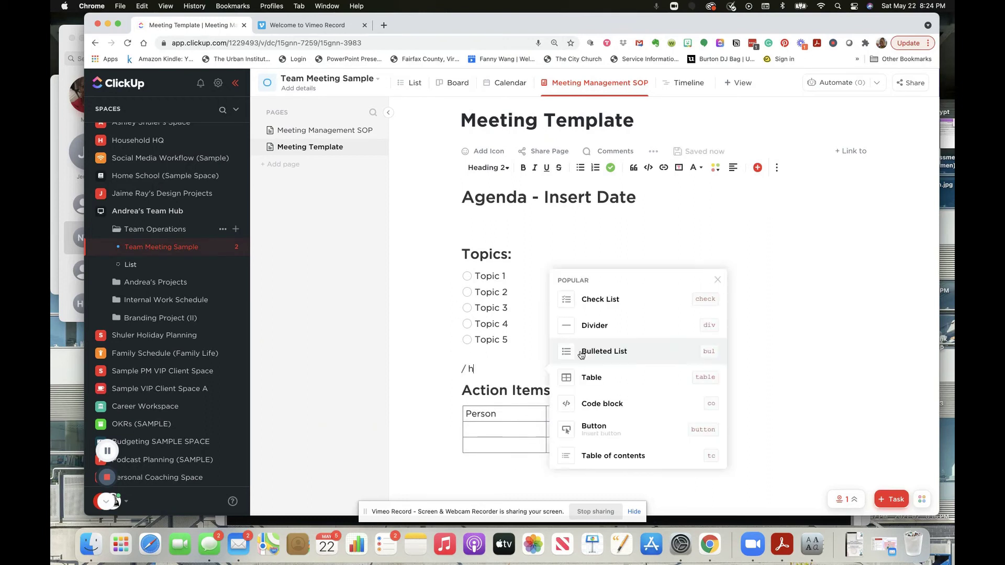
{"action": "key", "text": "Return"}
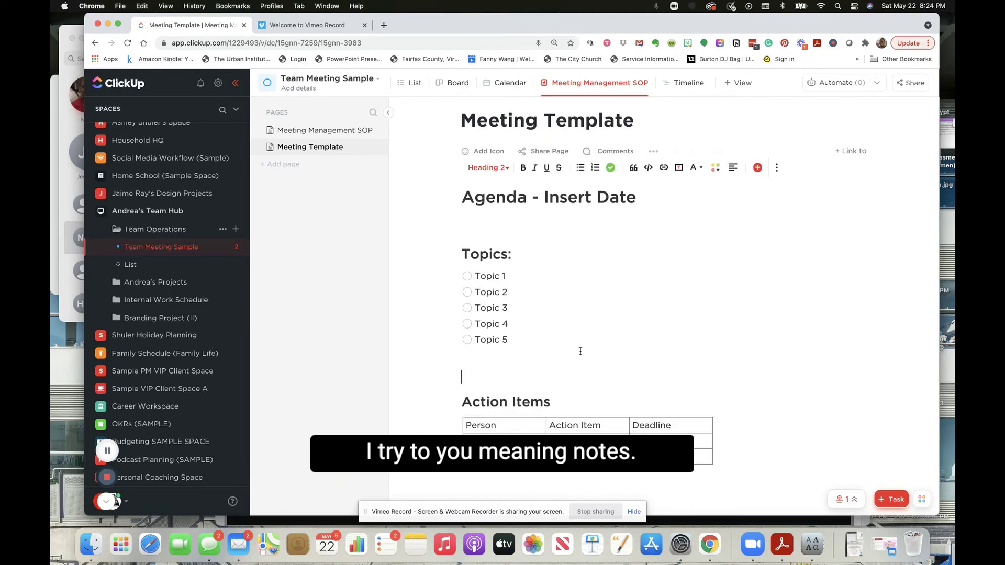
{"action": "type", "text": "Meeti"}
{"action": "type", "text": "ng Notes:"}
{"action": "key", "text": "Return"}
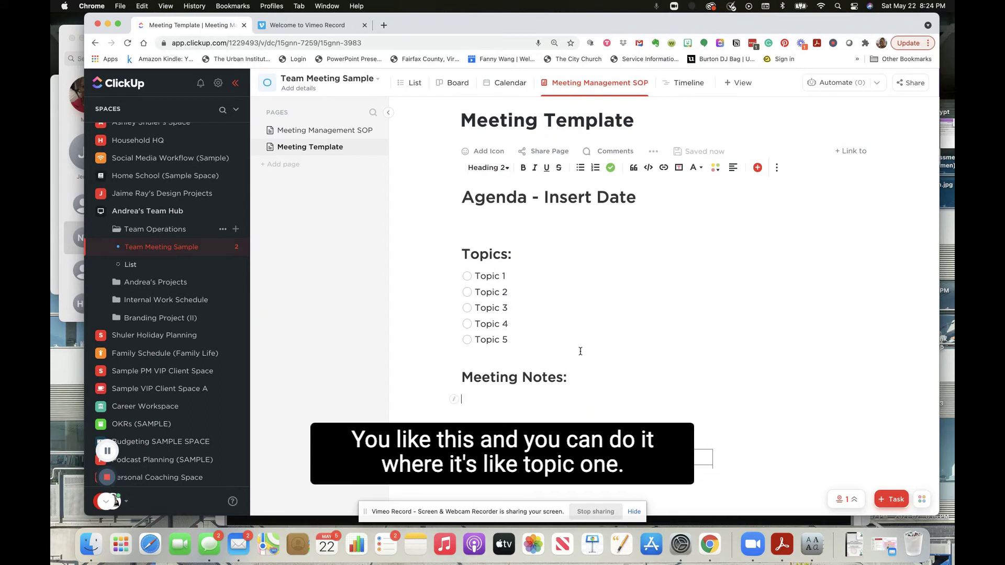
Type Topic 1 under Meeting Notes and turn it into a yellow banner
{"action": "type", "text": "Topic 1"}
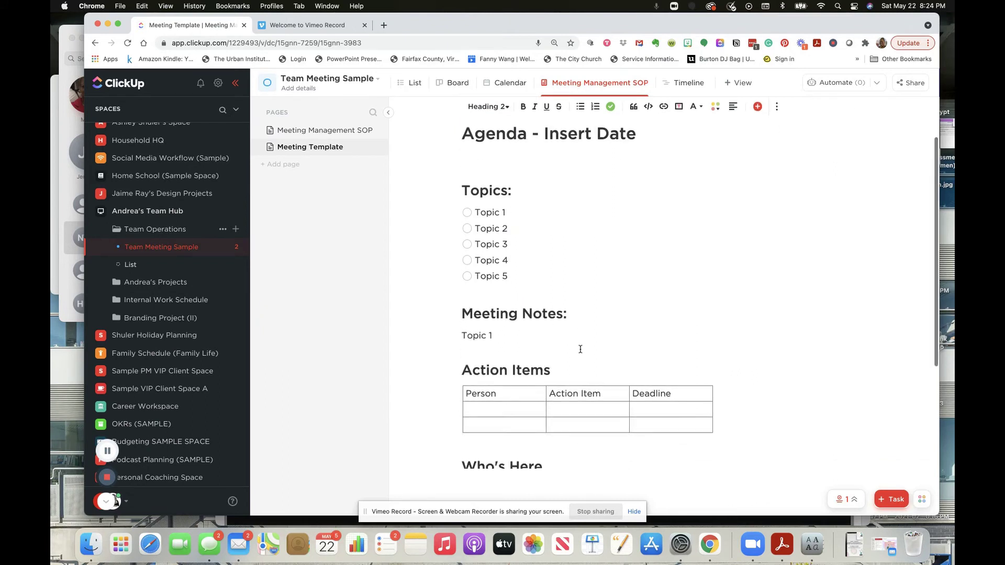
{"action": "scroll", "coordinate": [580, 350], "scroll_direction": "down", "scroll_amount": 3}
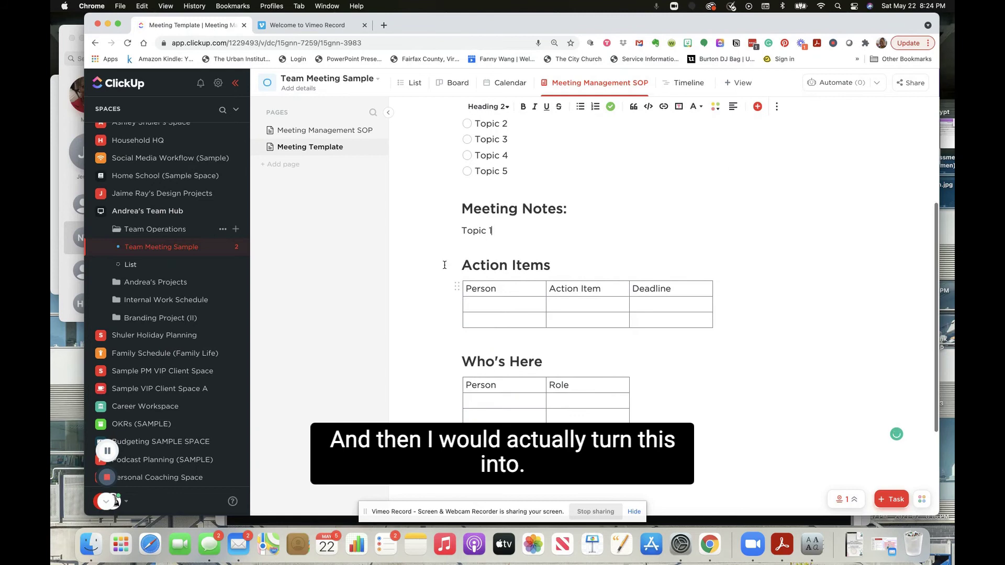
{"action": "left_click", "coordinate": [455, 230]}
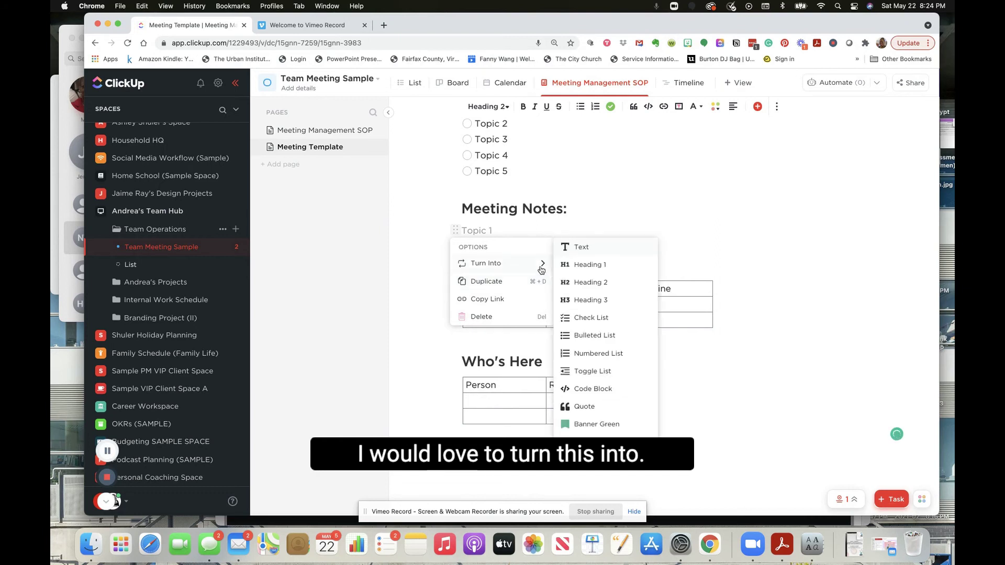
{"action": "mouse_move", "coordinate": [542, 264]}
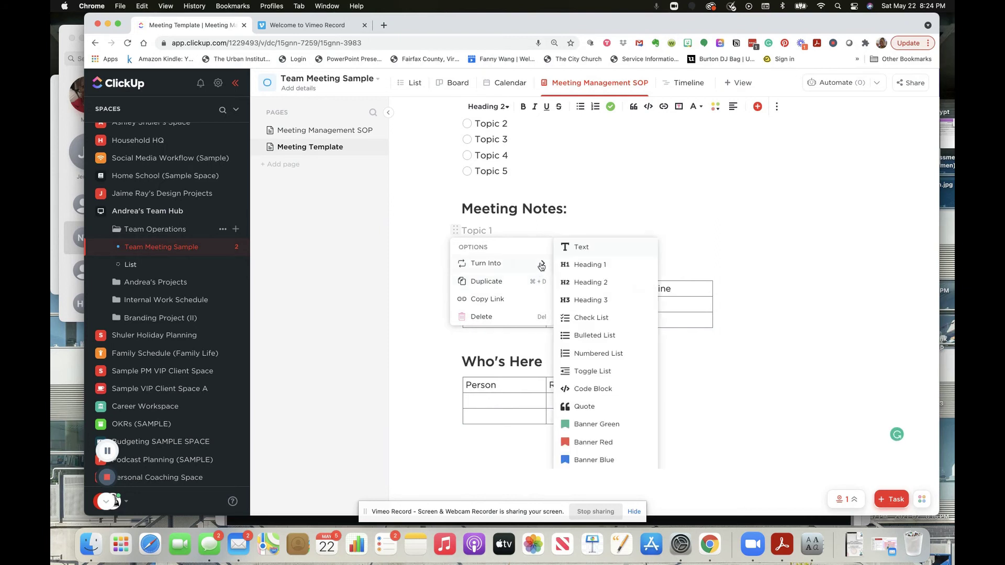
{"action": "scroll", "coordinate": [575, 434], "scroll_direction": "down", "scroll_amount": 2}
{"action": "left_click", "coordinate": [581, 426]}
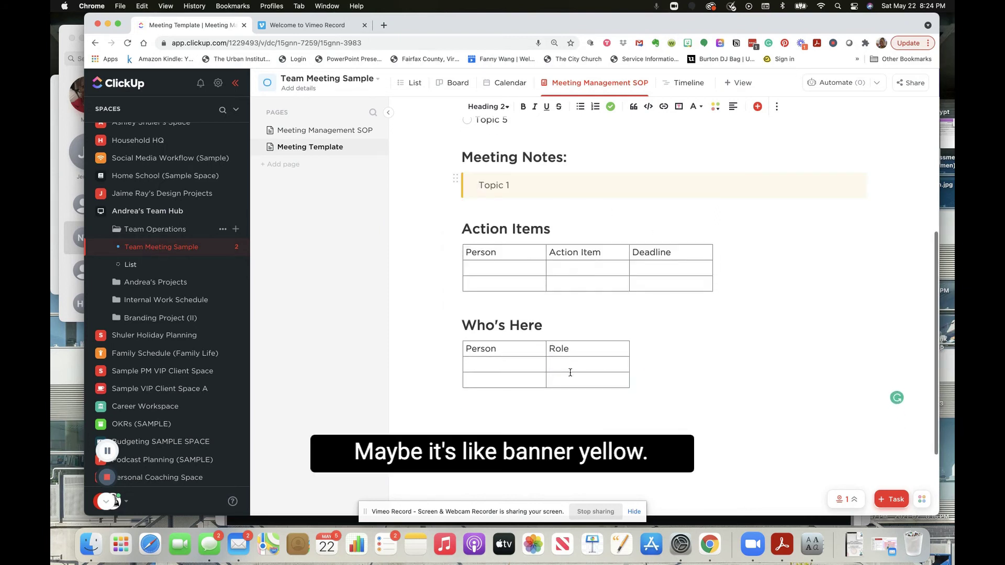
Add Topic 2 and Topic 3 lines plus a started Topic 4 line below the banner
{"action": "key", "text": "Return"}
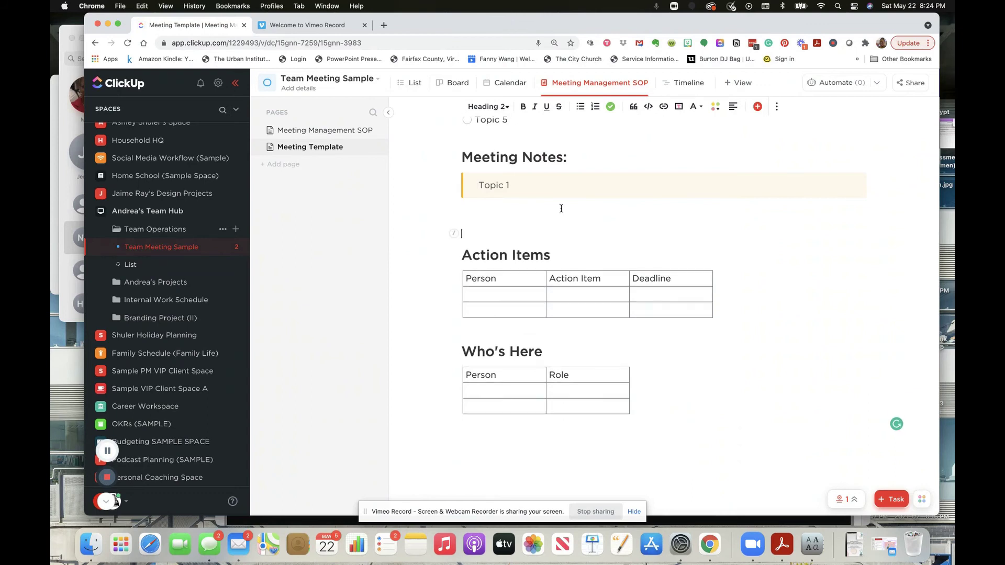
{"action": "type", "text": "Topi"}
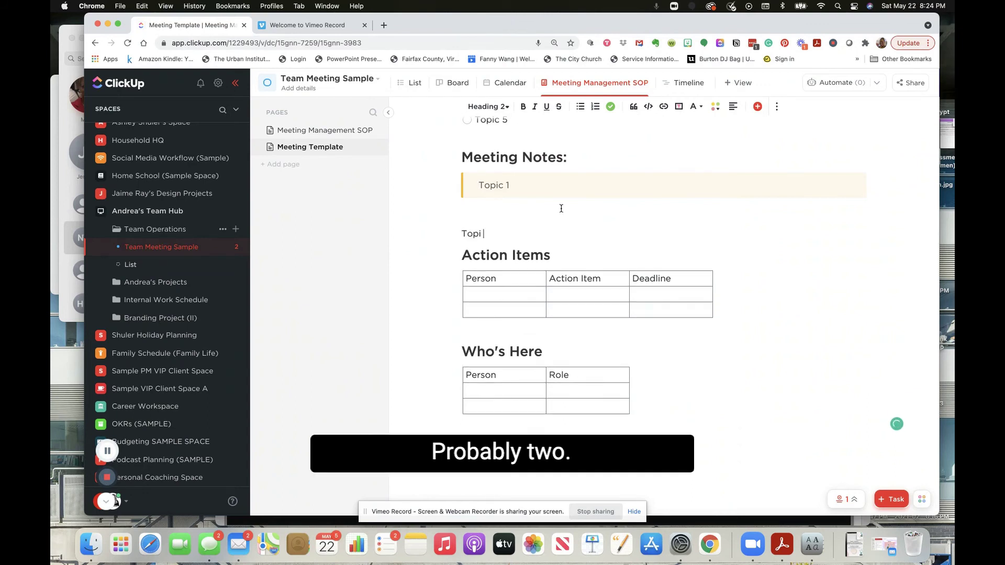
{"action": "type", "text": "c 2"}
{"action": "key", "text": "Return"}
{"action": "key", "text": "BackSpace"}
{"action": "key", "text": "BackSpace"}
{"action": "key", "text": "BackSpace"}
{"action": "key", "text": "BackSpace"}
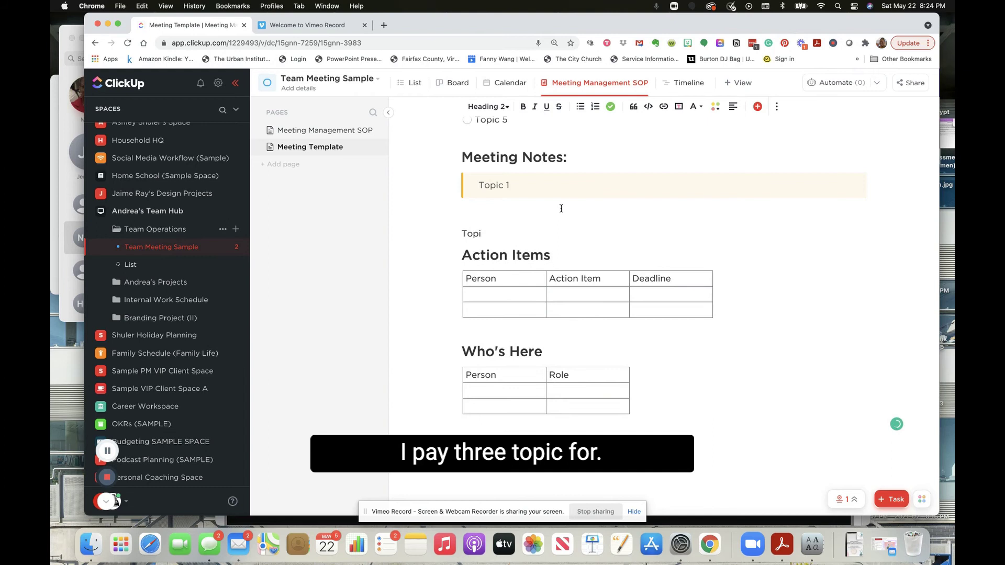
{"action": "type", "text": "c"}
{"action": "key", "text": "Return"}
{"action": "key", "text": "Return"}
{"action": "type", "text": "Top"}
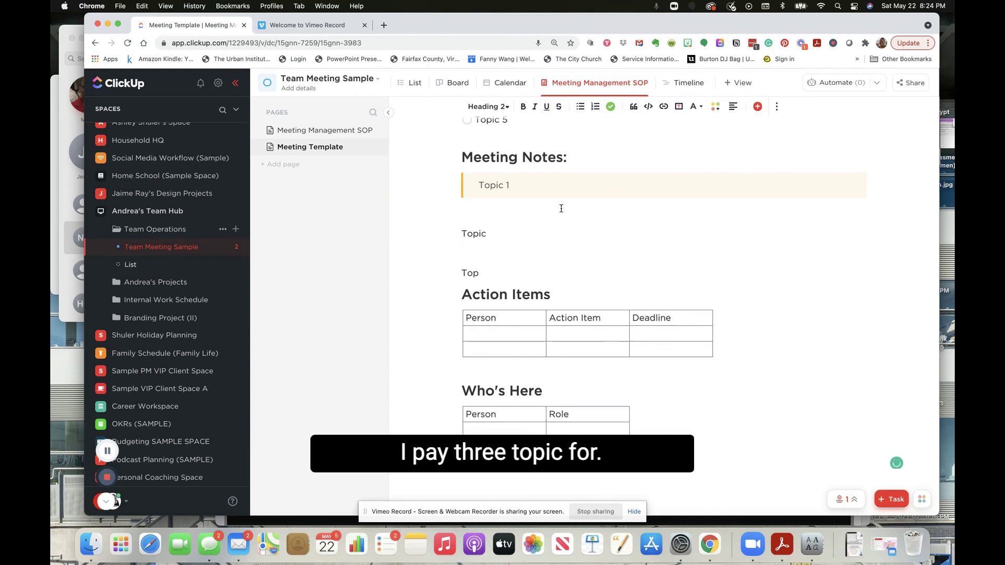
{"action": "type", "text": "ic 23"}
{"action": "key", "text": "BackSpace"}
{"action": "type", "text": "3"}
{"action": "key", "text": "Return"}
{"action": "key", "text": "Return"}
{"action": "type", "text": "Topic 4"}
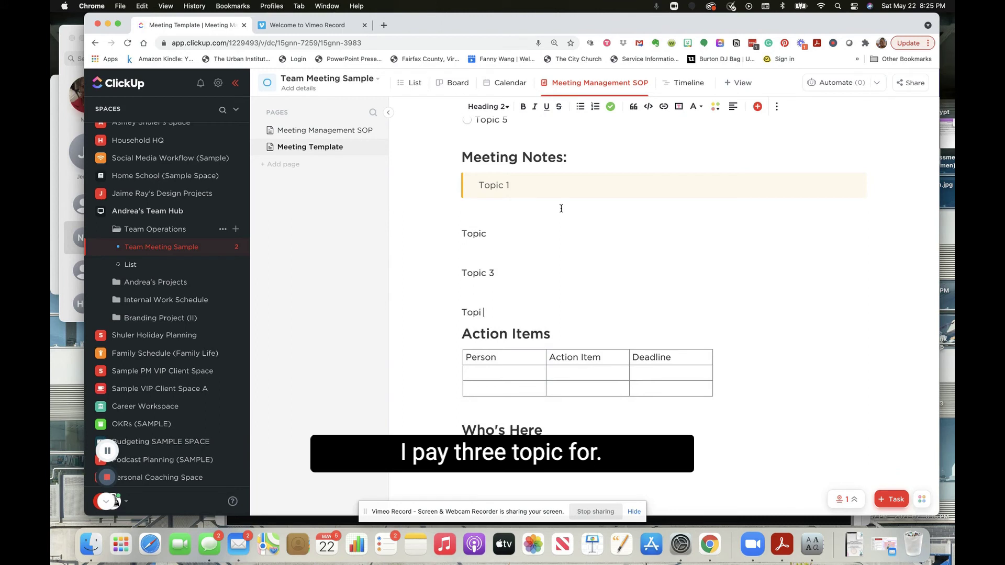
{"action": "left_click", "coordinate": [522, 239]}
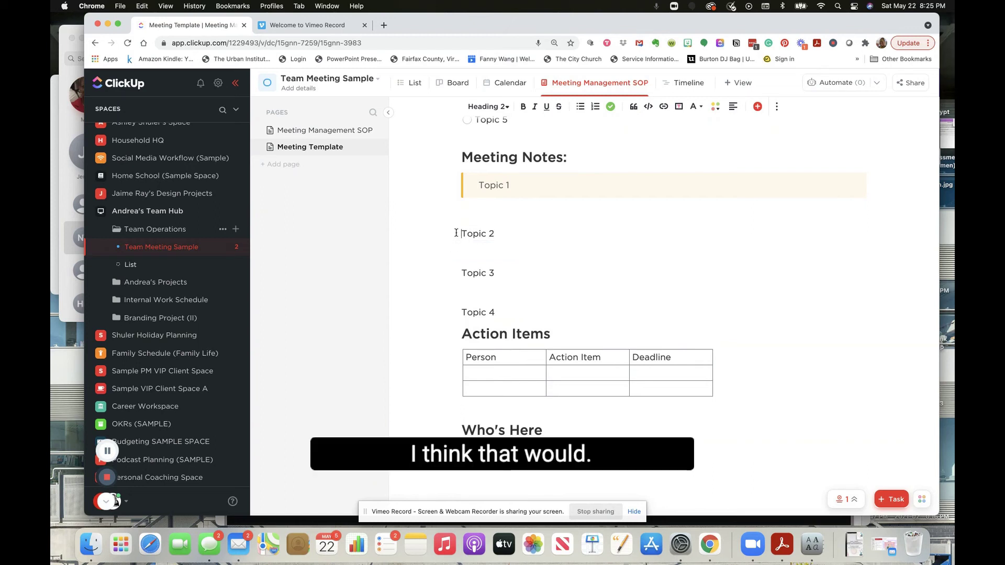
Turn the Topic 2, Topic 3 and Topic 4 lines into yellow banners
{"action": "left_click", "coordinate": [456, 233]}
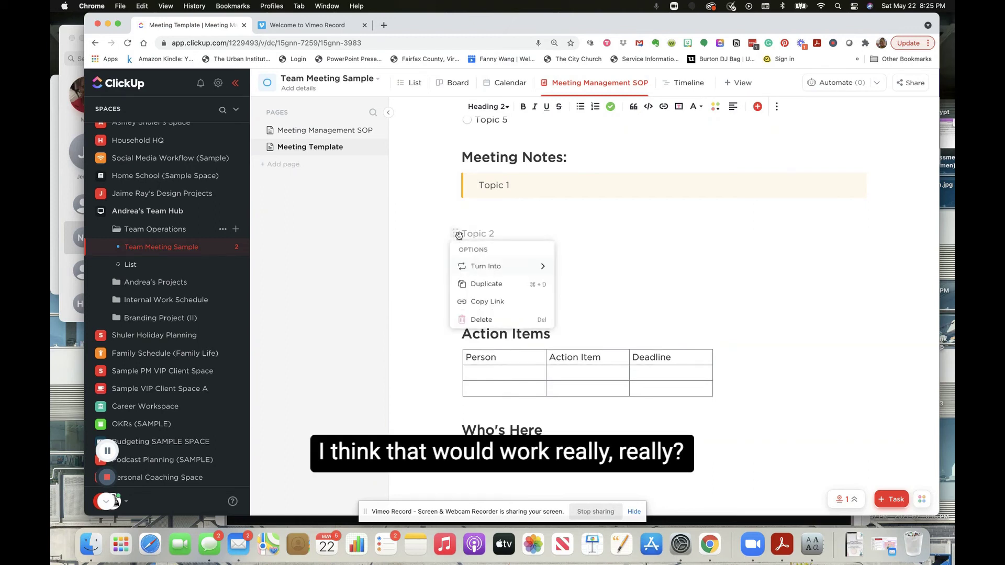
{"action": "mouse_move", "coordinate": [524, 265]}
{"action": "scroll", "coordinate": [594, 365], "scroll_direction": "down", "scroll_amount": 1}
{"action": "scroll", "coordinate": [594, 364], "scroll_direction": "down", "scroll_amount": 3}
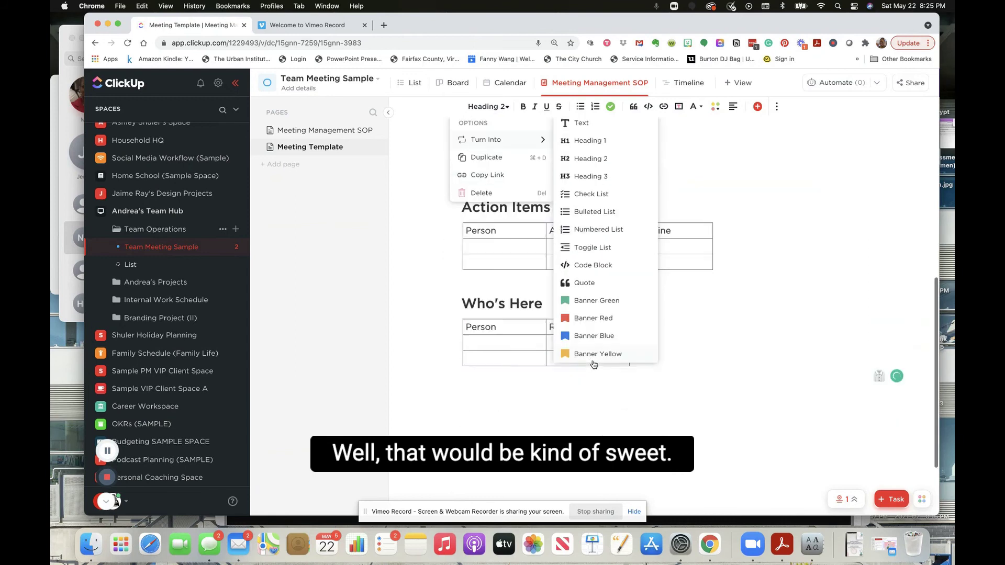
{"action": "left_click", "coordinate": [594, 354]}
{"action": "scroll", "coordinate": [565, 303], "scroll_direction": "up", "scroll_amount": 4}
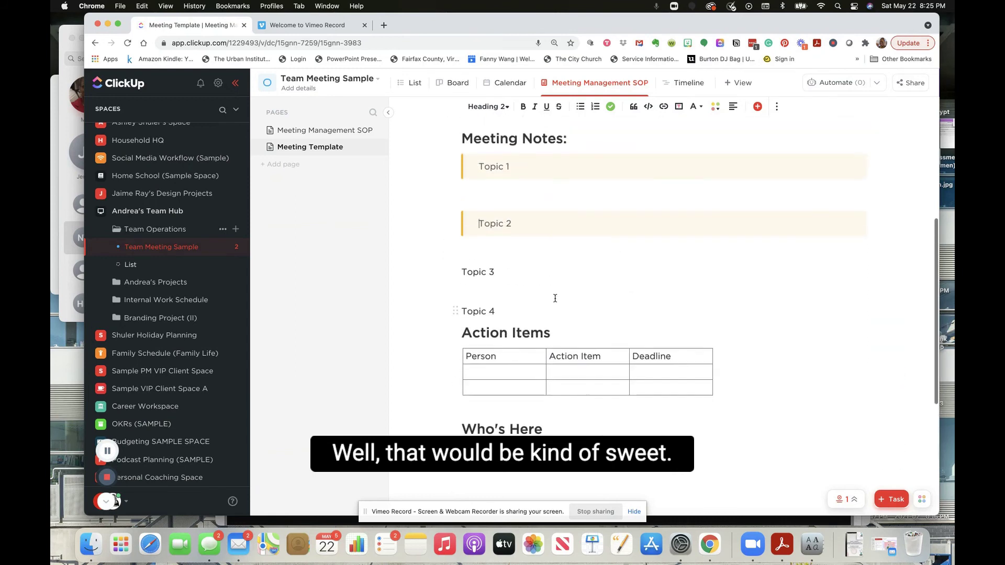
{"action": "left_click", "coordinate": [456, 271]}
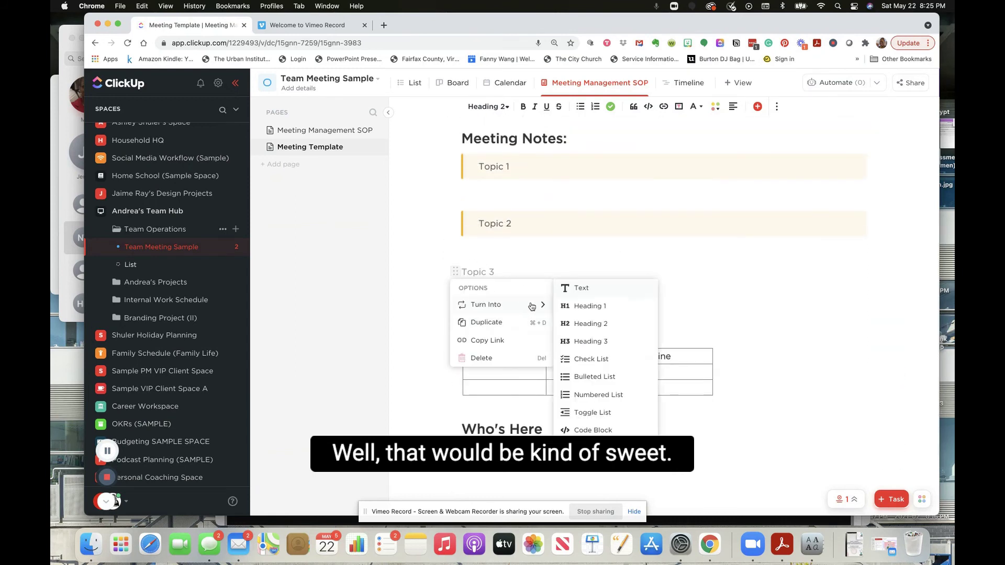
{"action": "mouse_move", "coordinate": [534, 301]}
{"action": "scroll", "coordinate": [591, 391], "scroll_direction": "down", "scroll_amount": 3}
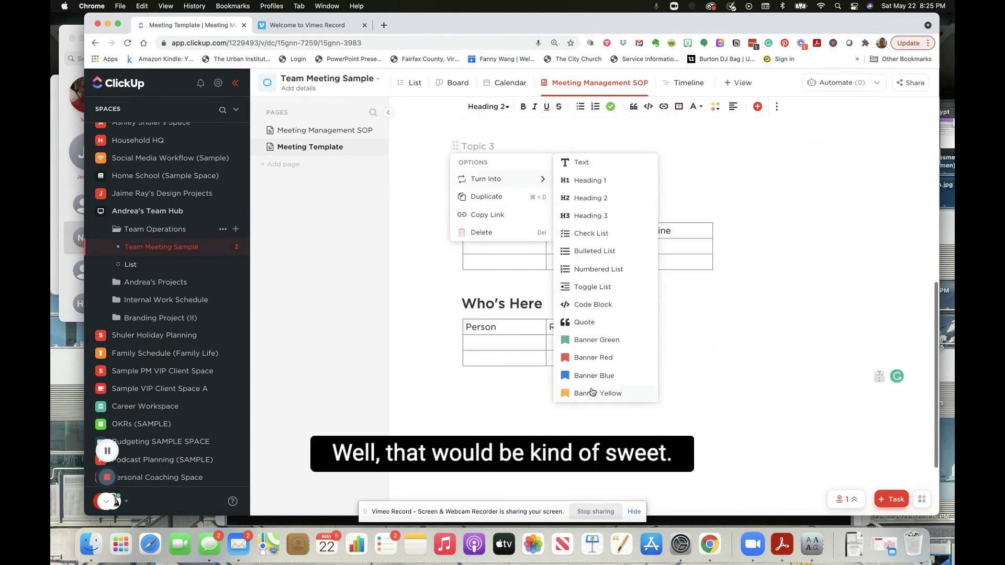
{"action": "left_click", "coordinate": [590, 393]}
{"action": "scroll", "coordinate": [581, 342], "scroll_direction": "up", "scroll_amount": 3}
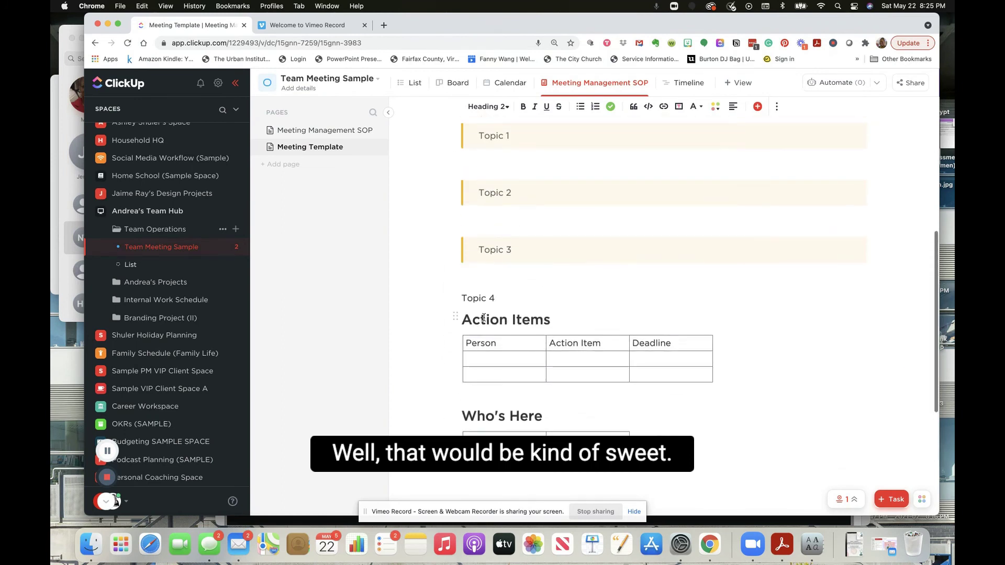
{"action": "left_click", "coordinate": [455, 297]}
{"action": "mouse_move", "coordinate": [528, 331]}
{"action": "scroll", "coordinate": [586, 346], "scroll_direction": "down", "scroll_amount": 4}
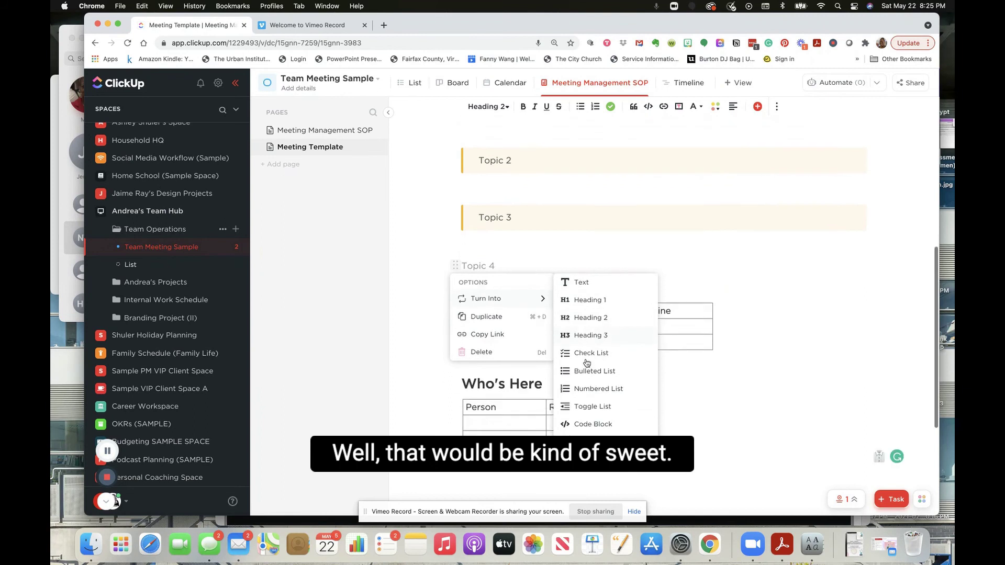
{"action": "left_click", "coordinate": [595, 432]}
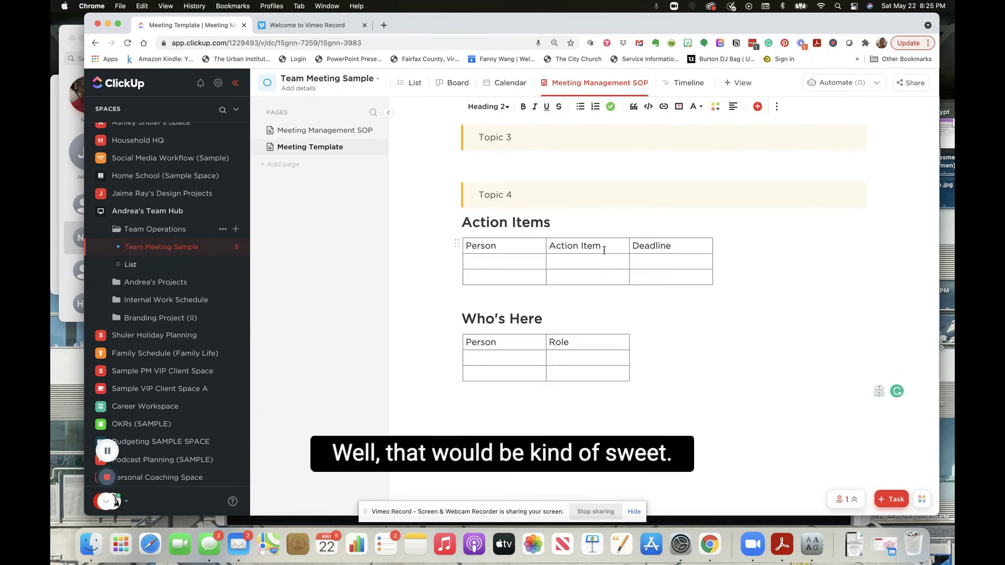
Insert a blank line above the Action Items heading
{"action": "left_click", "coordinate": [461, 222]}
{"action": "key", "text": "Return"}
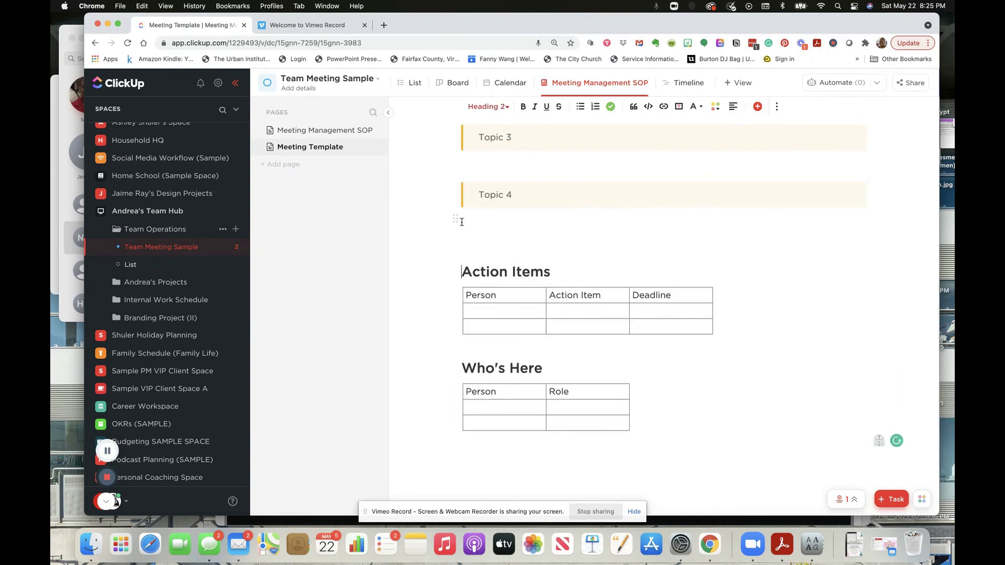
{"action": "scroll", "coordinate": [462, 222], "scroll_direction": "up", "scroll_amount": 7}
{"action": "scroll", "coordinate": [462, 222], "scroll_direction": "down", "scroll_amount": 1}
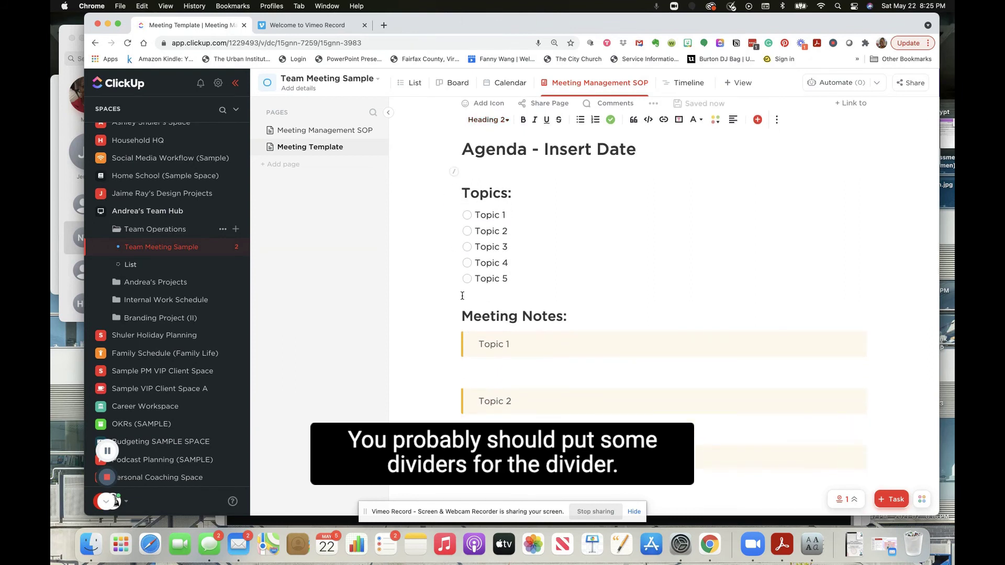
Insert dividers after the Topics checklist, above Action Items, and between the Action Items and Who's Here tables
{"action": "left_click", "coordinate": [462, 296]}
{"action": "key", "text": "Return"}
{"action": "type", "text": "/ di"}
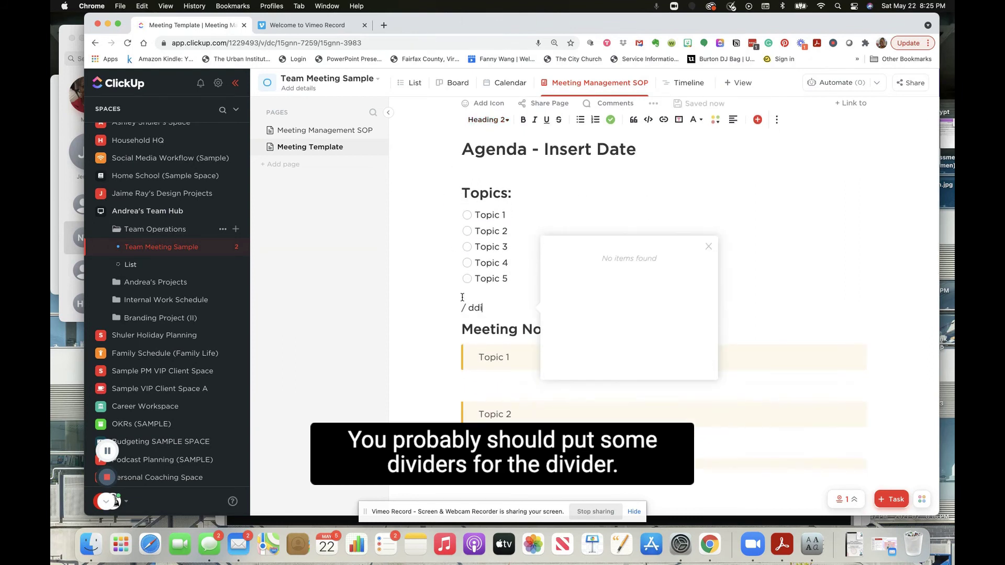
{"action": "key", "text": "Return"}
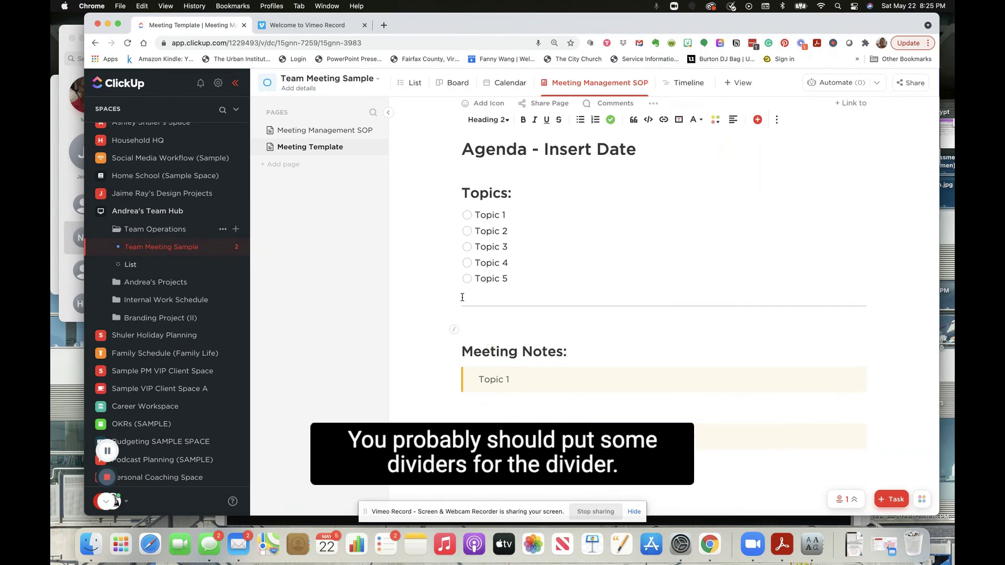
{"action": "scroll", "coordinate": [474, 321], "scroll_direction": "down", "scroll_amount": 1}
{"action": "scroll", "coordinate": [474, 322], "scroll_direction": "down", "scroll_amount": 7}
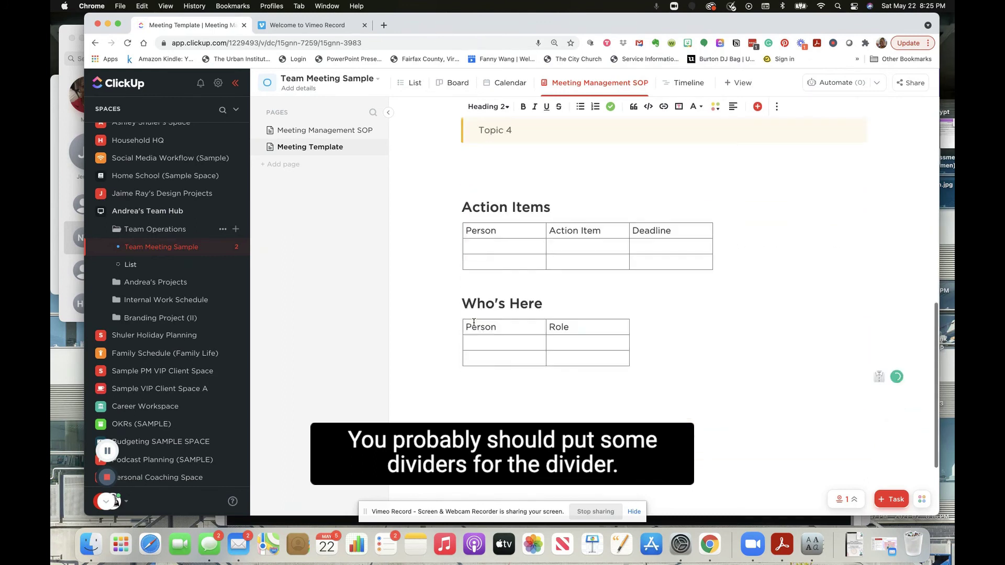
{"action": "left_click", "coordinate": [467, 175]}
{"action": "type", "text": "/div"}
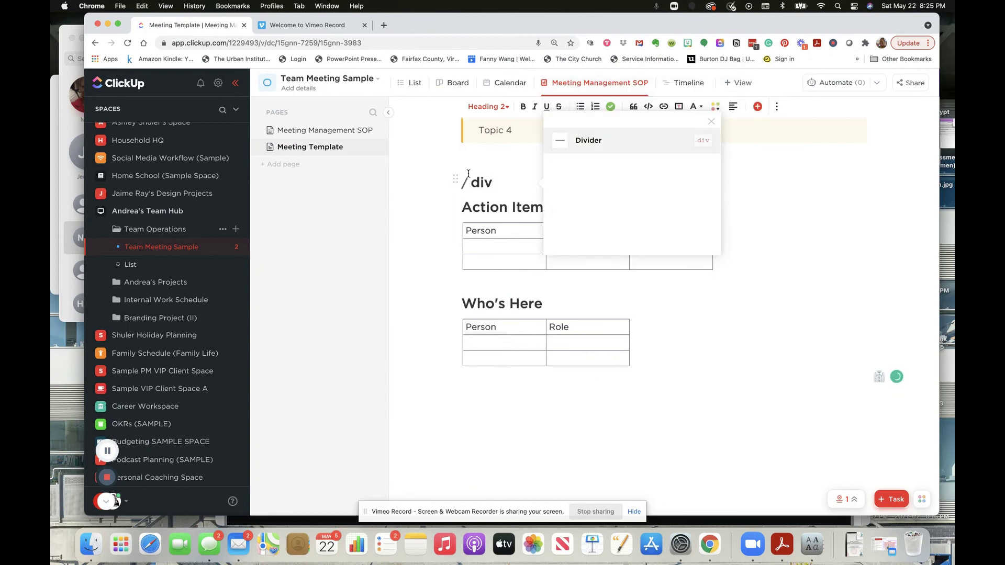
{"action": "key", "text": "Return"}
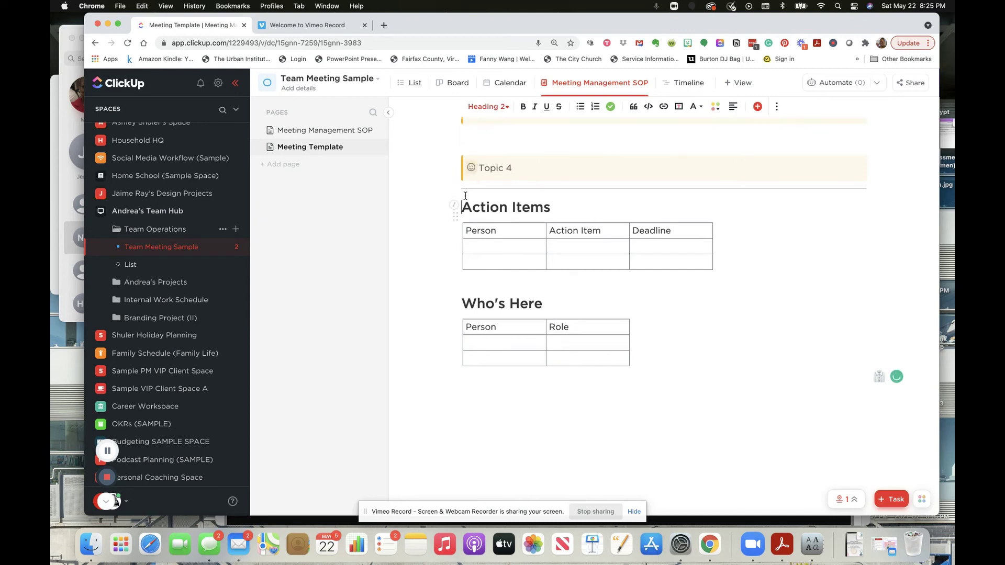
{"action": "left_click", "coordinate": [465, 279]}
{"action": "type", "text": "/d"}
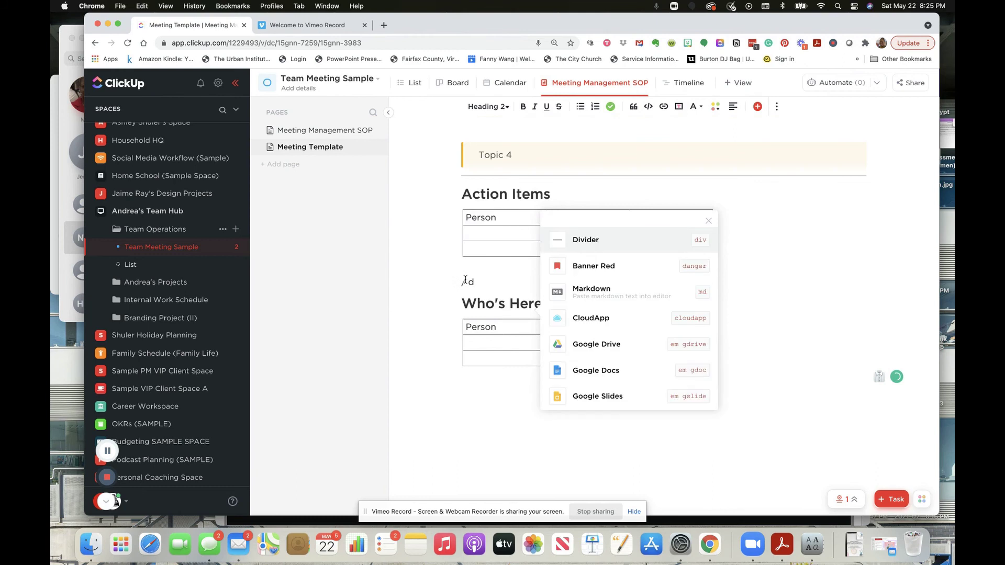
{"action": "type", "text": "iv"}
{"action": "key", "text": "Return"}
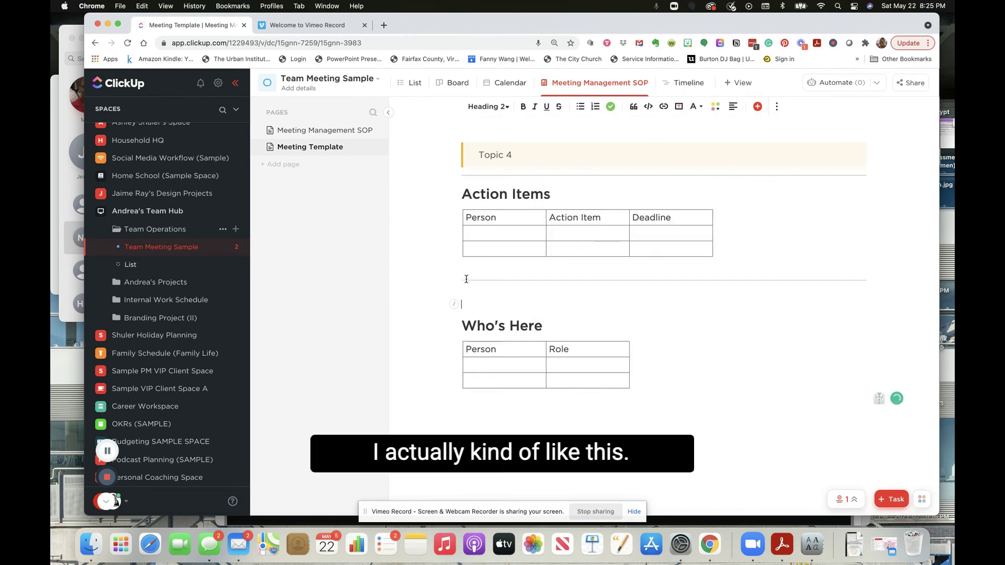
{"action": "scroll", "coordinate": [494, 352], "scroll_direction": "up", "scroll_amount": 8}
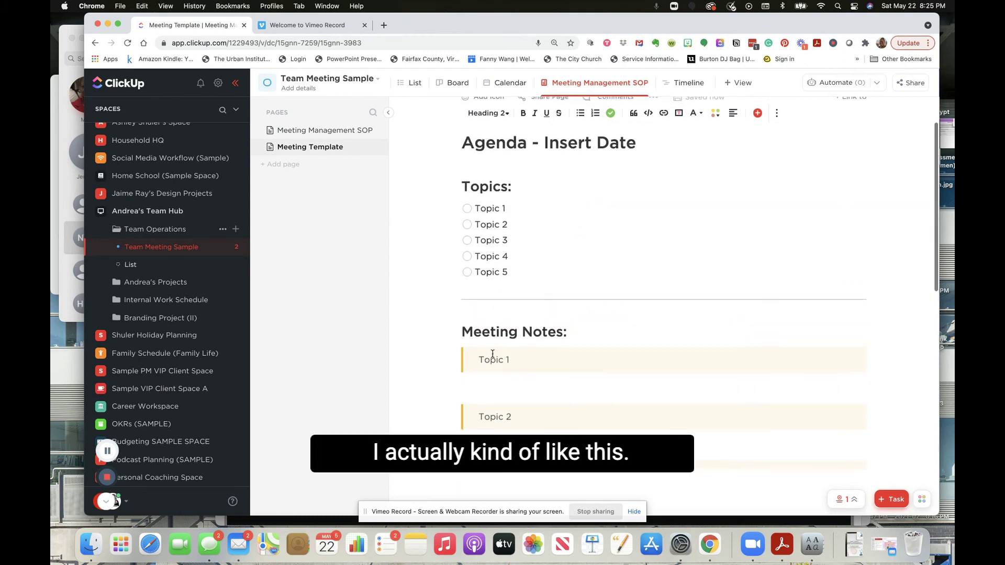
{"action": "scroll", "coordinate": [492, 354], "scroll_direction": "down", "scroll_amount": 8}
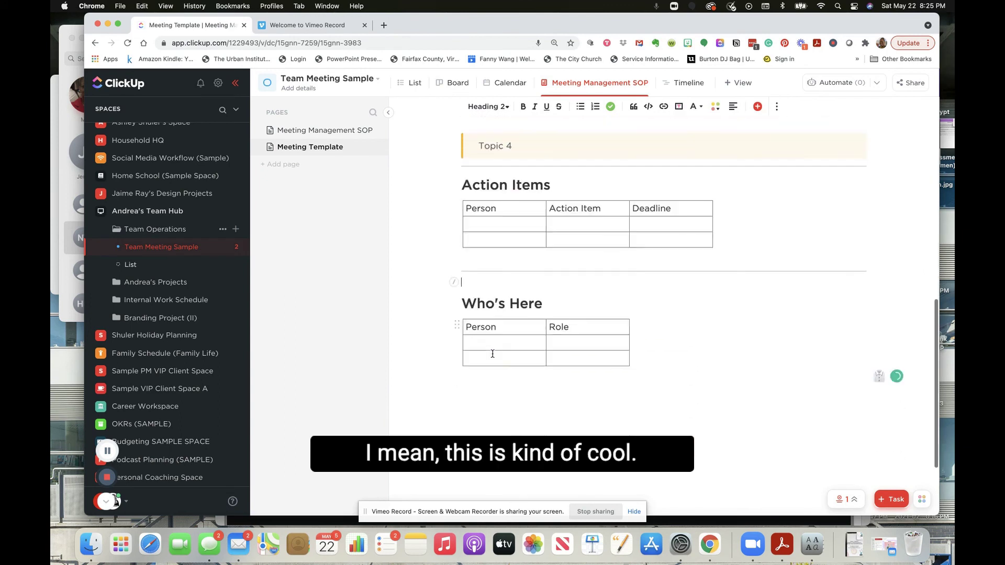
{"action": "scroll", "coordinate": [492, 353], "scroll_direction": "up", "scroll_amount": 10}
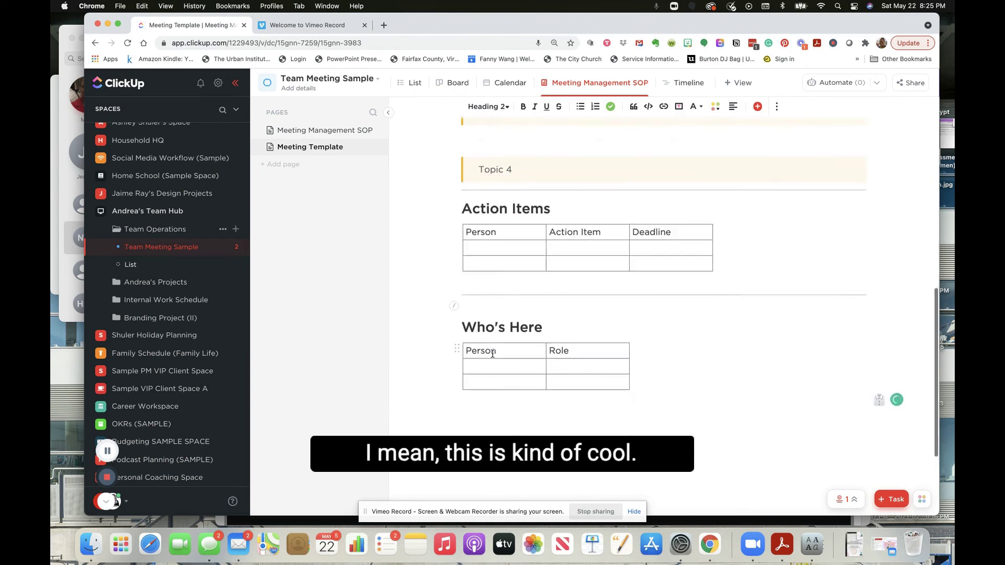
Save the page as a new template named 'Meeting Template (Agenda + Notes)'
{"action": "left_click", "coordinate": [374, 147]}
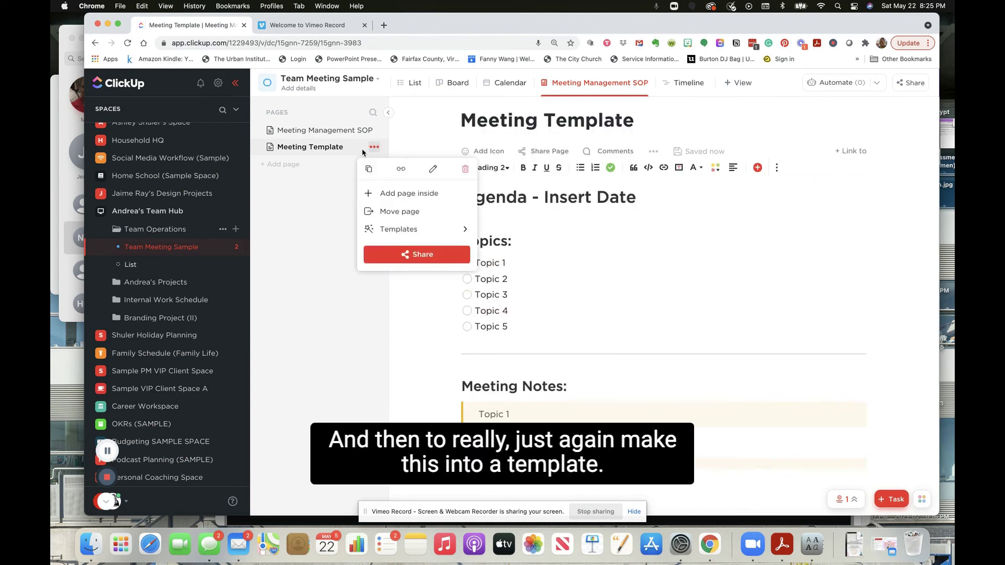
{"action": "left_click", "coordinate": [446, 228]}
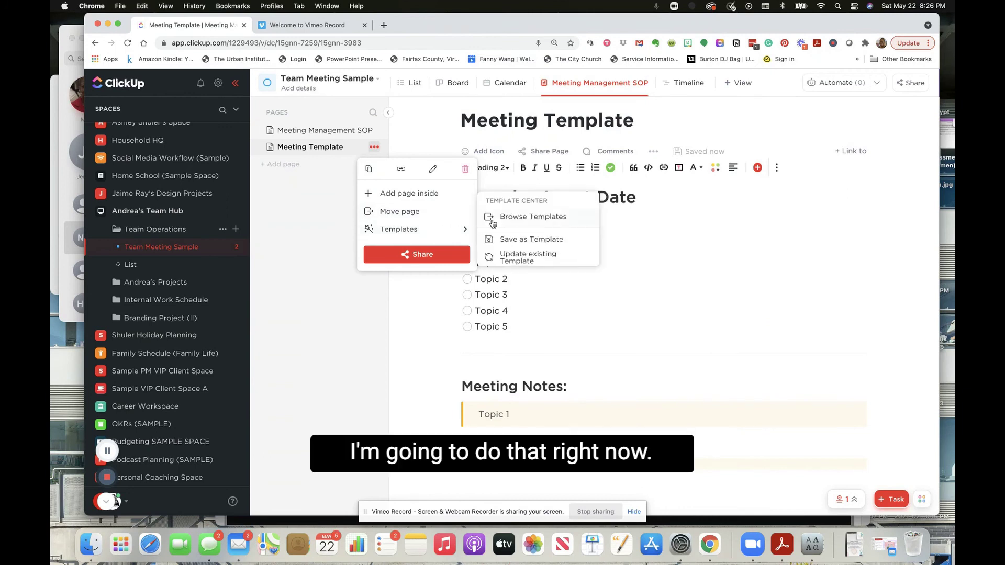
{"action": "left_click", "coordinate": [504, 239]}
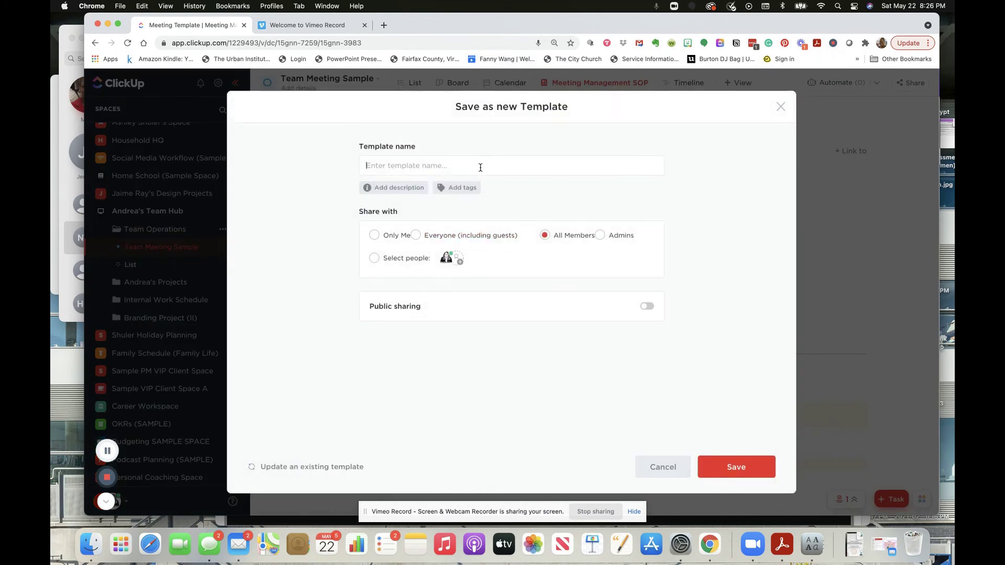
{"action": "type", "text": "Meeting "}
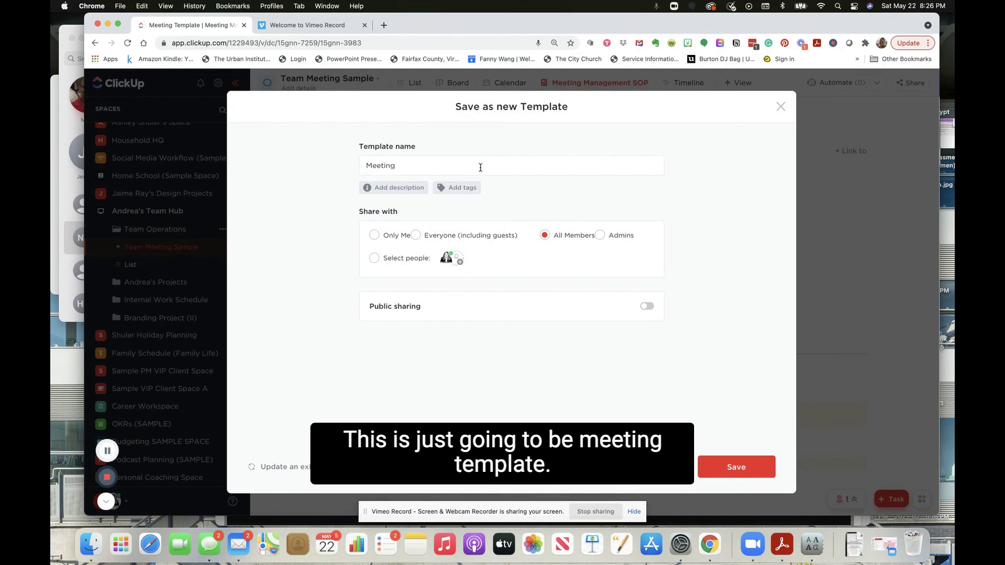
{"action": "type", "text": "Template (AgNot"}
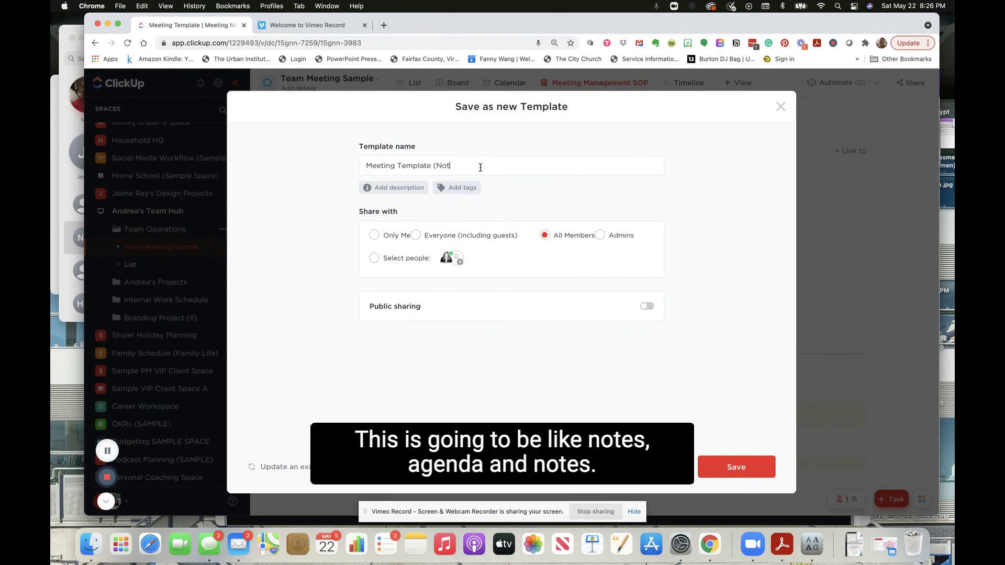
{"action": "type", "text": "es)"}
{"action": "left_click", "coordinate": [437, 165]}
{"action": "type", "text": "Agenda +"}
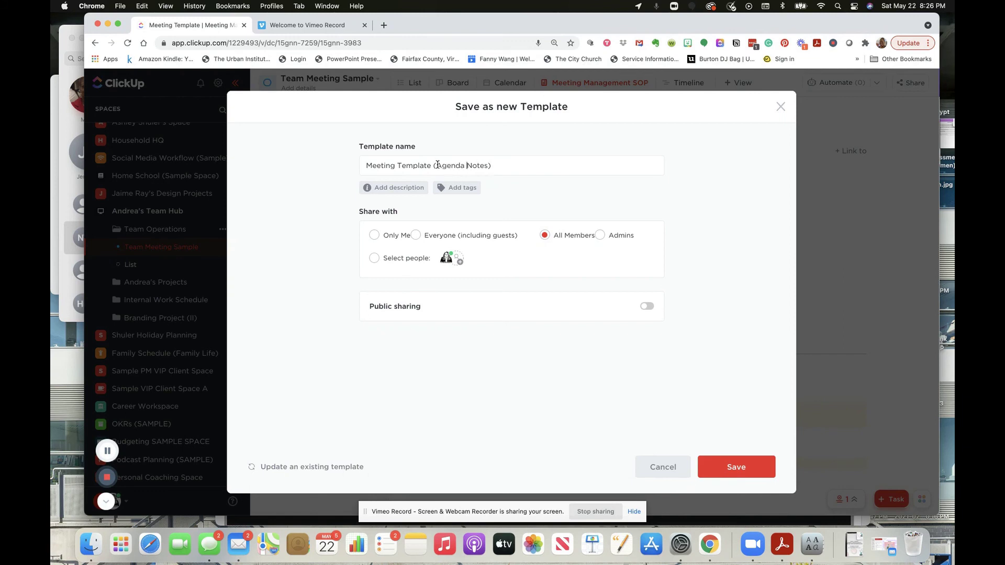
{"action": "left_click", "coordinate": [754, 476]}
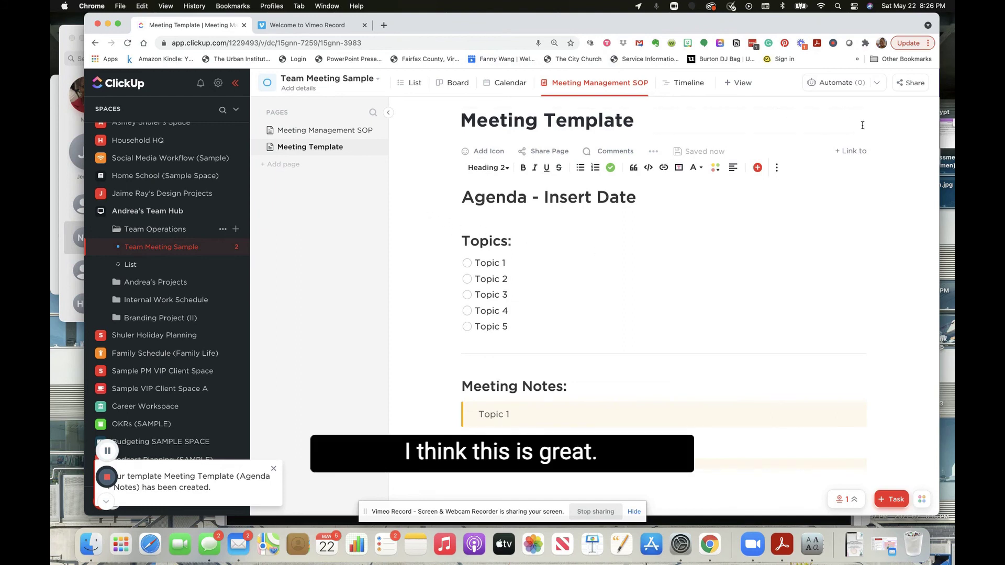
Link the doc to the Weekly Team Meeting task
{"action": "left_click", "coordinate": [853, 152]}
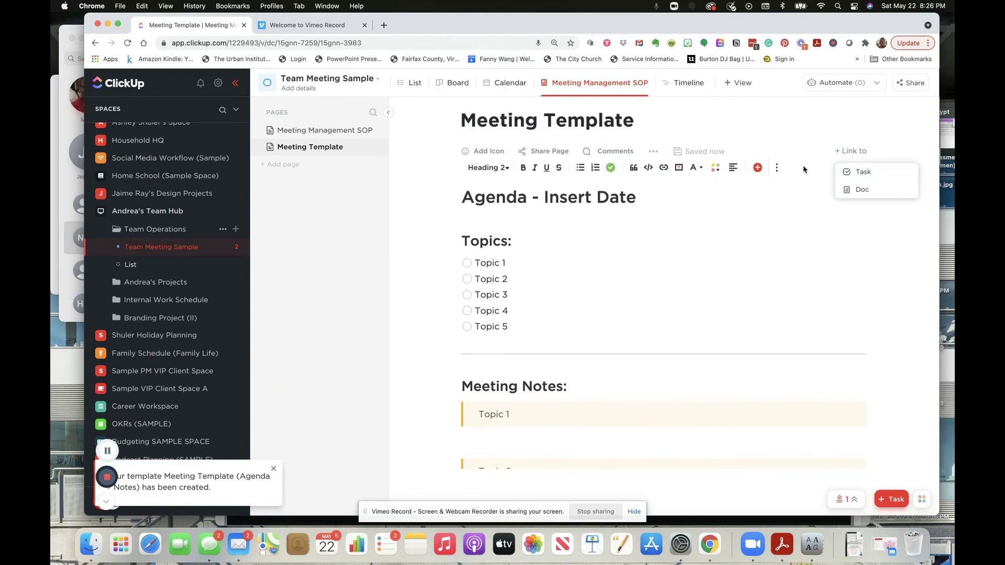
{"action": "left_click", "coordinate": [872, 174]}
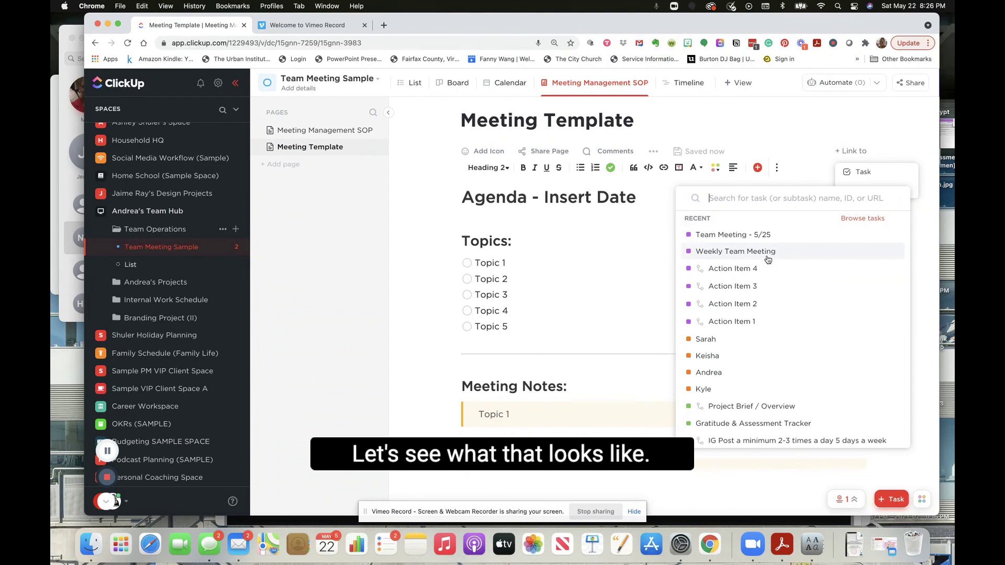
{"action": "left_click", "coordinate": [763, 254]}
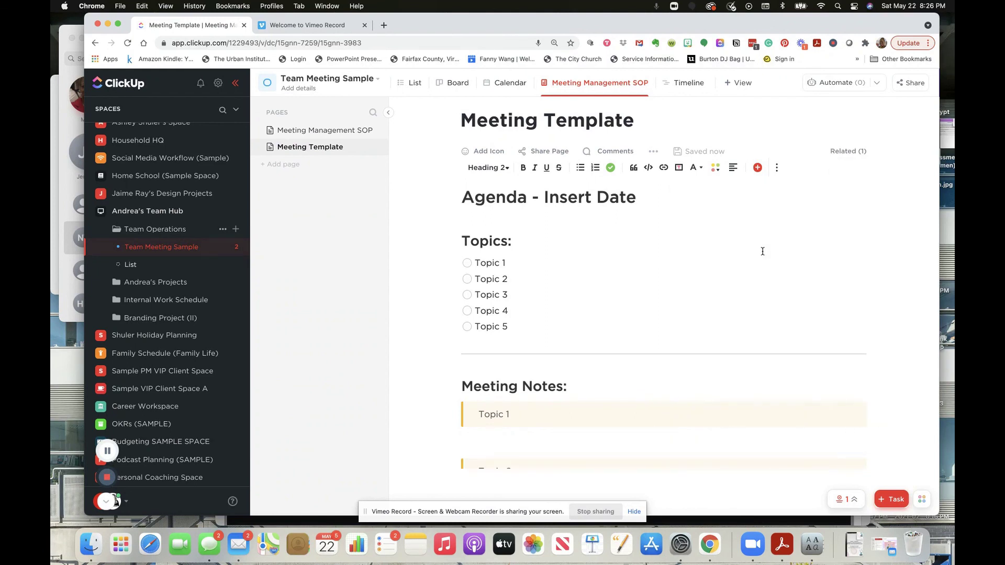
In List view, open Weekly Team Meeting, check its linked Meeting Template doc, then close both
{"action": "left_click", "coordinate": [401, 87]}
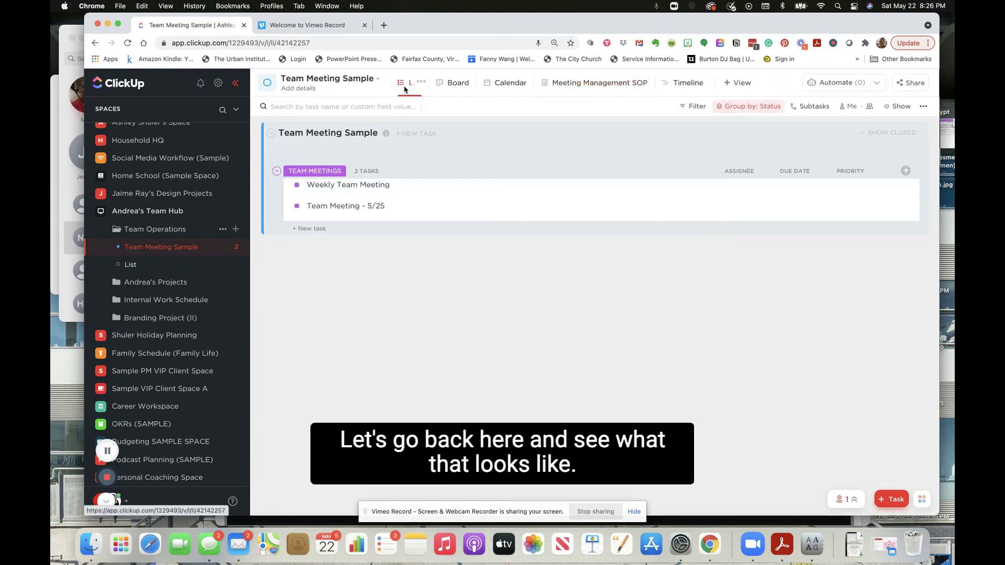
{"action": "left_click", "coordinate": [334, 189]}
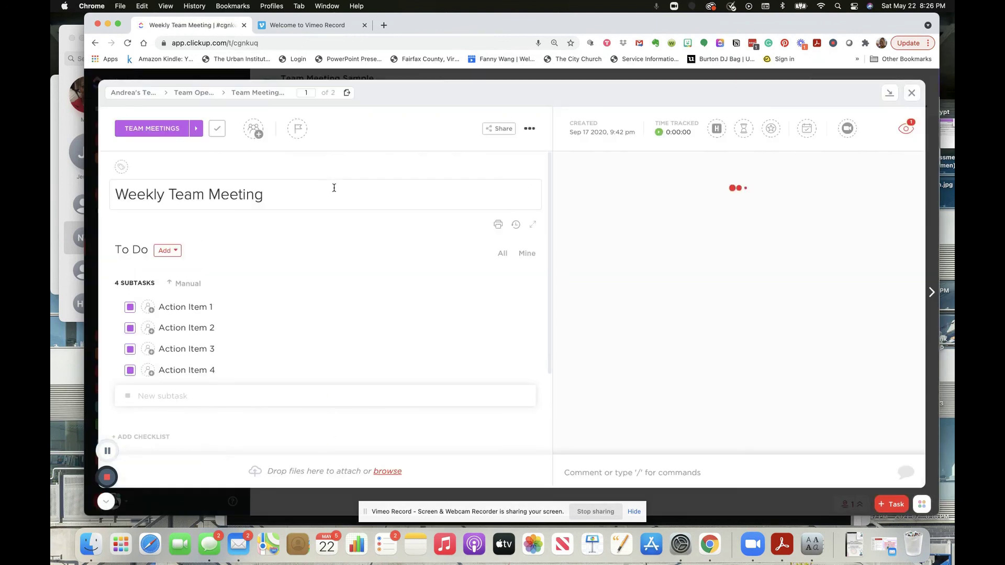
{"action": "scroll", "coordinate": [323, 255], "scroll_direction": "down", "scroll_amount": 3}
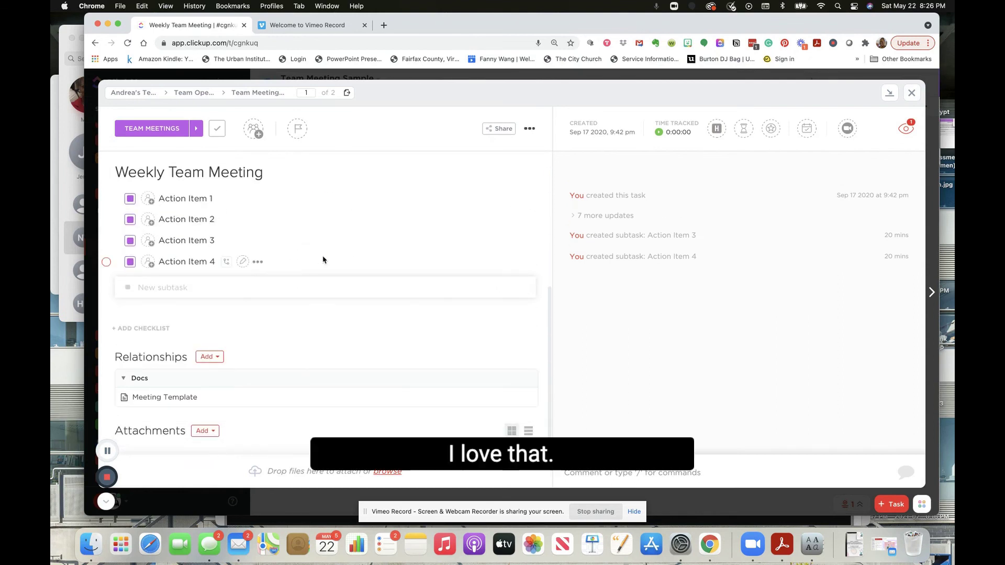
{"action": "left_click", "coordinate": [190, 397]}
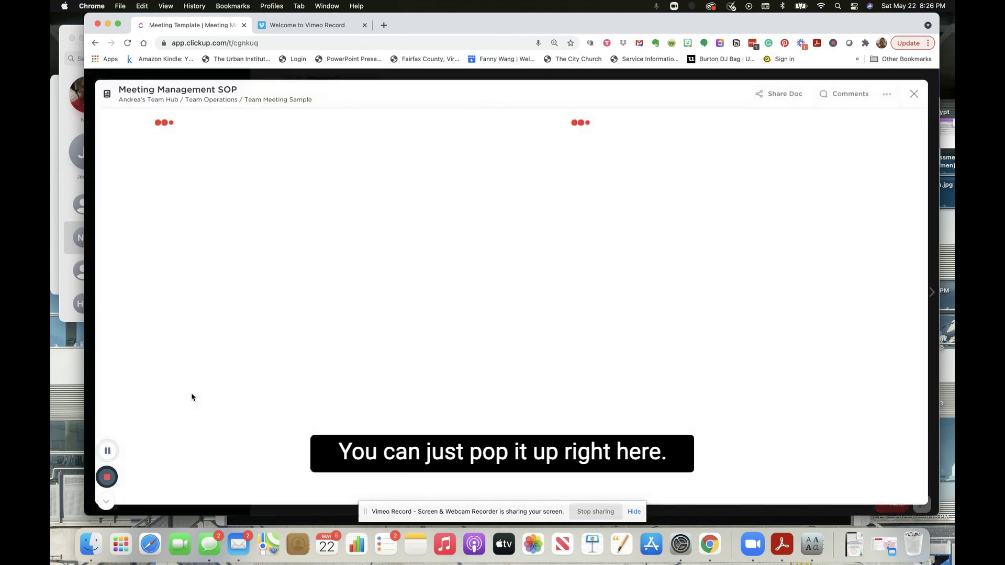
{"action": "left_click", "coordinate": [914, 95]}
{"action": "left_click", "coordinate": [920, 107]}
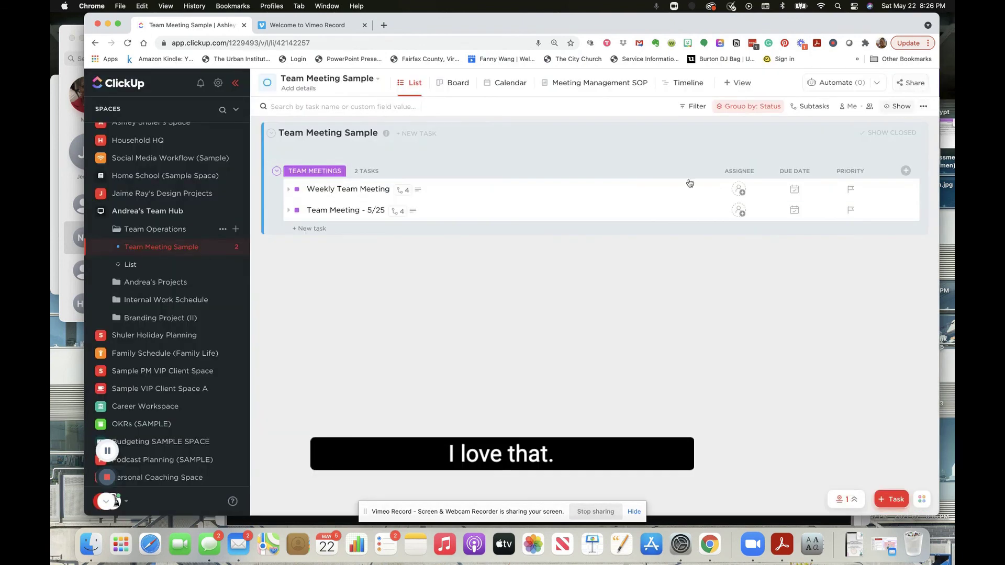
{"action": "scroll", "coordinate": [171, 262], "scroll_direction": "up", "scroll_amount": 1}
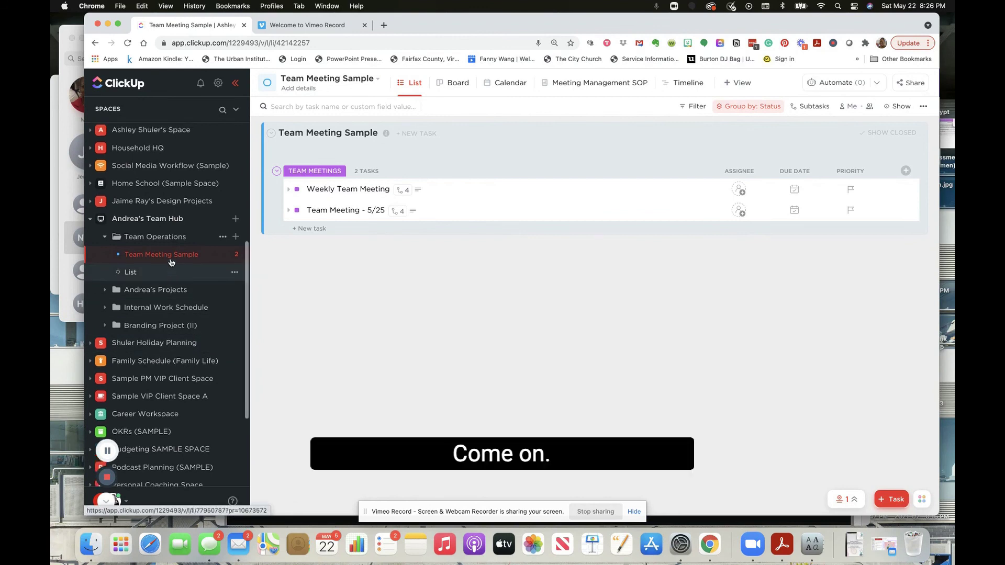
{"action": "scroll", "coordinate": [171, 263], "scroll_direction": "down", "scroll_amount": 1}
{"action": "scroll", "coordinate": [171, 252], "scroll_direction": "up", "scroll_amount": 2}
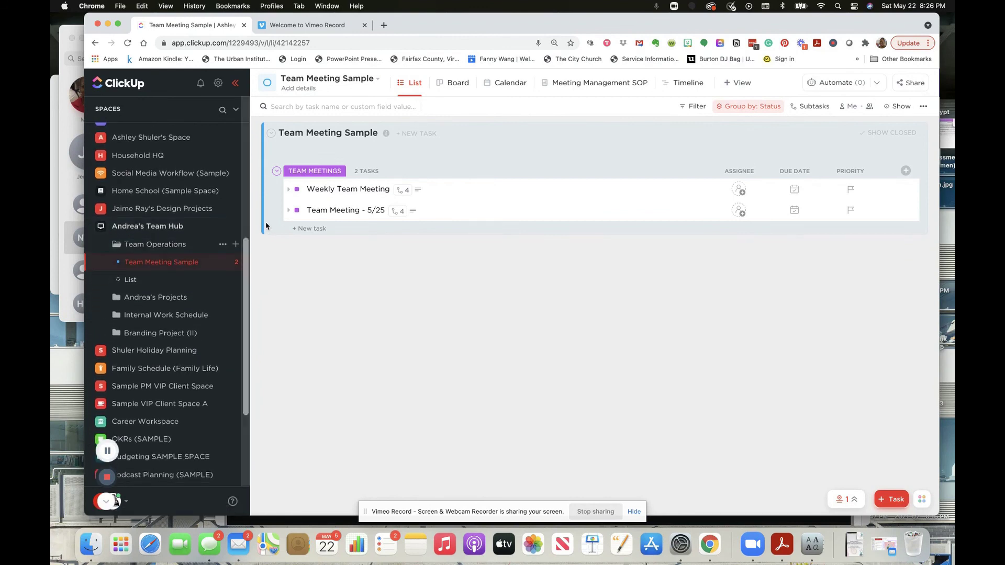